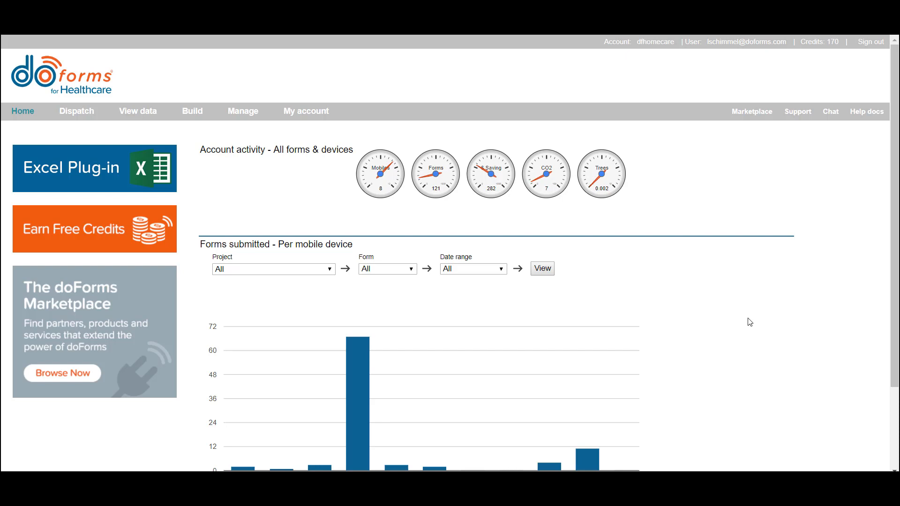
# - Open the form builder with a blank untitled form
pyautogui.moveTo(192, 113)
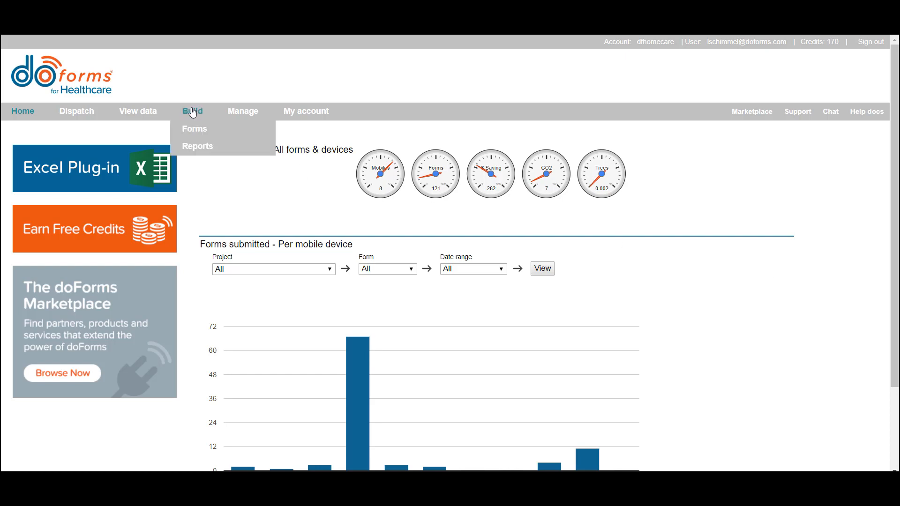
pyautogui.click(197, 137)
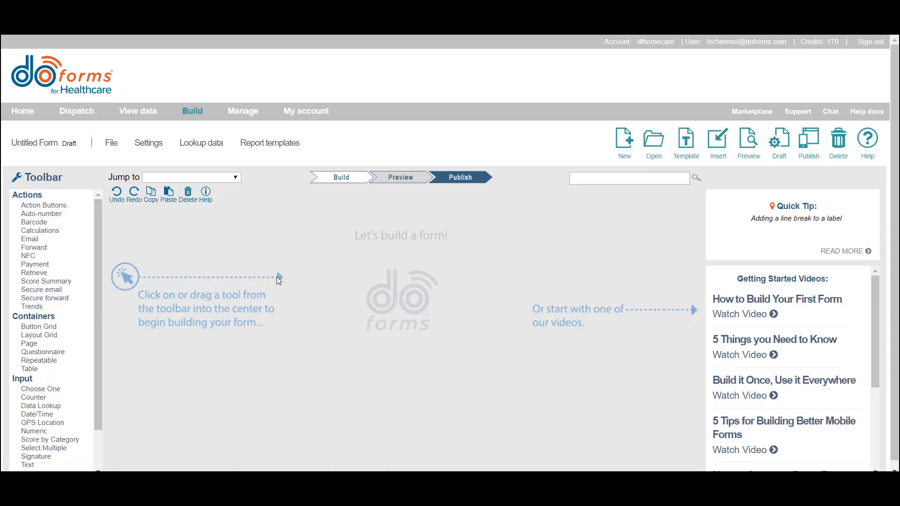
pyautogui.moveTo(193, 113)
# - Add a label captioned "Home Health Aide Time & Activity Checklist" to the form and centre its caption
pyautogui.scroll(-3, 32, 371)
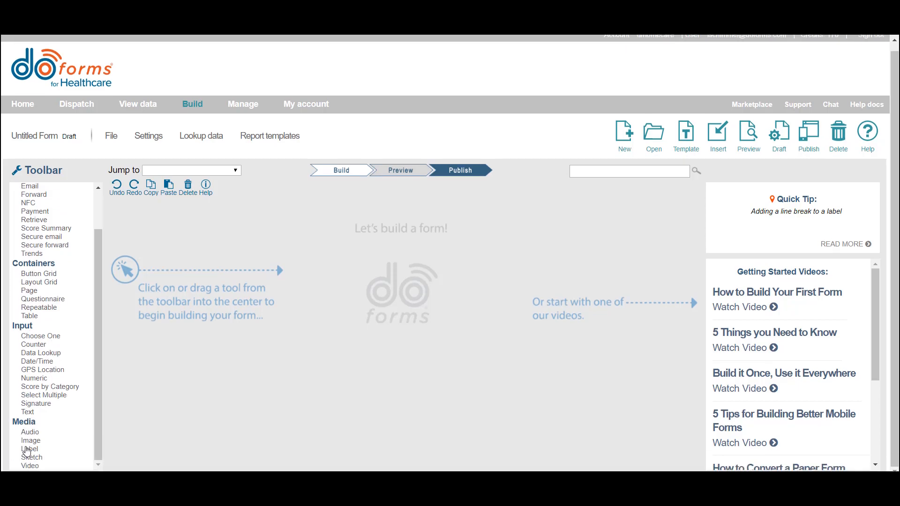
pyautogui.click(28, 449)
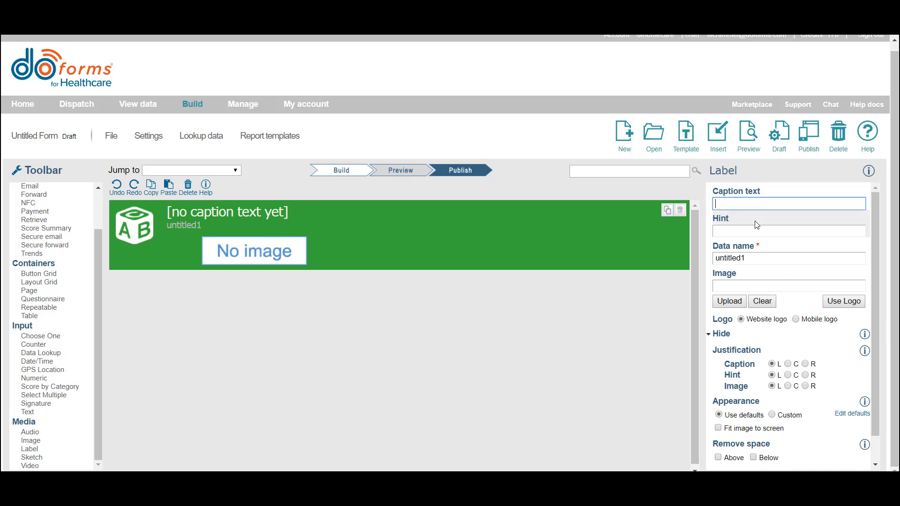
pyautogui.write('Home ')
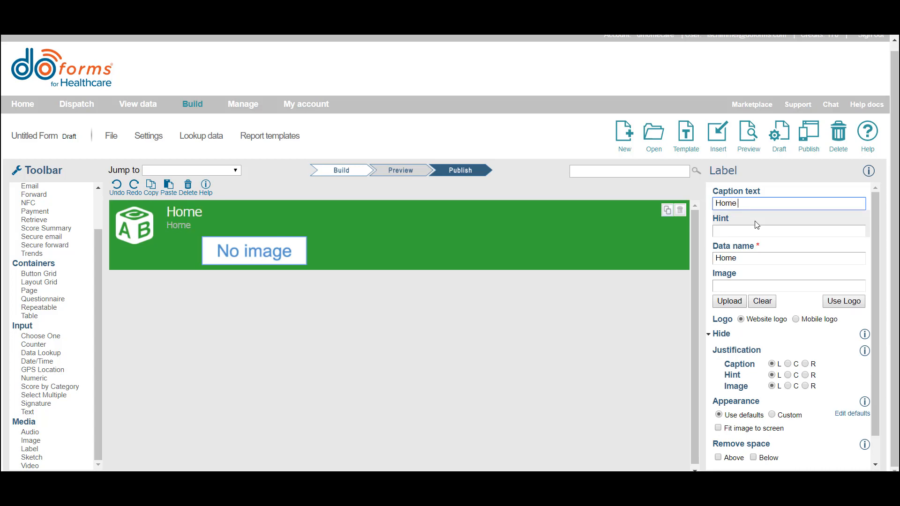
pyautogui.write('Health Aide t')
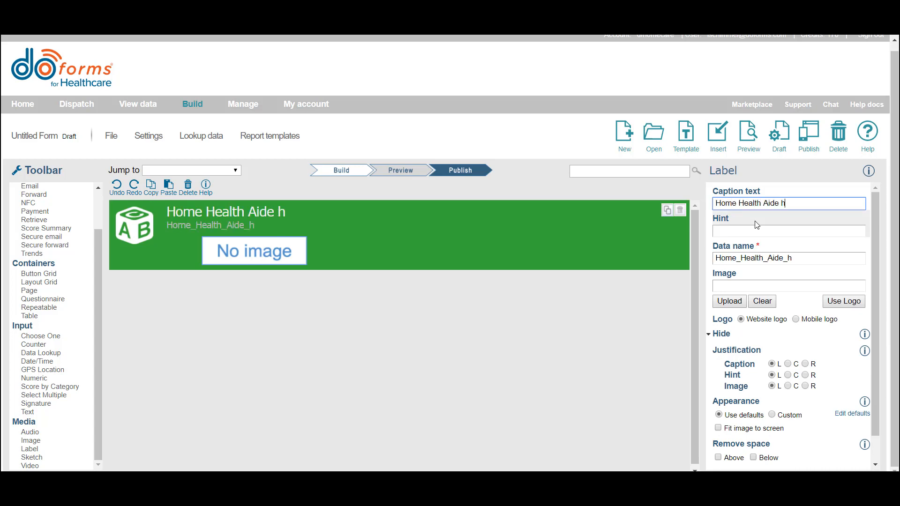
pyautogui.press('BackSpace')
pyautogui.write('Time C')
pyautogui.press('BackSpace')
pyautogui.write('& ')
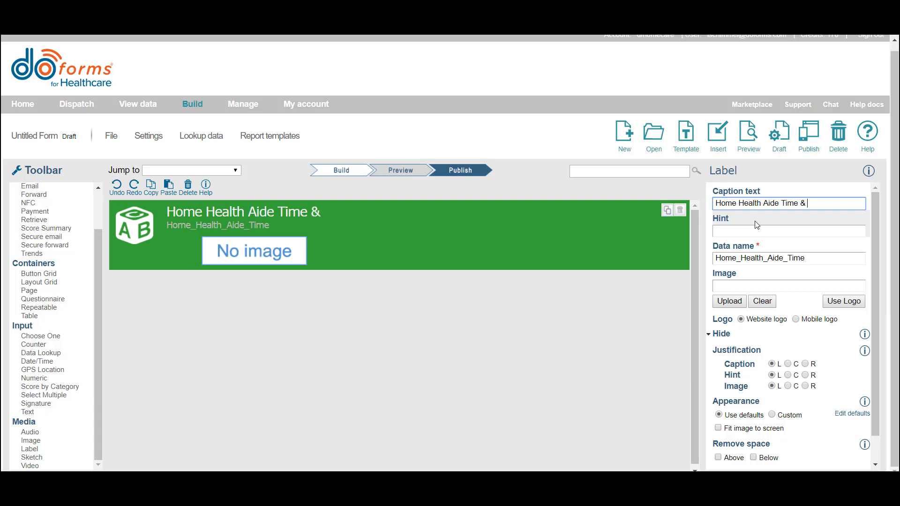
pyautogui.write('Activity Checklist')
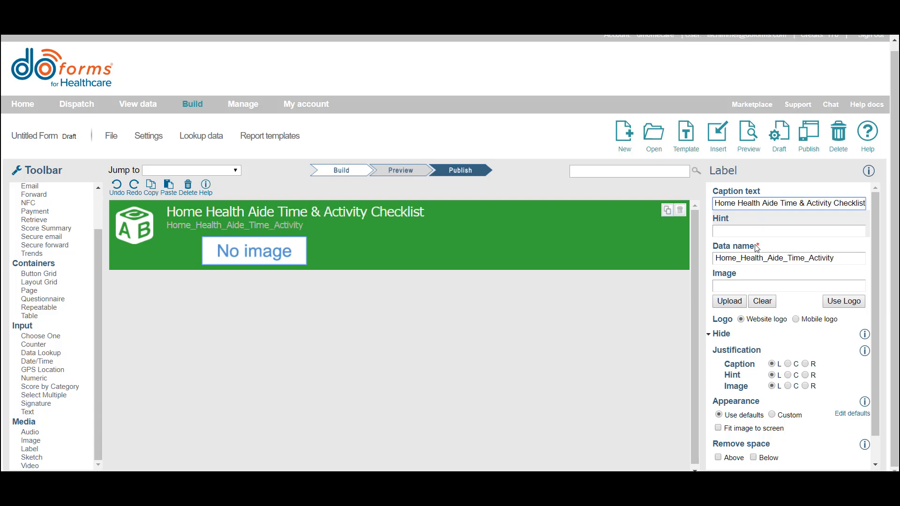
pyautogui.click(788, 364)
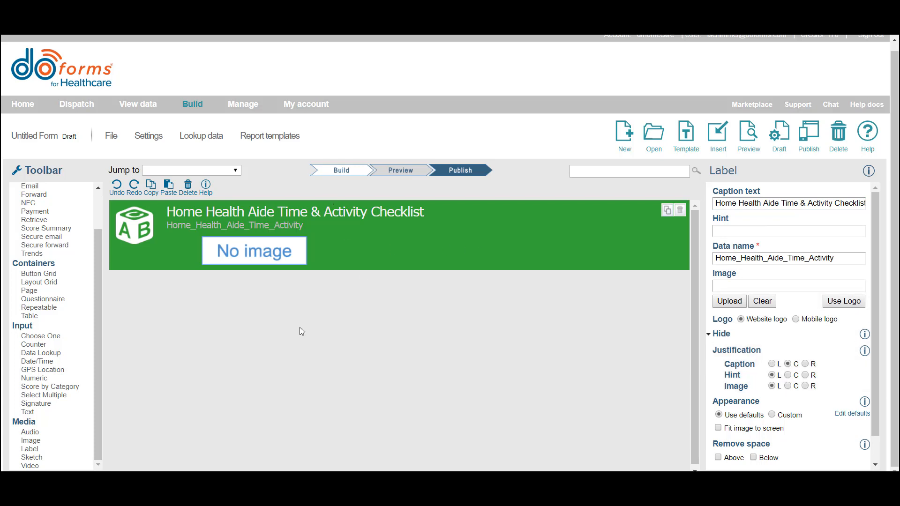
# - Add a second label with centred caption justification below the title and upload the "home and heart" image to it
pyautogui.moveTo(29, 448); pyautogui.dragTo(295, 322)
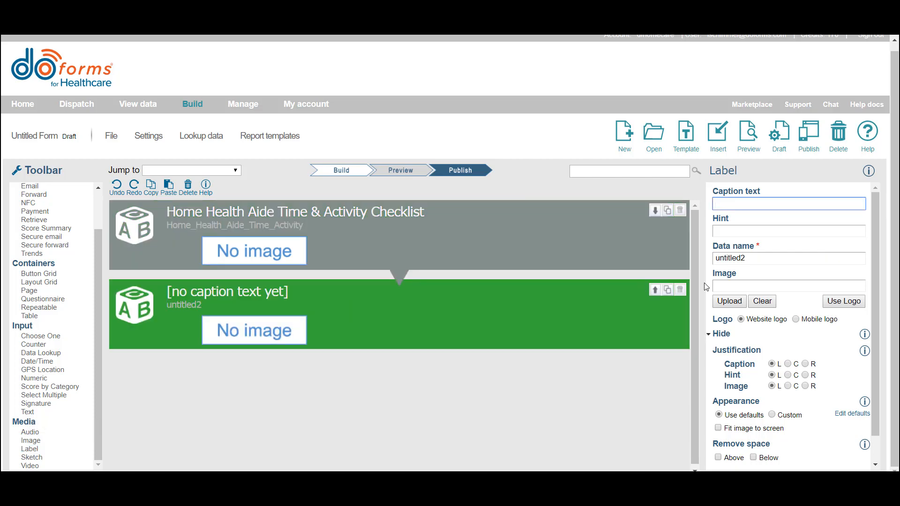
pyautogui.click(730, 301)
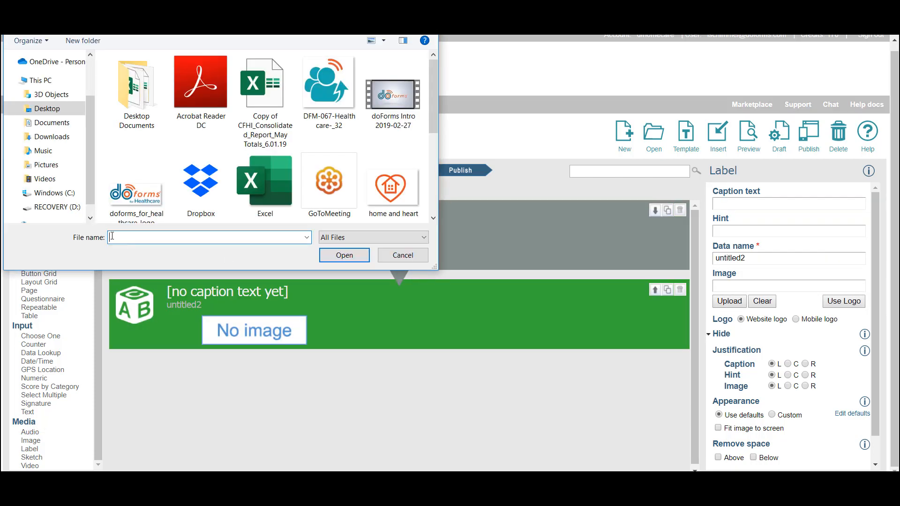
pyautogui.click(416, 198)
pyautogui.click(349, 256)
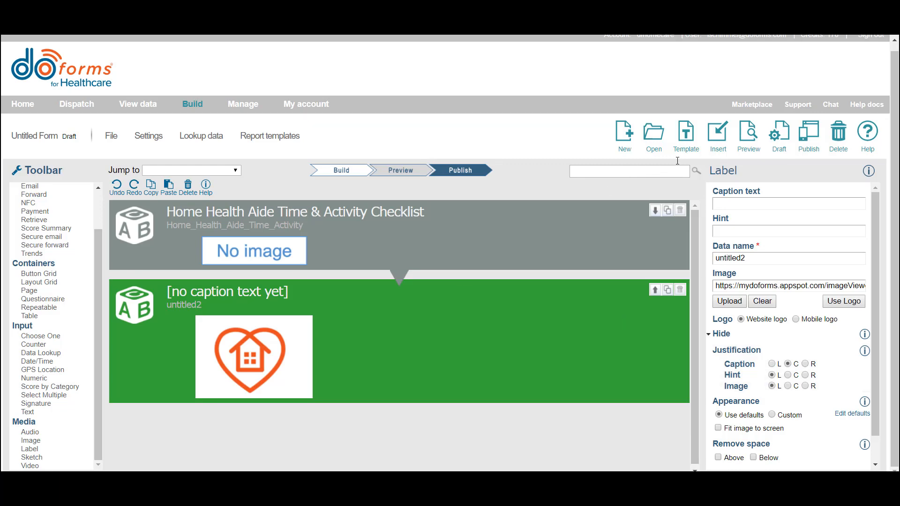
# - Centre the heart logo image in its label, previewing the form before and after the change
pyautogui.click(748, 135)
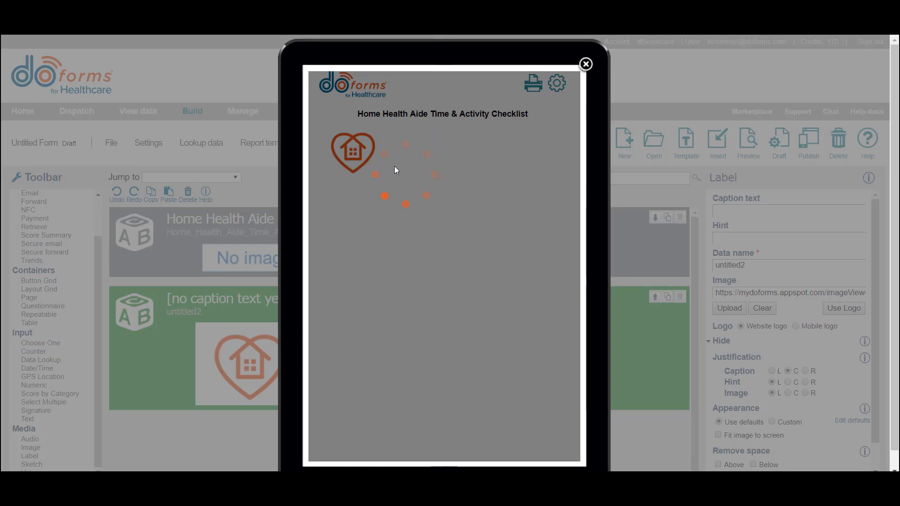
pyautogui.click(586, 64)
pyautogui.click(788, 393)
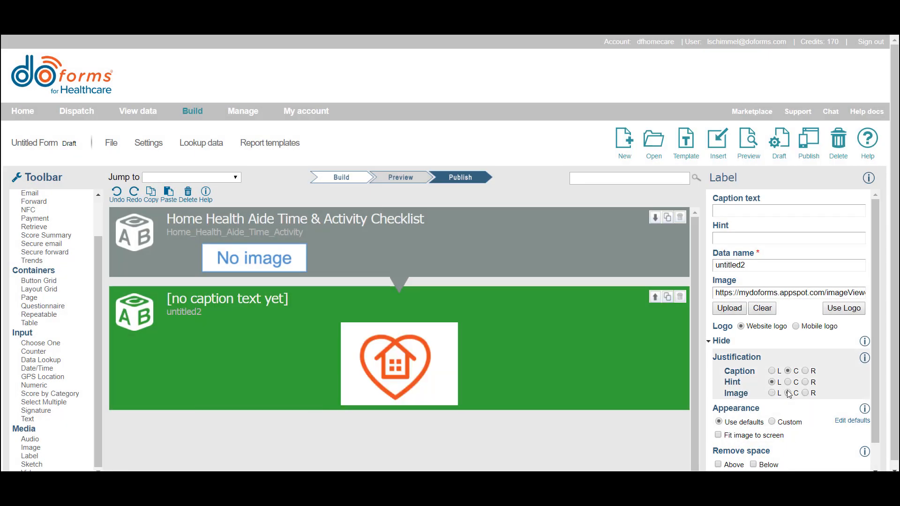
pyautogui.click(749, 141)
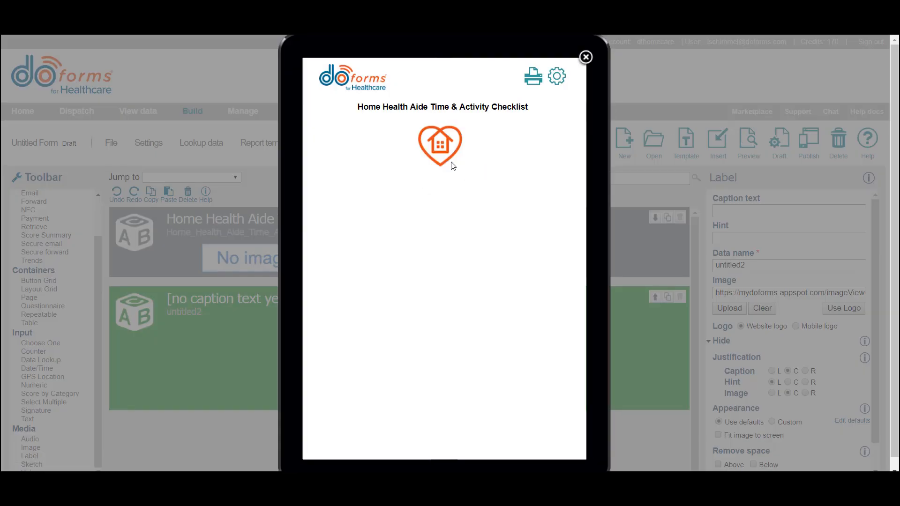
pyautogui.click(584, 57)
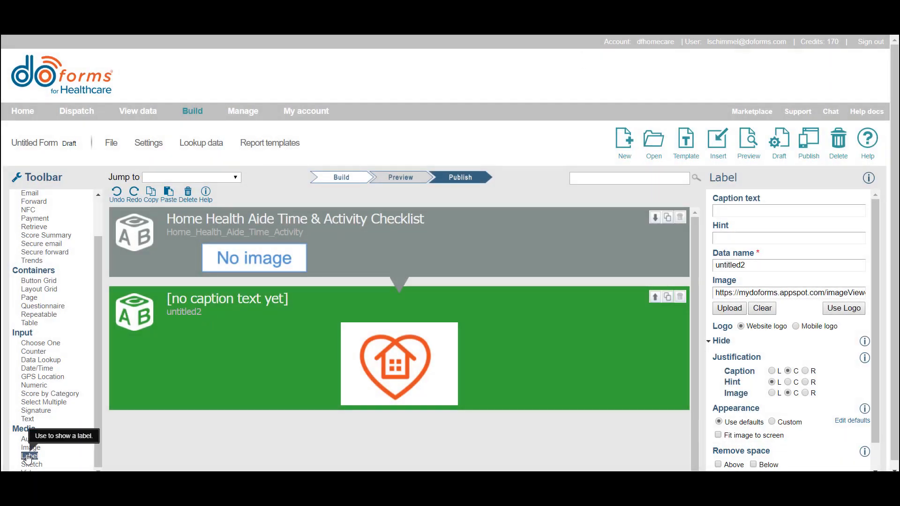
# - Add a label below the logo with the street address as its centred hint, and check it in the form preview
pyautogui.moveTo(27, 457); pyautogui.dragTo(191, 425)
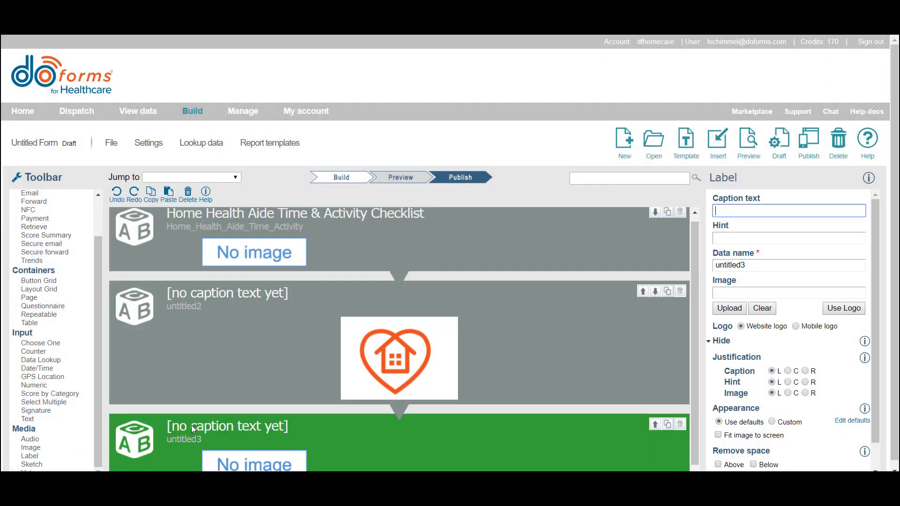
pyautogui.click(732, 239)
pyautogui.write('101 Apple')
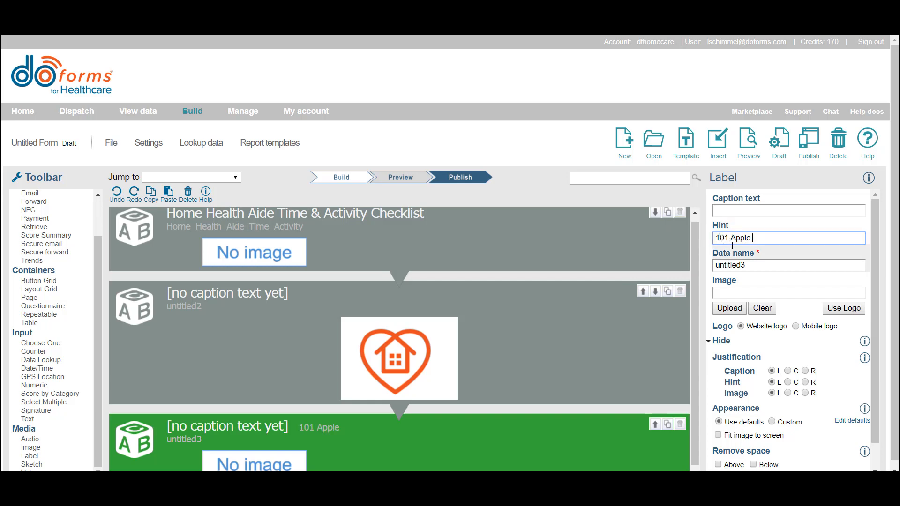
pyautogui.write(' Tree Lane, Boston, MA')
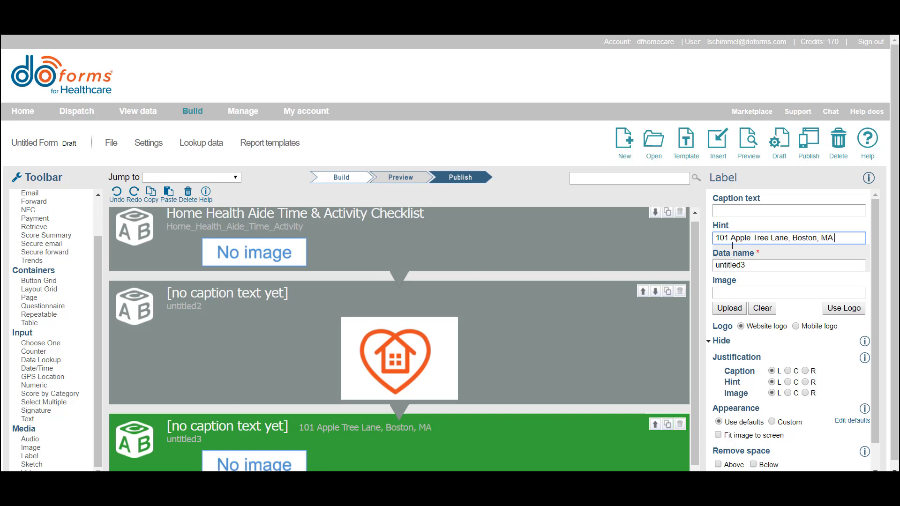
pyautogui.write(' 33829')
pyautogui.click(788, 382)
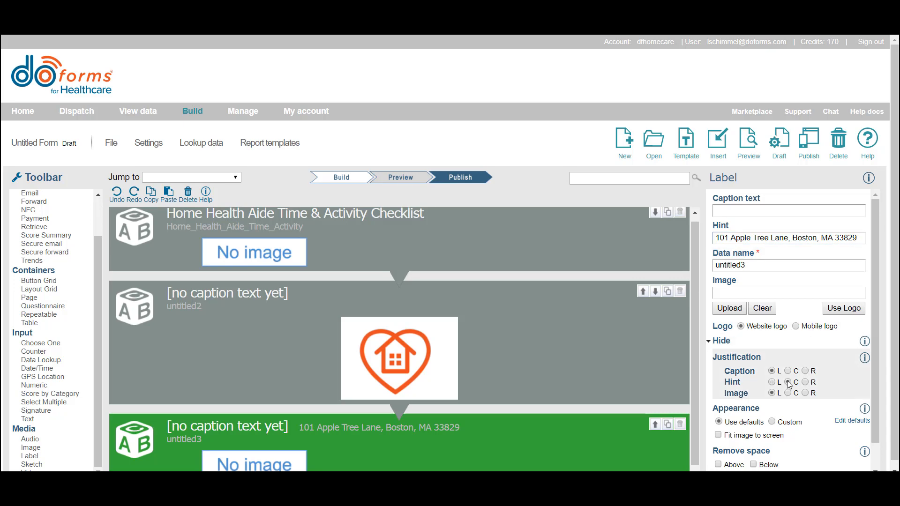
pyautogui.click(749, 140)
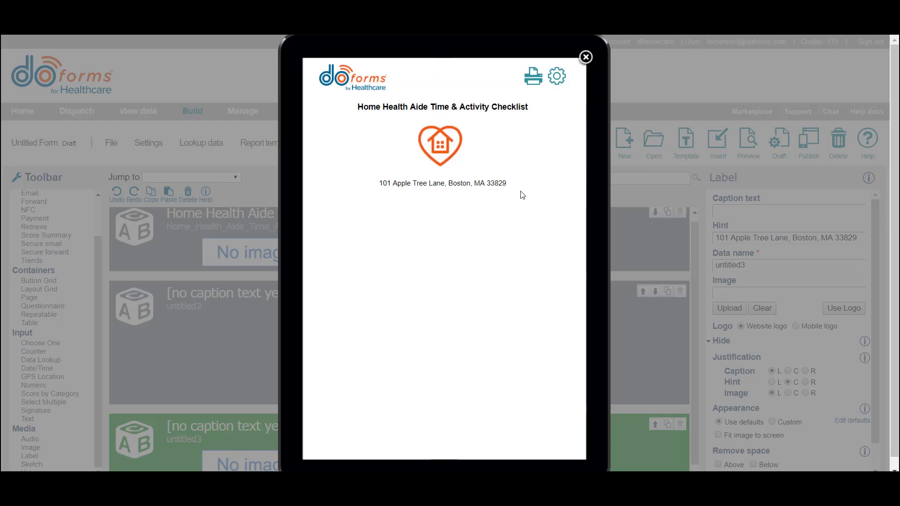
pyautogui.click(585, 57)
# - Add a layout grid to the form below the address label
pyautogui.scroll(-1, 381, 297)
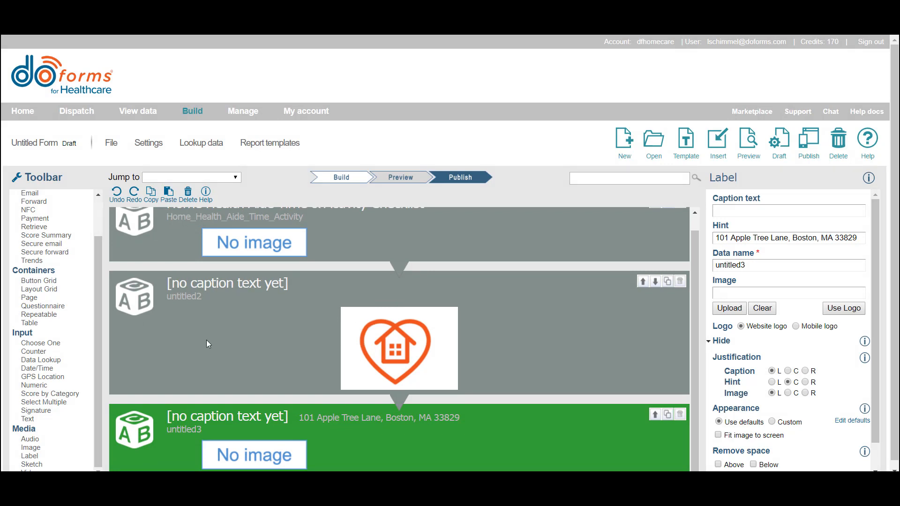
pyautogui.scroll(2, 71, 338)
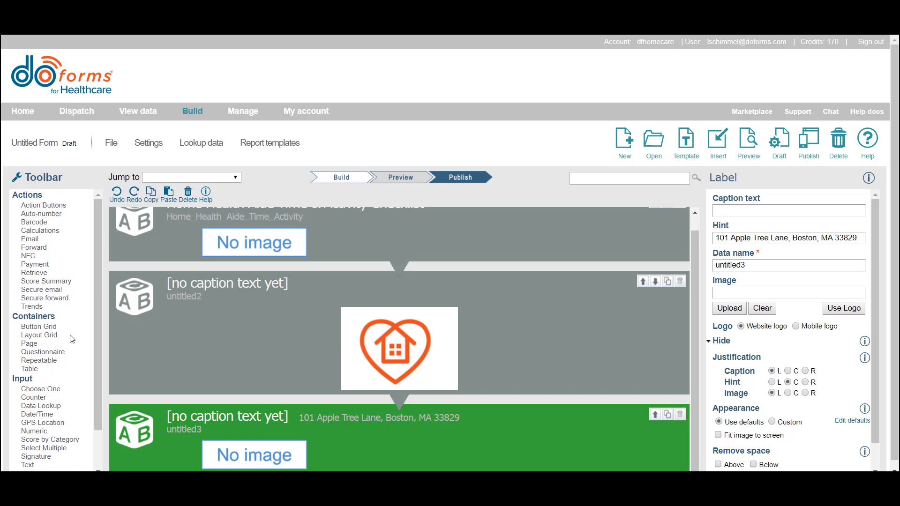
pyautogui.moveTo(28, 337); pyautogui.dragTo(203, 450)
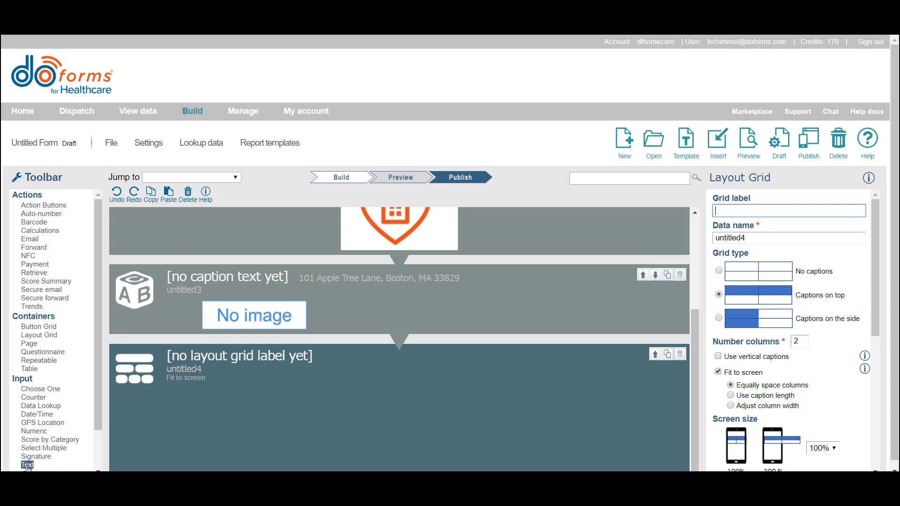
# - Add an encrypted text field captioned "Patient's Name" with the hint "(PHI)" inside the layout grid
pyautogui.moveTo(28, 467); pyautogui.dragTo(169, 416)
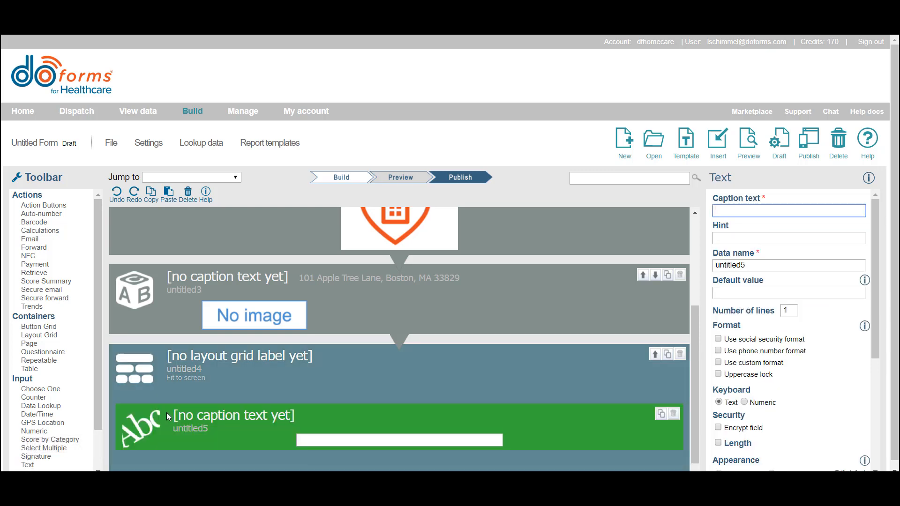
pyautogui.write("Patient's Name")
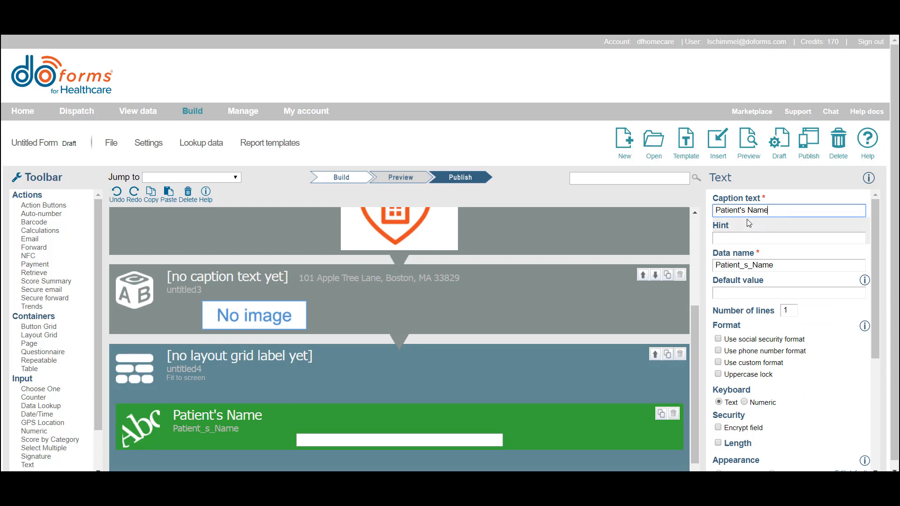
pyautogui.click(733, 241)
pyautogui.write('(')
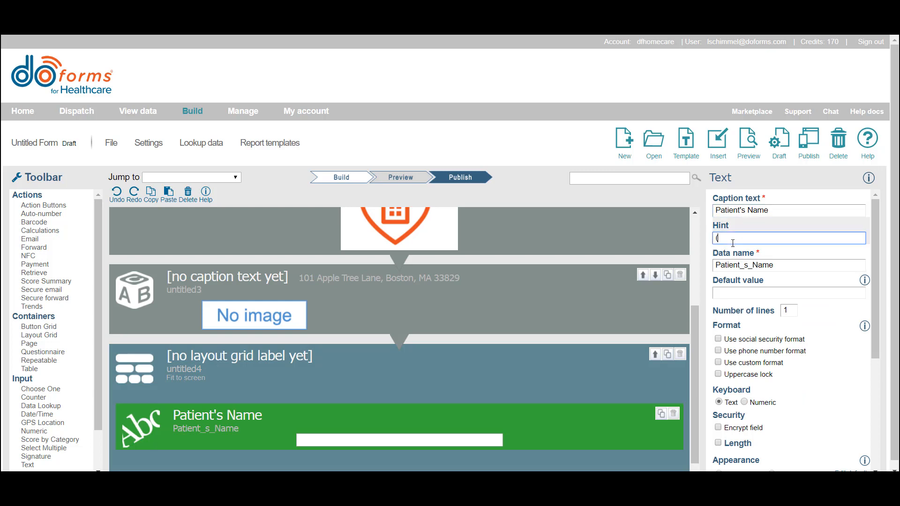
pyautogui.write('PHI)')
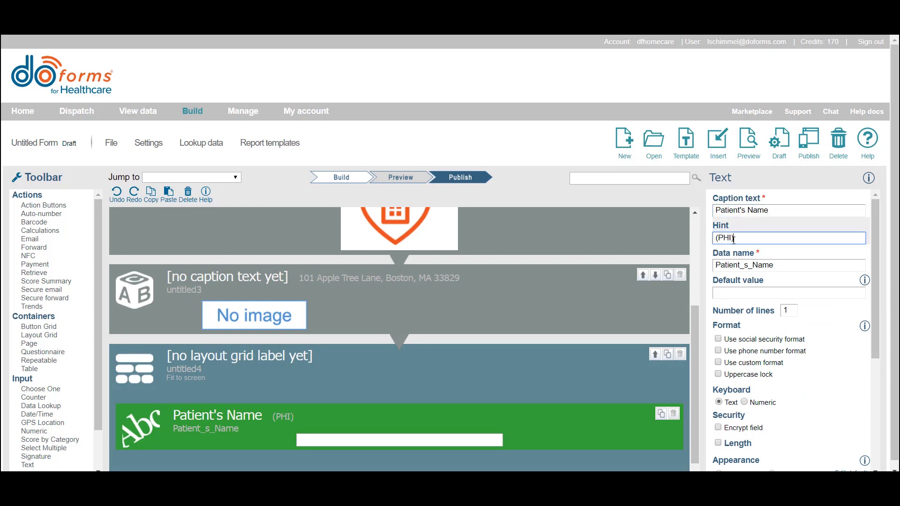
pyautogui.click(719, 428)
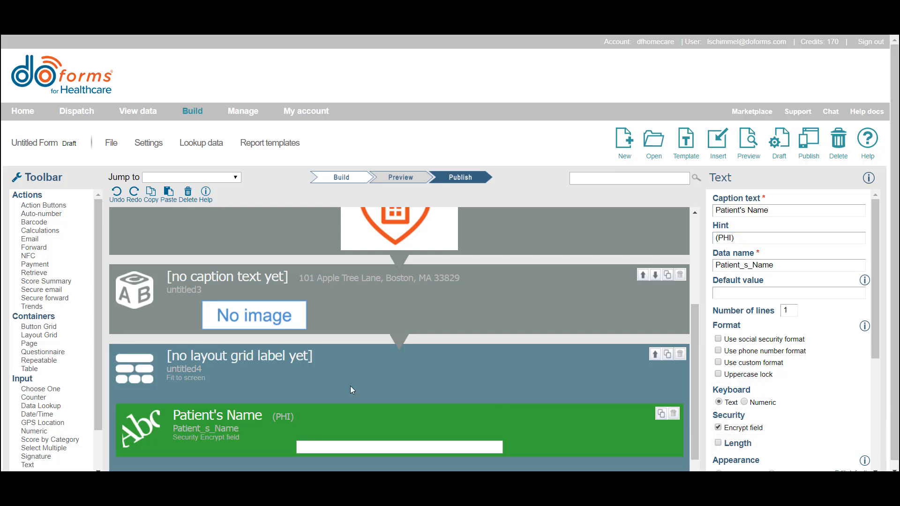
# - Add an encrypted text field captioned "Patient ID" below Patient's Name in the layout grid, and preview the form
pyautogui.scroll(-1, 316, 429)
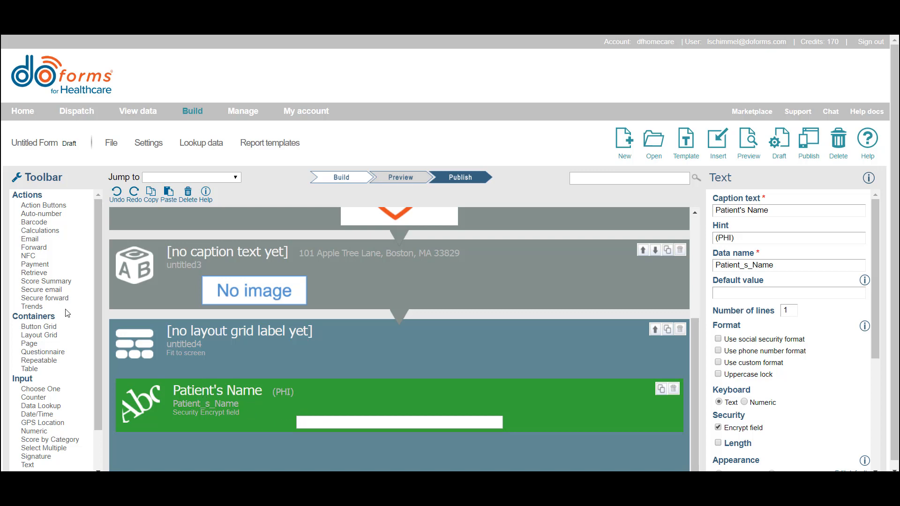
pyautogui.moveTo(29, 466); pyautogui.dragTo(156, 439)
pyautogui.write('C')
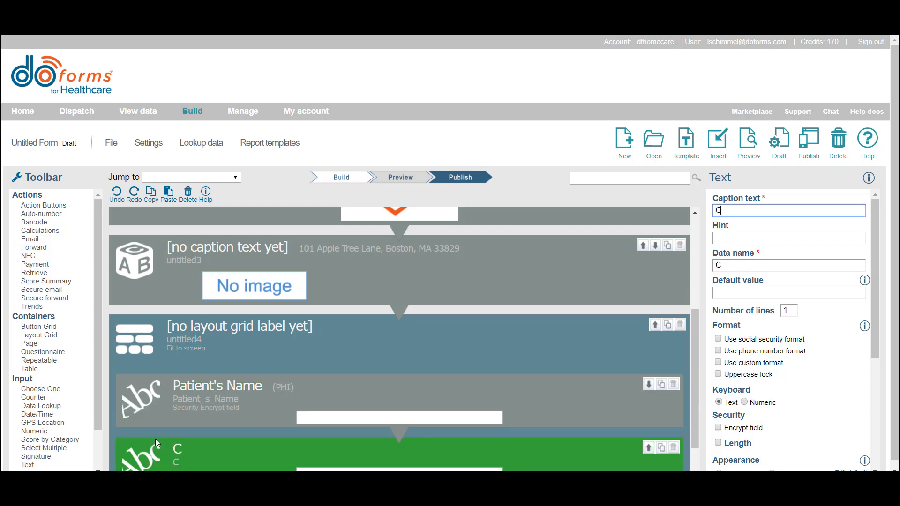
pyautogui.press('BackSpace')
pyautogui.write('Patient ID')
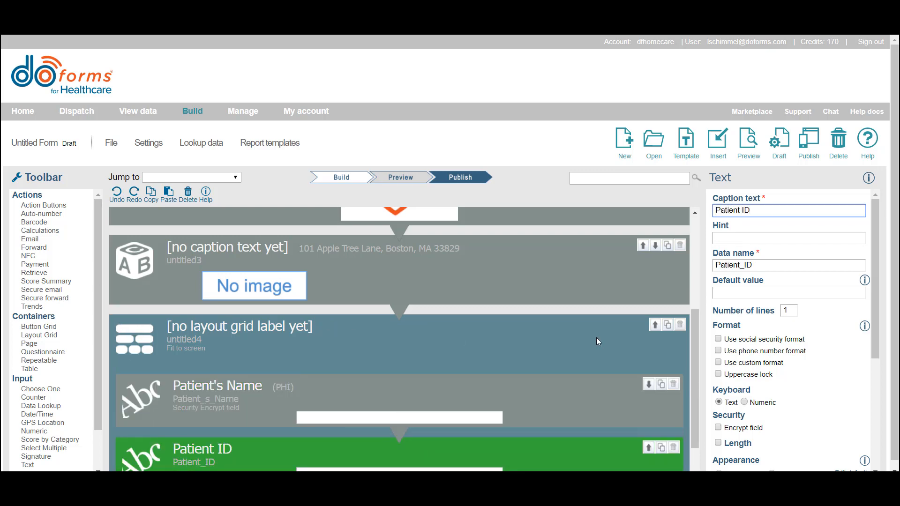
pyautogui.click(713, 428)
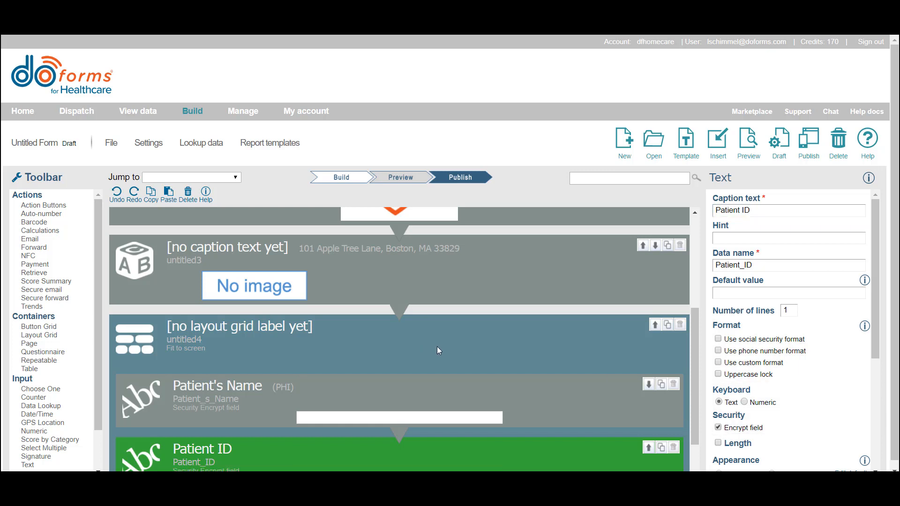
pyautogui.scroll(-1, 437, 347)
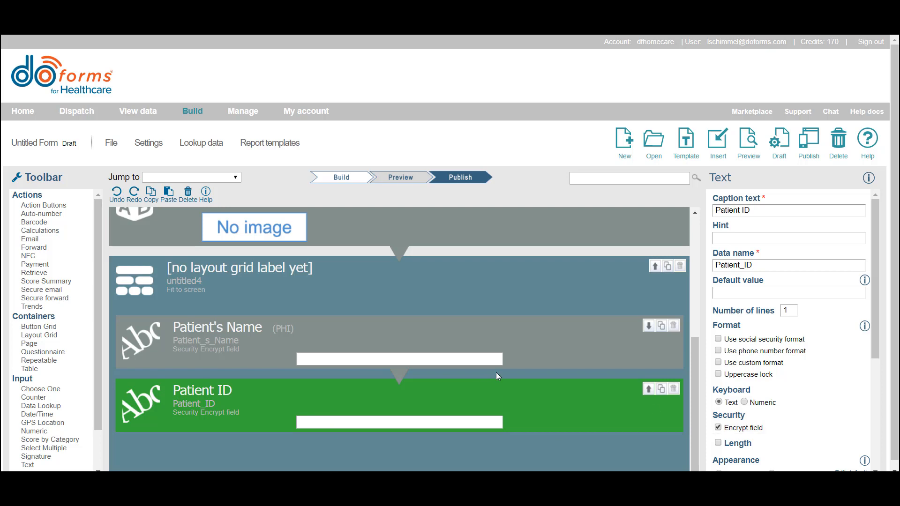
pyautogui.click(748, 141)
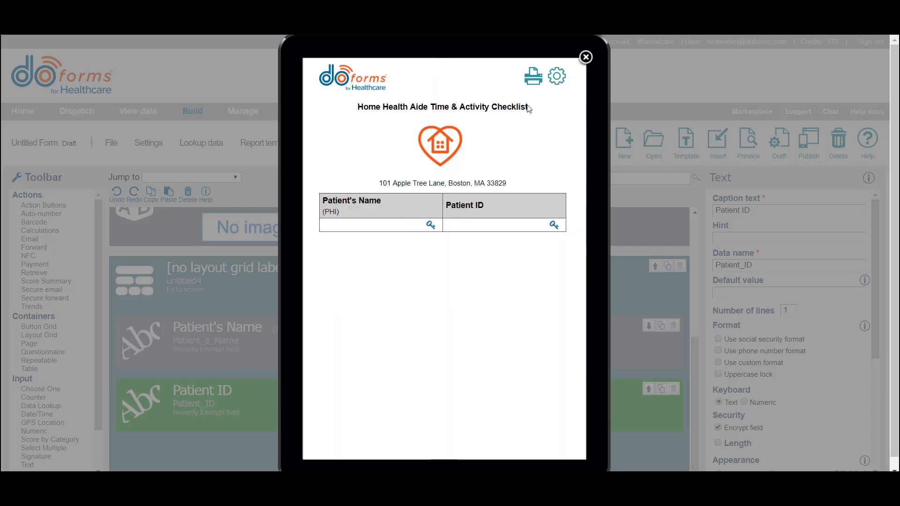
# - Remove the hint from the Patient's Name field and check the grid in the form preview
pyautogui.click(586, 57)
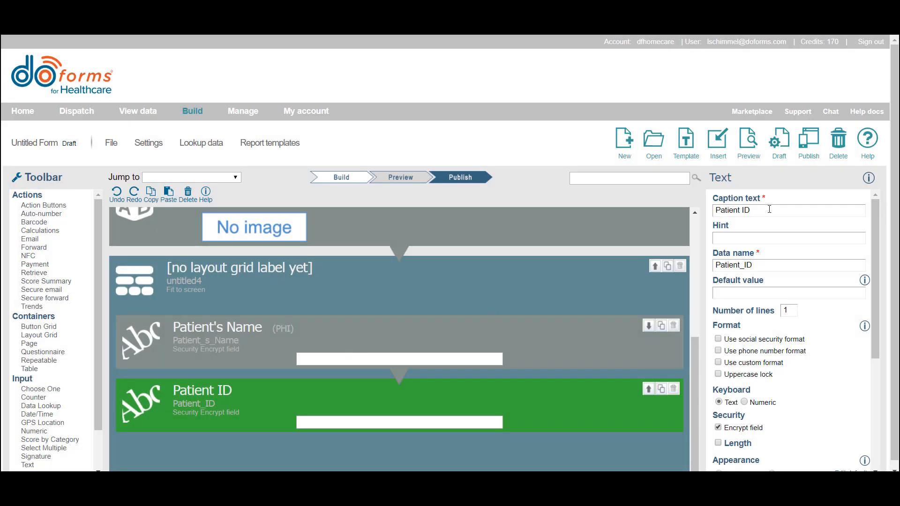
pyautogui.moveTo(799, 237); pyautogui.dragTo(606, 232)
pyautogui.press('BackSpace')
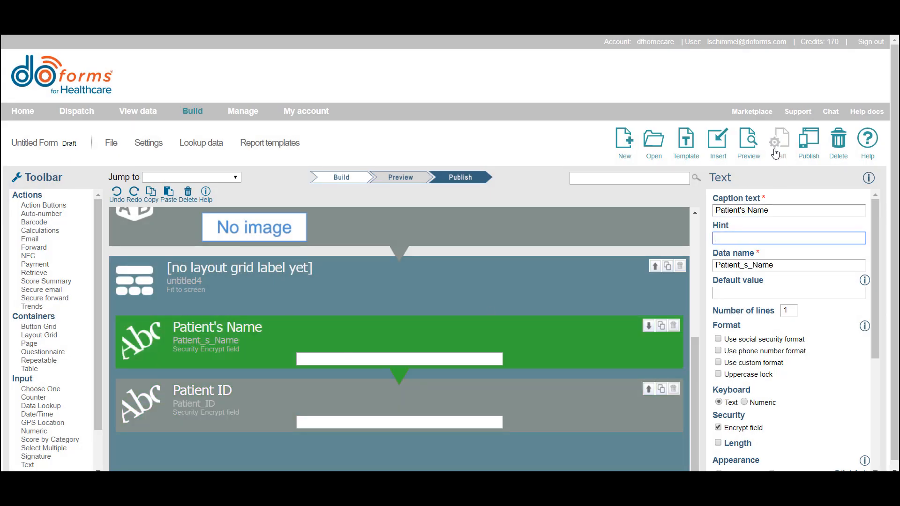
pyautogui.click(778, 143)
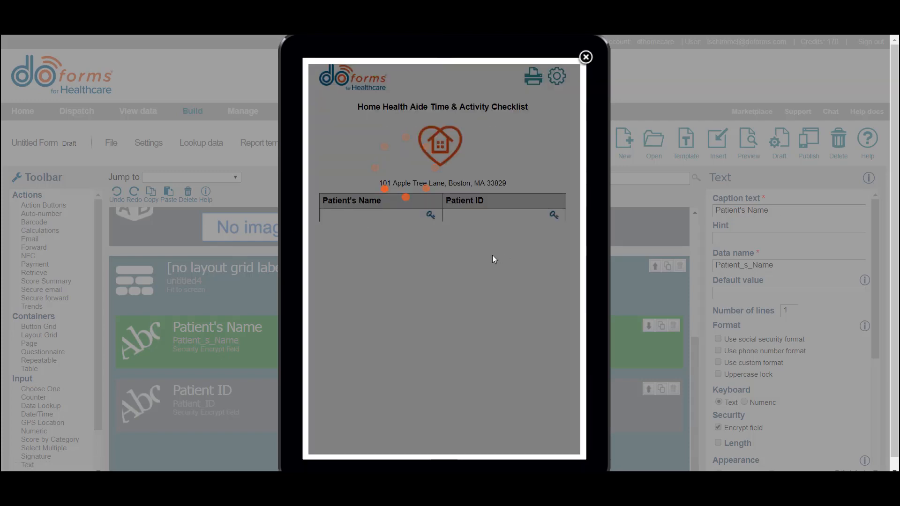
pyautogui.scroll(-1, 399, 242)
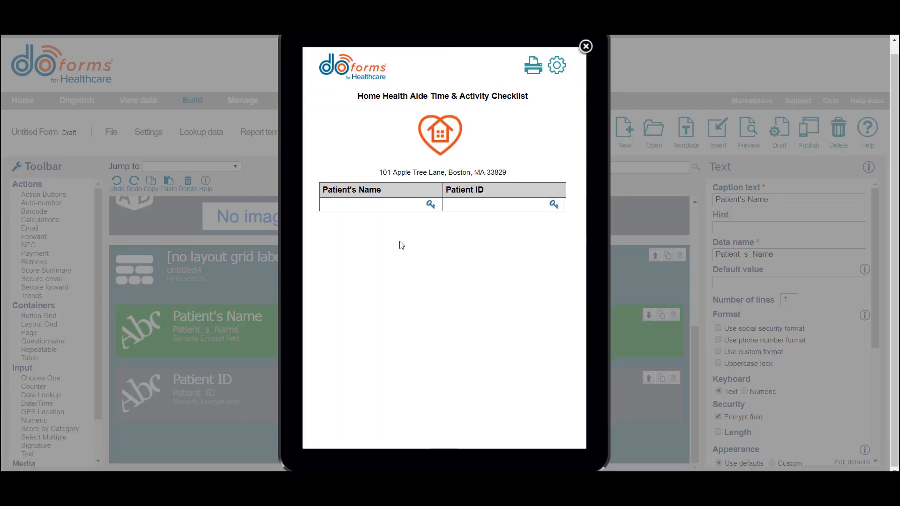
pyautogui.click(585, 46)
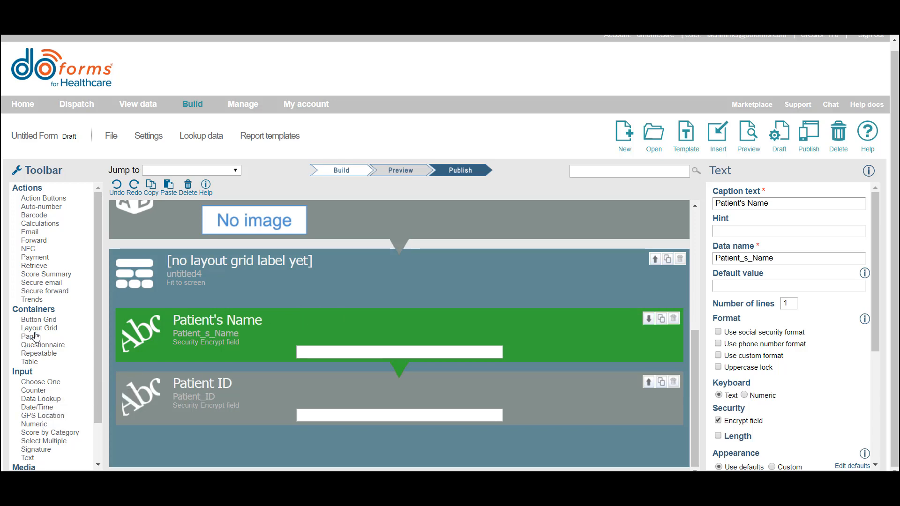
# - Add a second layout grid below the first, containing a date field captioned "Date" with the calendar icon as its button type
pyautogui.moveTo(38, 332); pyautogui.dragTo(180, 454)
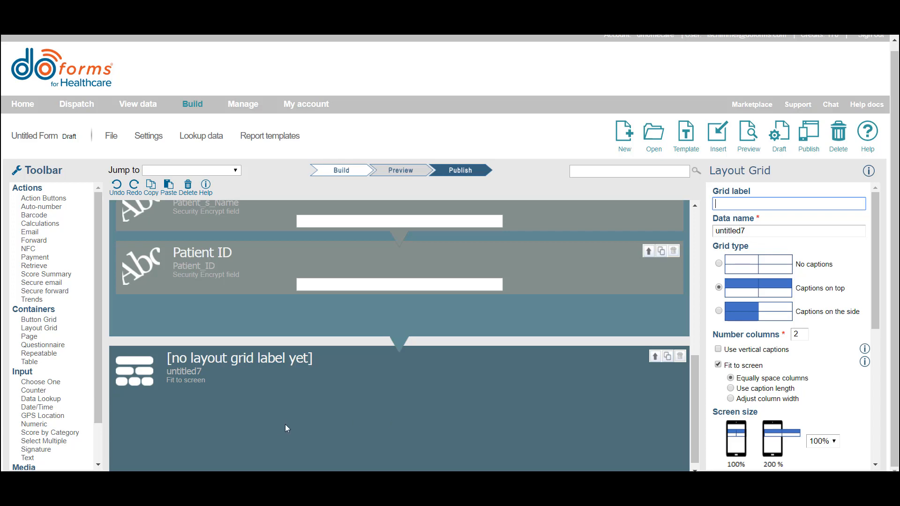
pyautogui.scroll(-1, 287, 421)
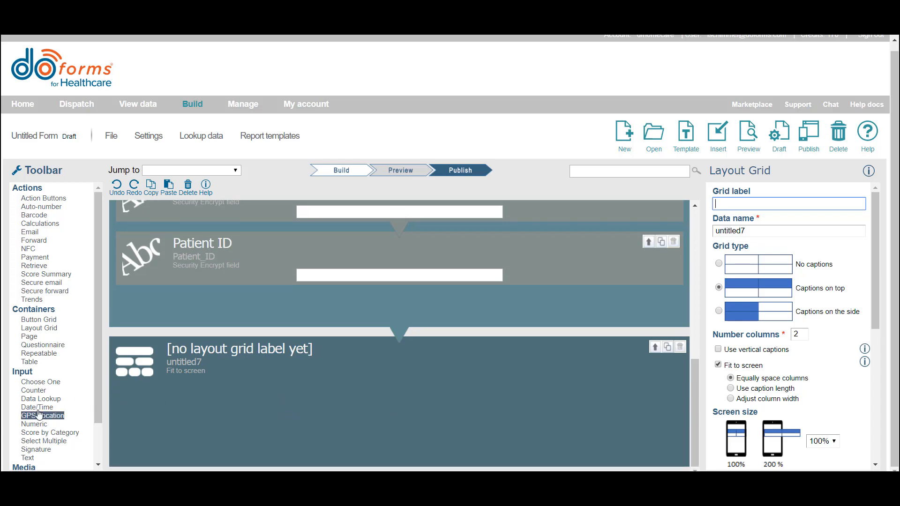
pyautogui.moveTo(37, 407); pyautogui.dragTo(183, 395)
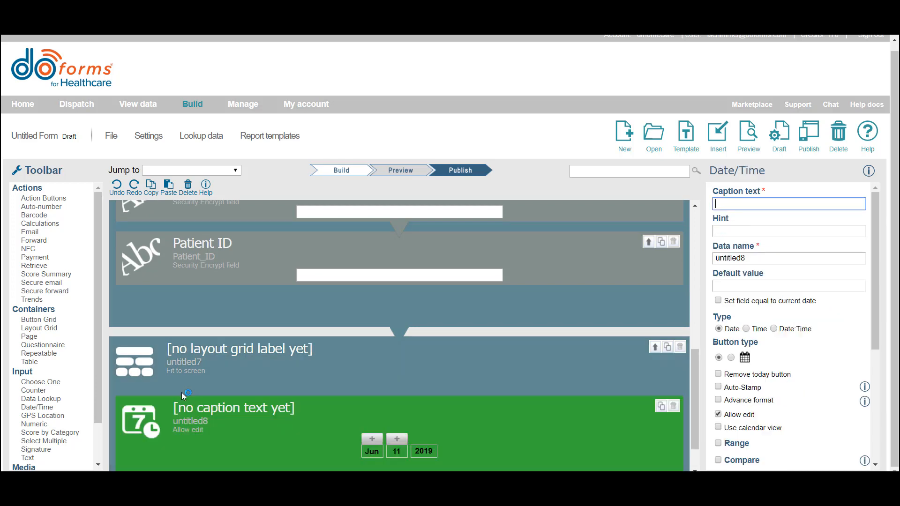
pyautogui.write('Date')
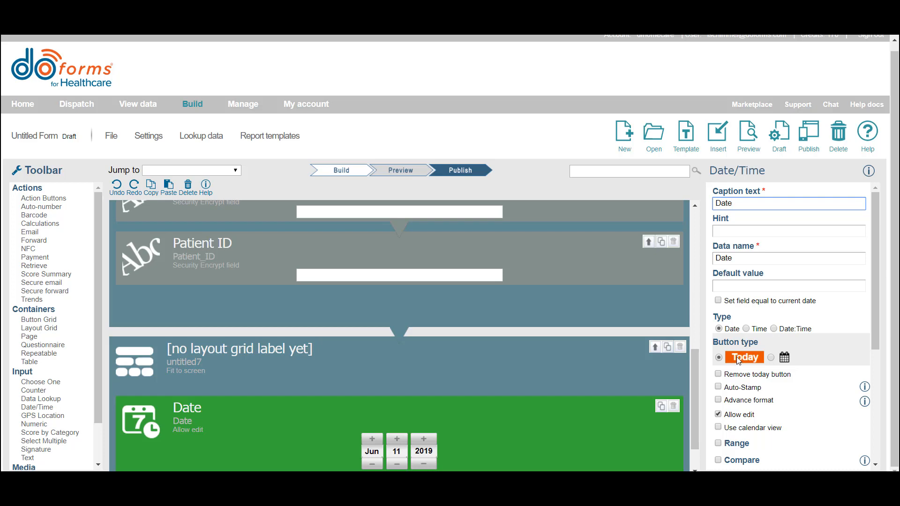
pyautogui.click(771, 358)
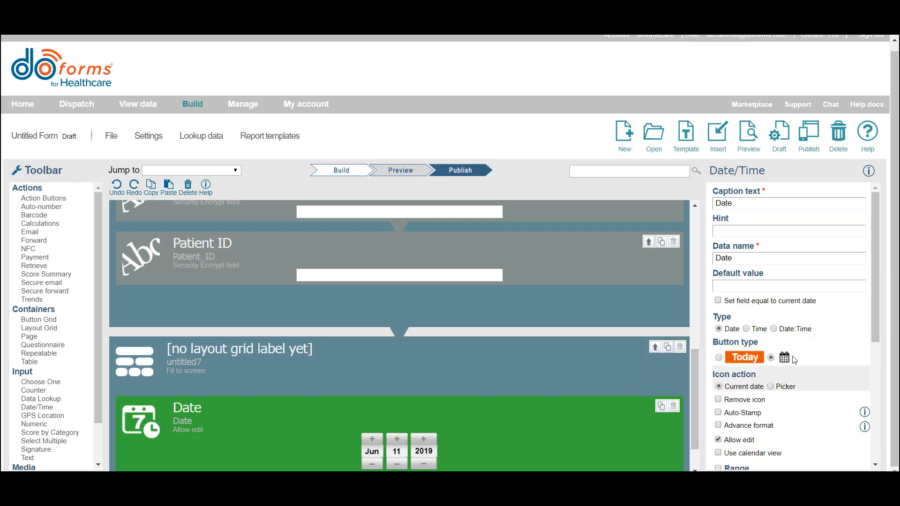
pyautogui.scroll(-4, 760, 367)
pyautogui.scroll(3, 760, 367)
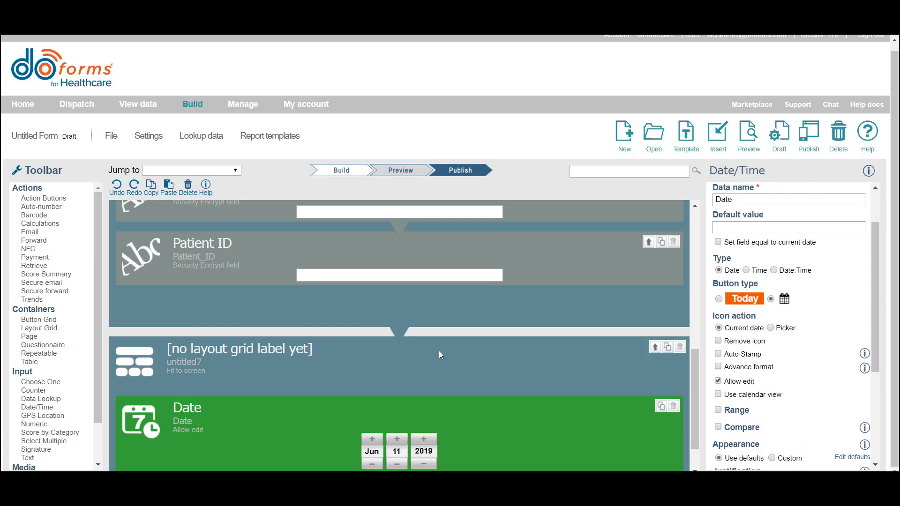
# - Add a Date/Time field captioned "Time Shift Started" below Date, with type Time and the clock icon as its button
pyautogui.scroll(-1, 439, 351)
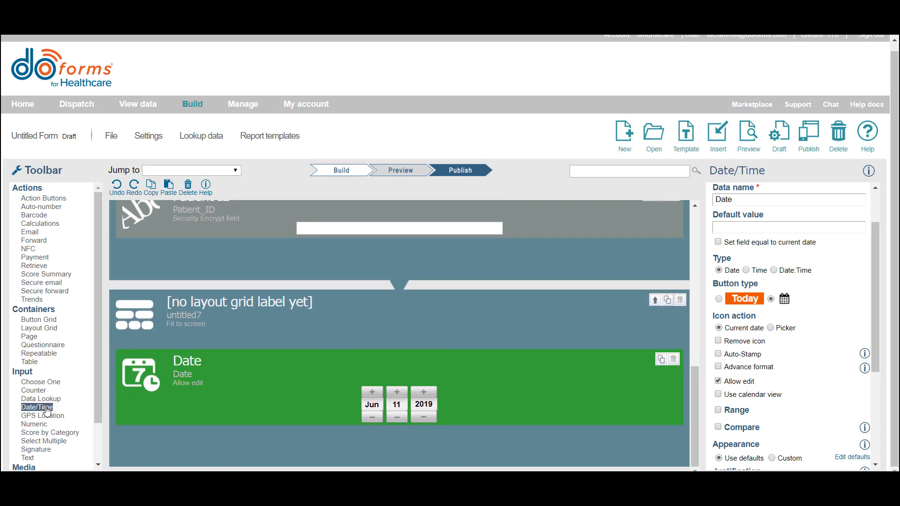
pyautogui.moveTo(37, 407); pyautogui.dragTo(187, 431)
pyautogui.write('Ti')
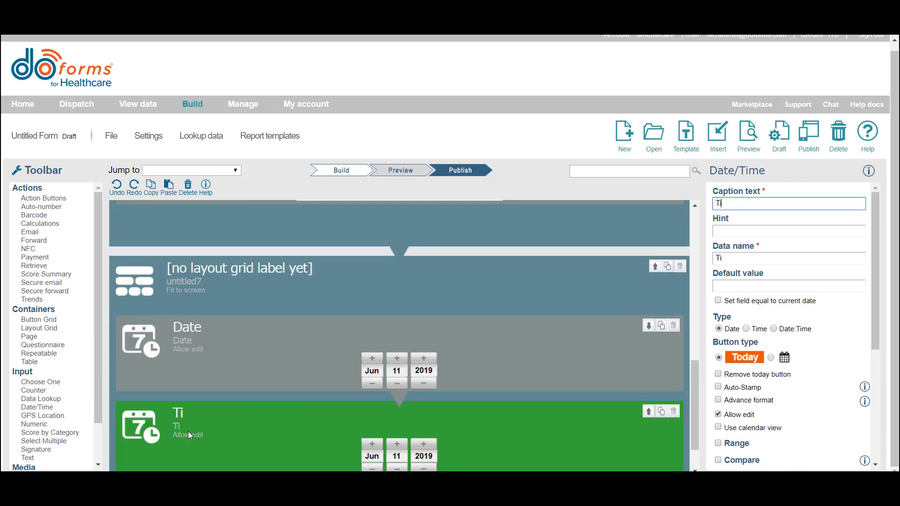
pyautogui.write('me Shift Started')
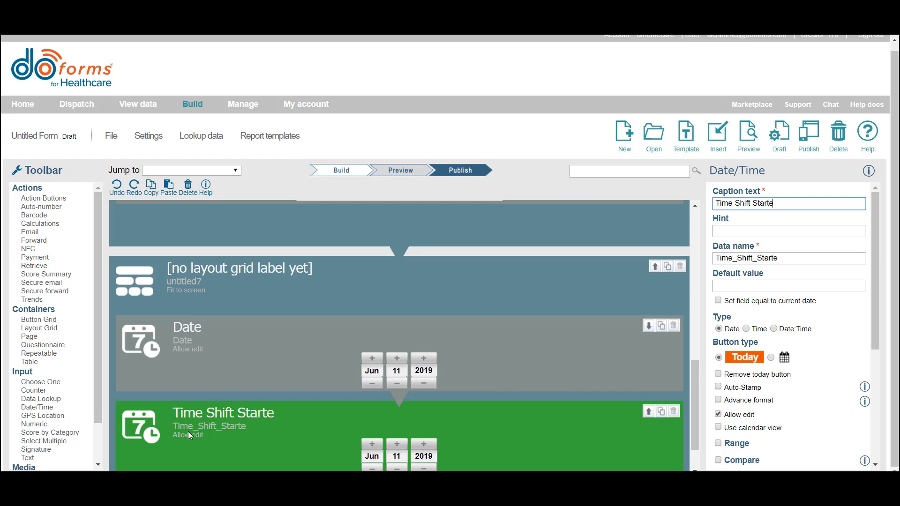
pyautogui.click(746, 329)
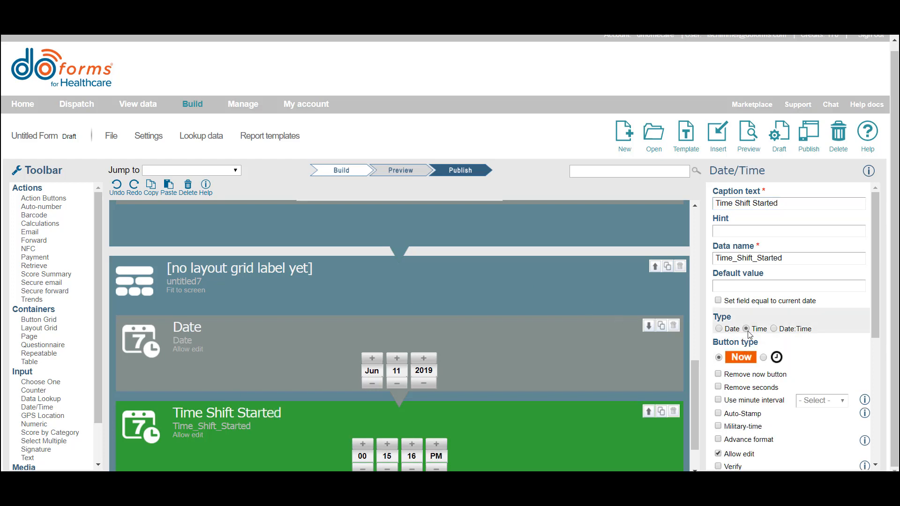
pyautogui.click(764, 357)
# - Remove seconds from the Time Shift Started field and give it a 1 minute interval
pyautogui.scroll(-4, 766, 365)
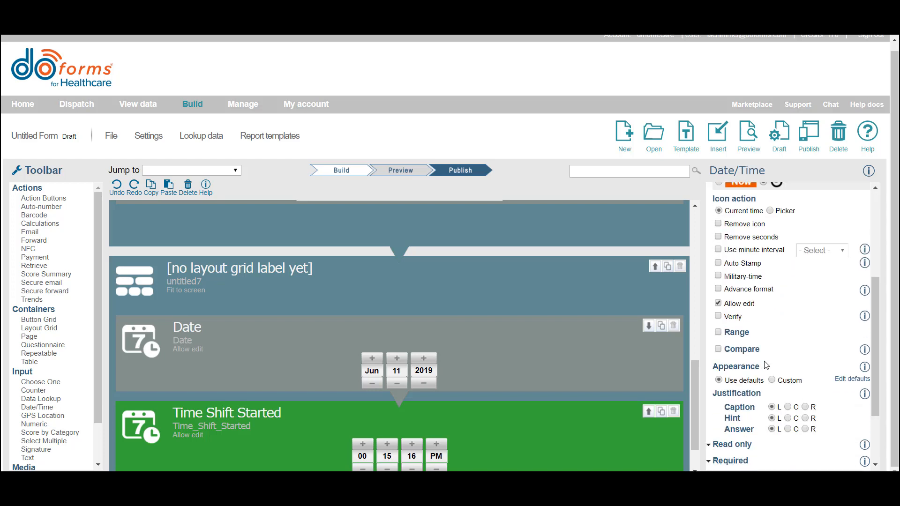
pyautogui.click(718, 237)
pyautogui.click(718, 250)
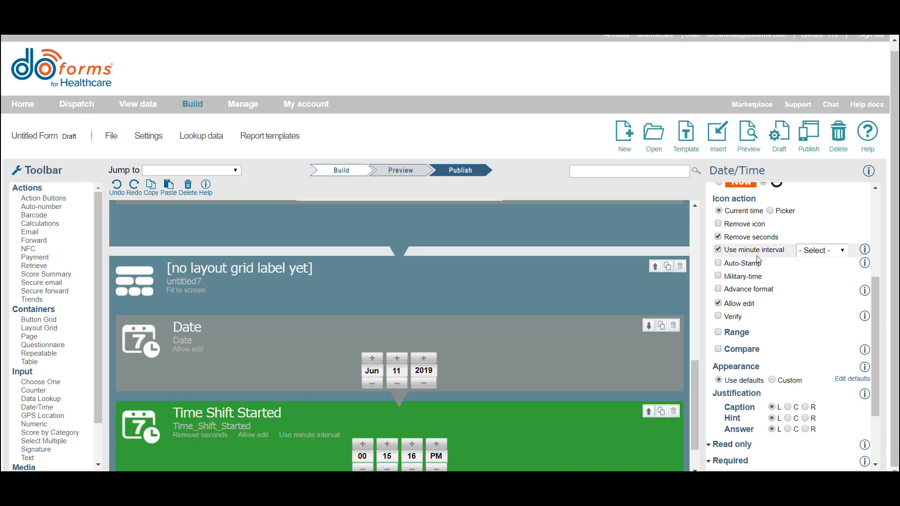
pyautogui.click(823, 250)
pyautogui.click(817, 273)
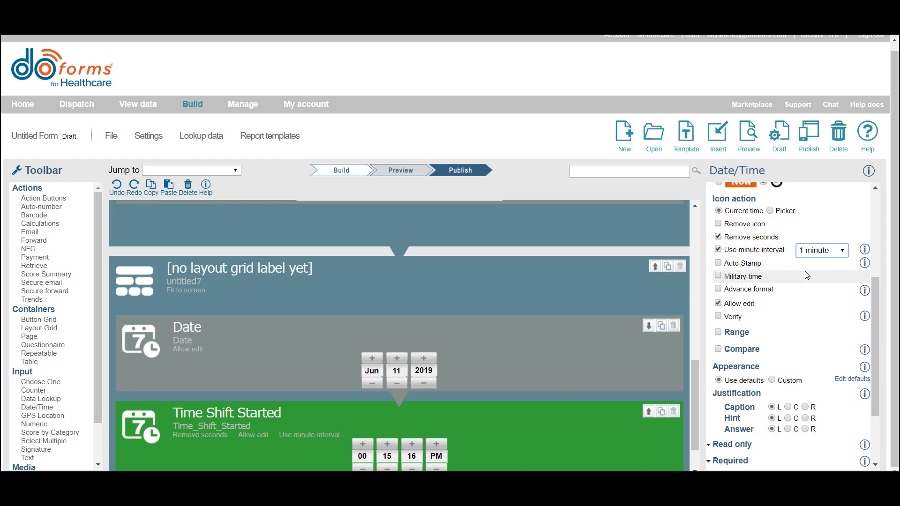
# - Duplicate the Time Shift Started field and caption the copy "Time Shift Ended"
pyautogui.scroll(-1, 534, 341)
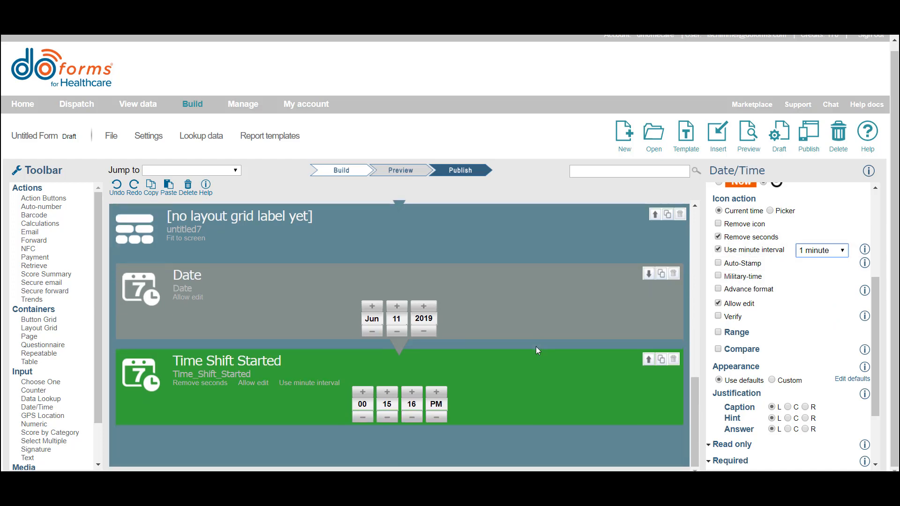
pyautogui.click(662, 360)
pyautogui.write('T')
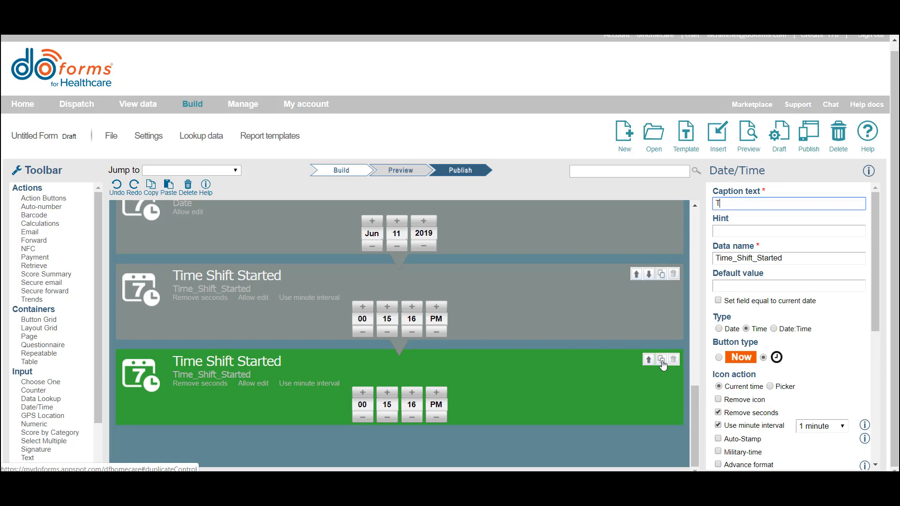
pyautogui.write('ime Shift Ended')
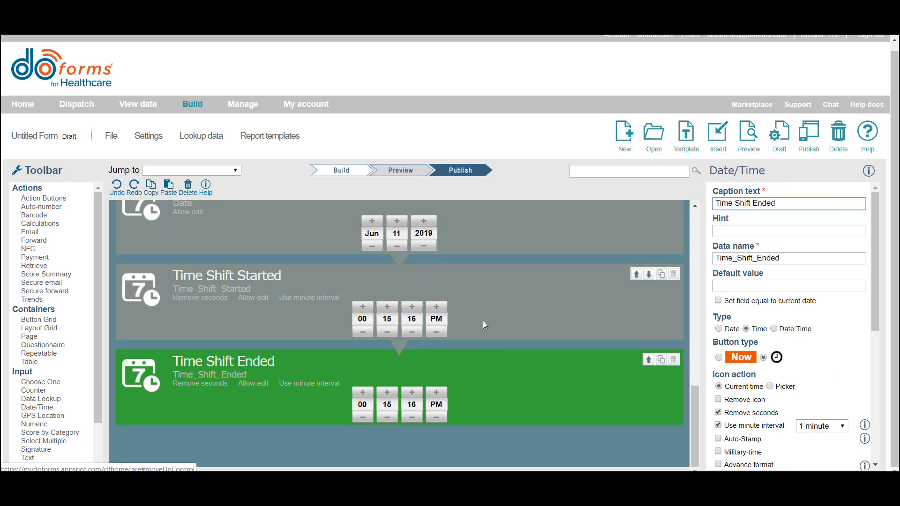
# - Set the number of columns of the layout grid holding the date and shift fields to 3
pyautogui.scroll(1, 482, 319)
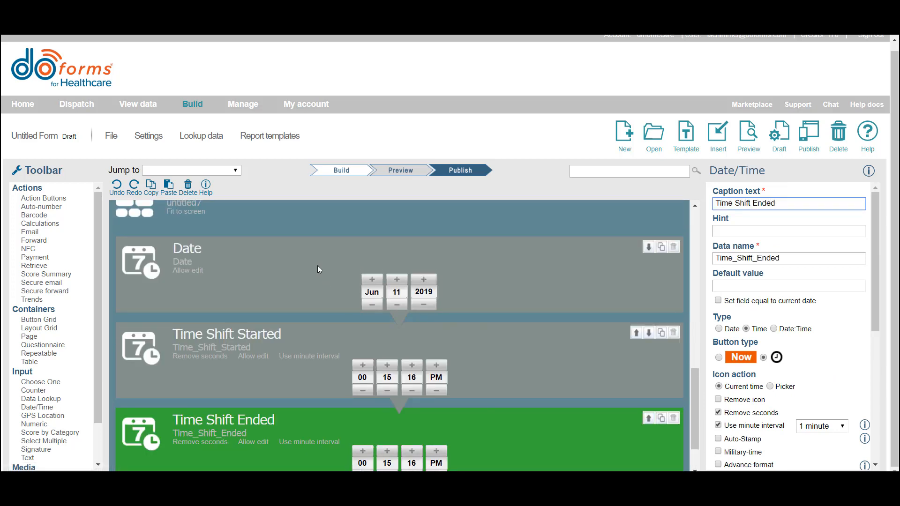
pyautogui.click(258, 217)
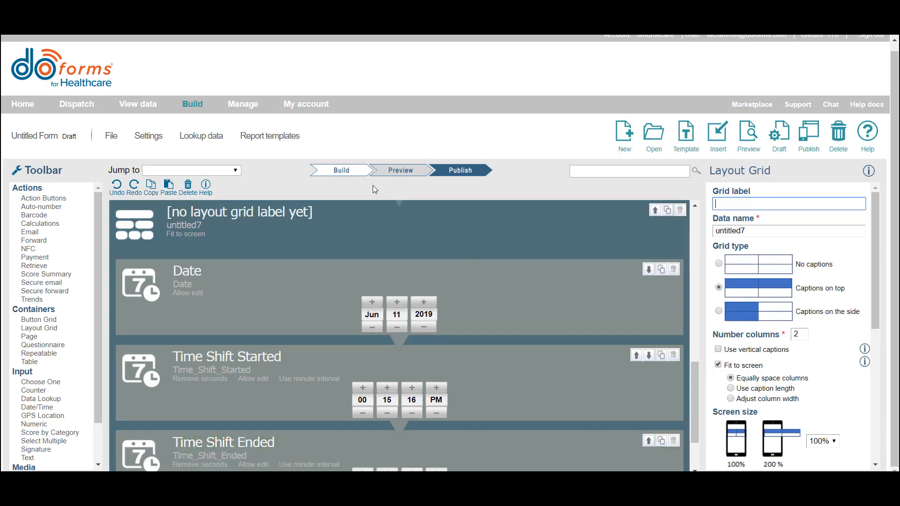
pyautogui.doubleClick(796, 335)
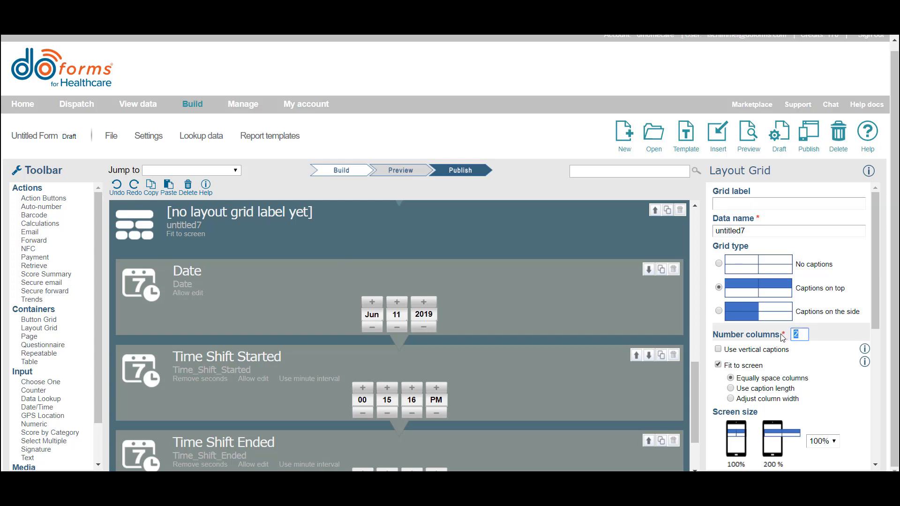
pyautogui.write('3')
# - Switch the three-column grid to adjusted column widths and set them to 30|35|35
pyautogui.scroll(-2, 762, 356)
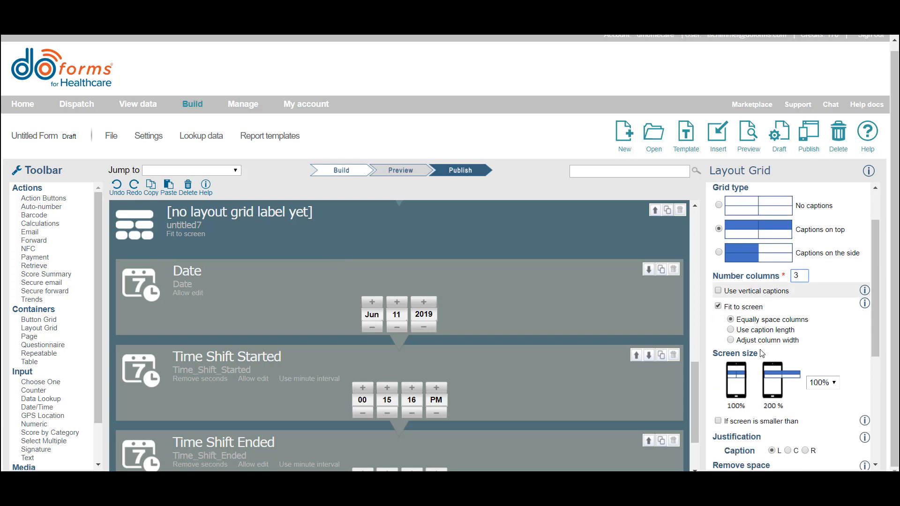
pyautogui.click(740, 342)
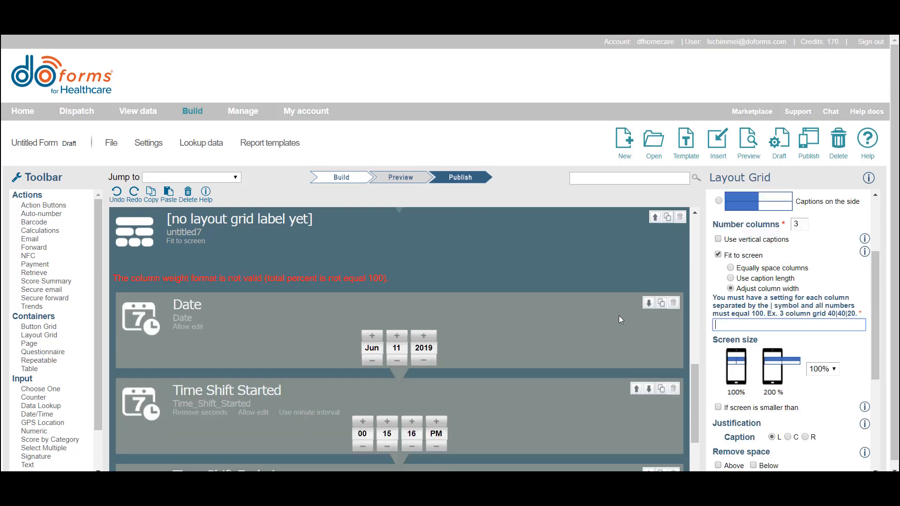
pyautogui.click(715, 324)
pyautogui.write('30')
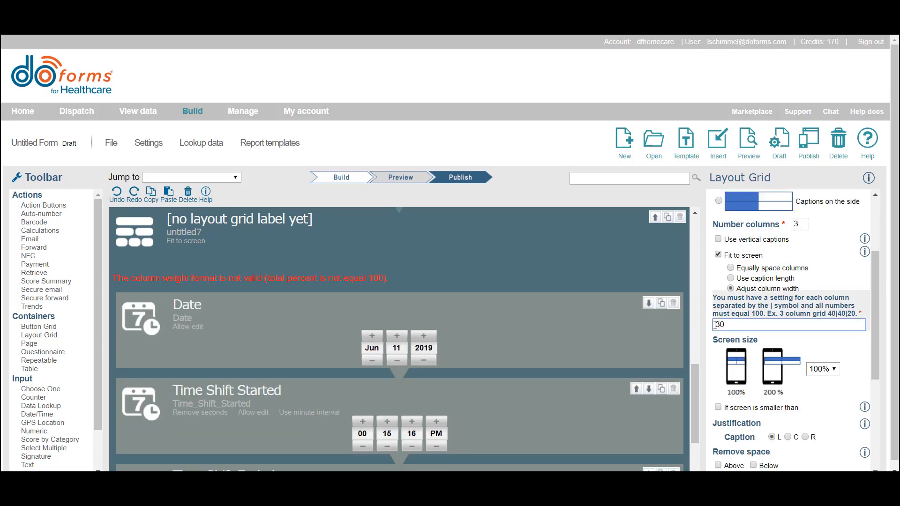
pyautogui.write('|35|5')
pyautogui.press('pagedown')
pyautogui.write('5')
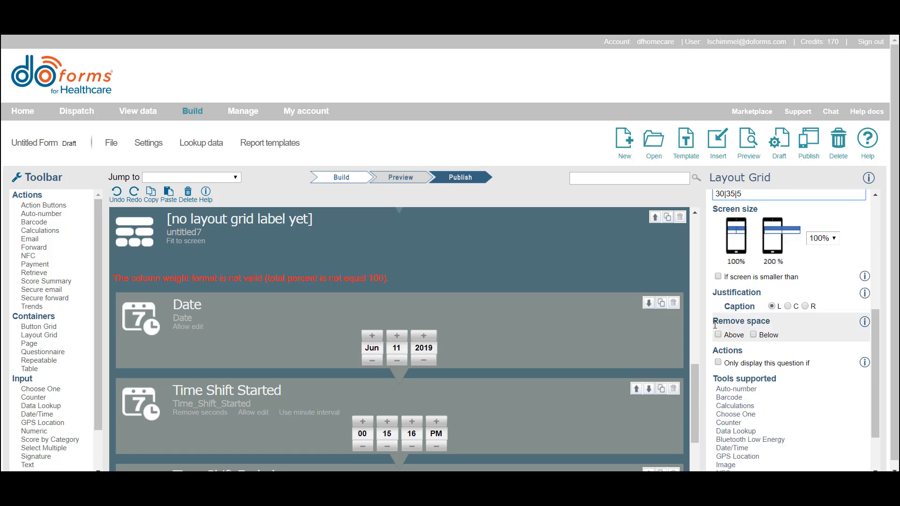
pyautogui.scroll(1, 715, 324)
pyautogui.press('BackSpace')
pyautogui.write('35')
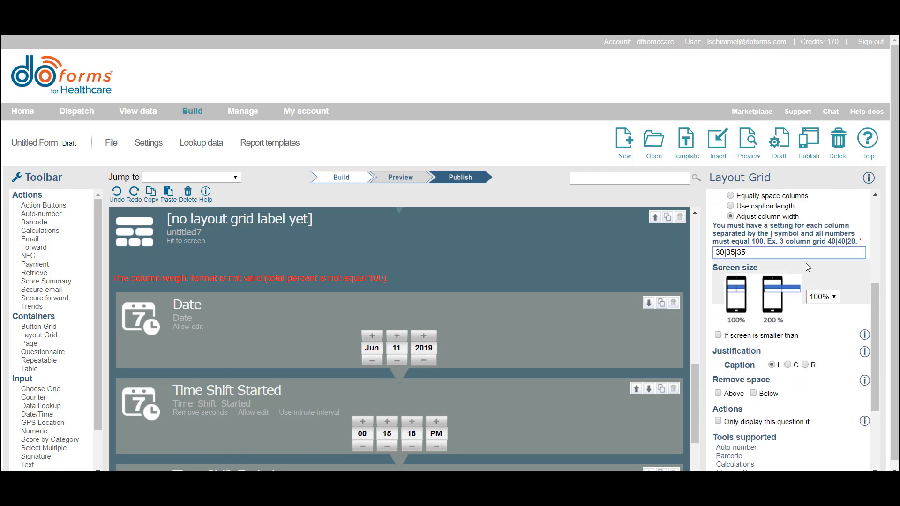
# - Preview the form, stamp the current date in Date and set Time Shift Started to 12:00 PM
pyautogui.click(748, 140)
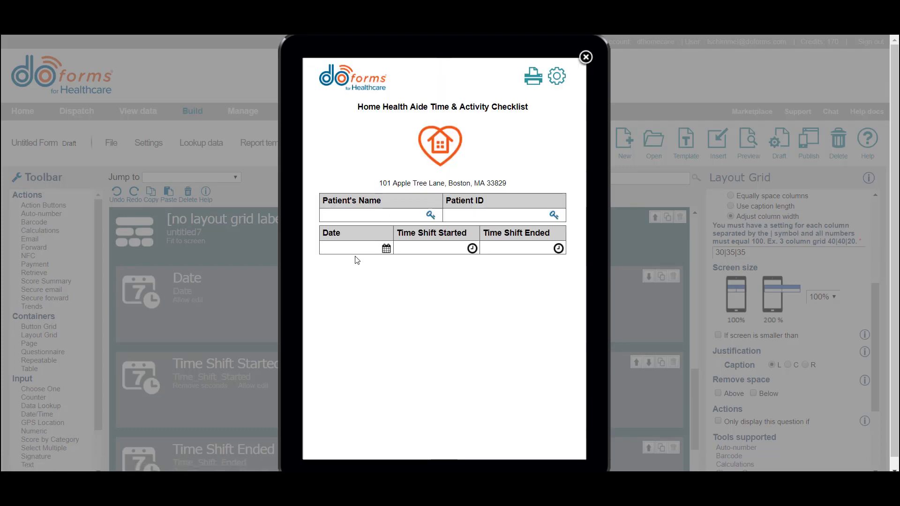
pyautogui.click(387, 248)
pyautogui.click(436, 249)
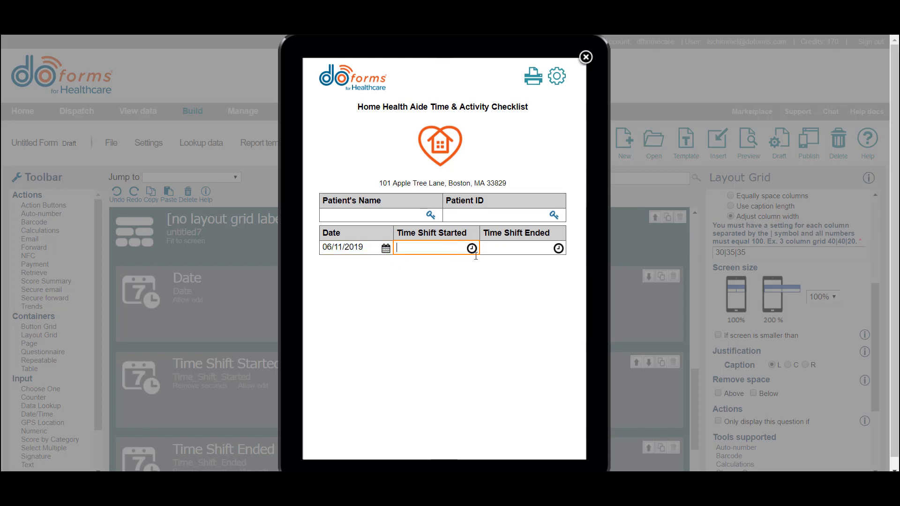
pyautogui.doubleClick(491, 313)
pyautogui.tripleClick(491, 313)
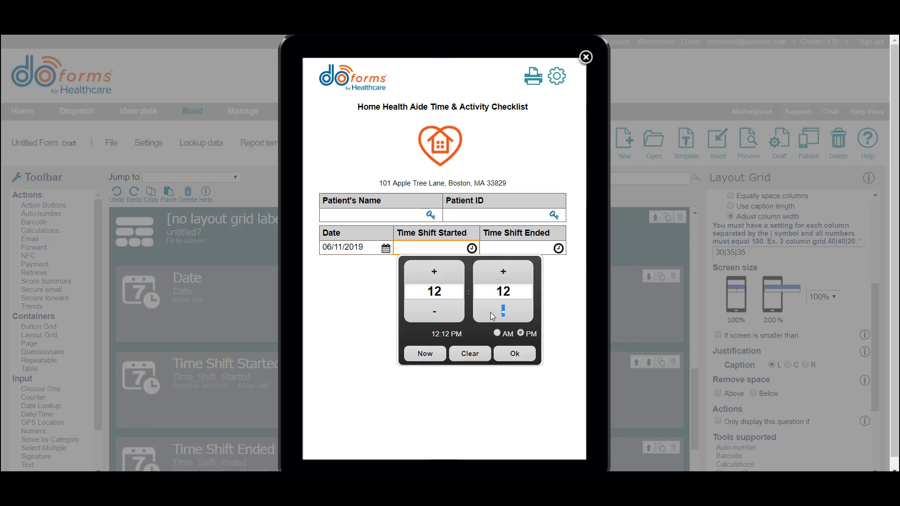
pyautogui.tripleClick(490, 313)
pyautogui.doubleClick(491, 313)
pyautogui.tripleClick(491, 313)
pyautogui.doubleClick(491, 313)
pyautogui.doubleClick(491, 314)
pyautogui.click(514, 353)
# - Test the Time Shift Ended picker by entering a time, and close the form preview
pyautogui.click(518, 249)
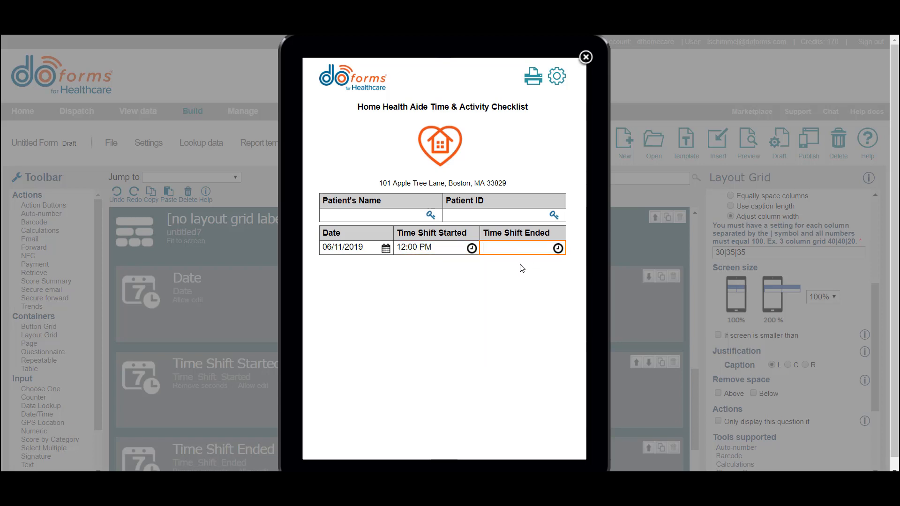
pyautogui.click(492, 271)
pyautogui.click(560, 358)
pyautogui.click(584, 57)
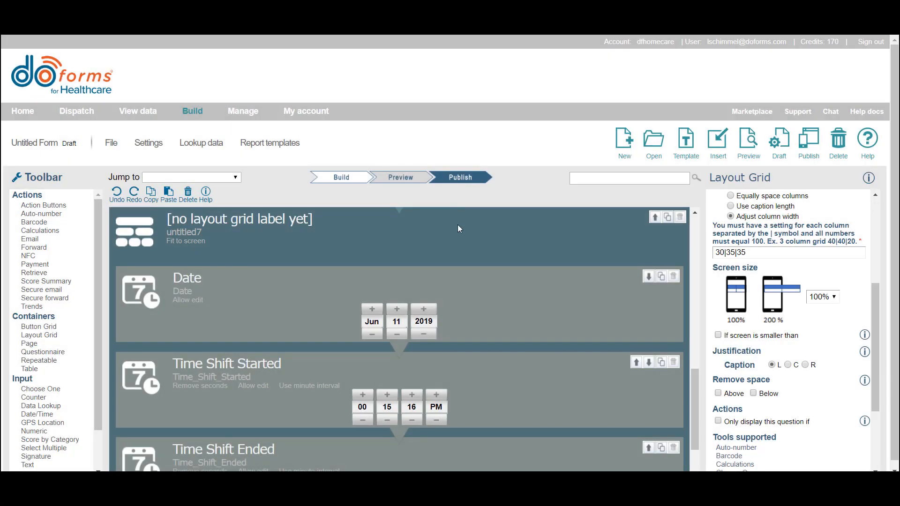
pyautogui.scroll(-3, 384, 288)
pyautogui.scroll(-1, 382, 294)
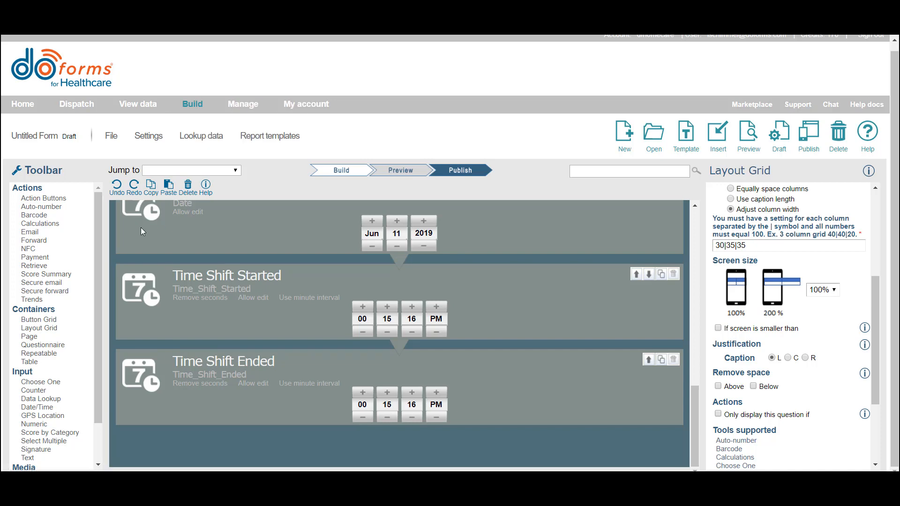
# - Add a Calculations field below the date and shift layout grid, captioned "Total Shift Time"
pyautogui.click(50, 225)
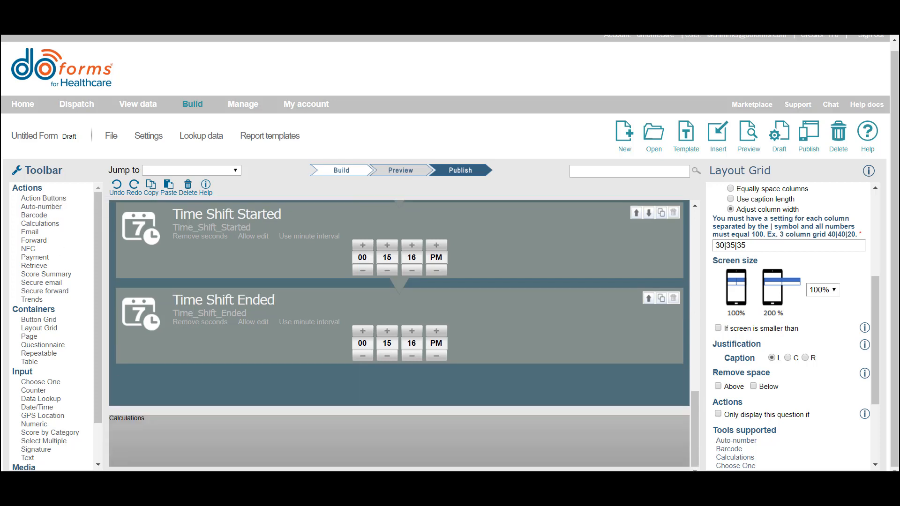
pyautogui.moveTo(50, 225); pyautogui.dragTo(236, 454)
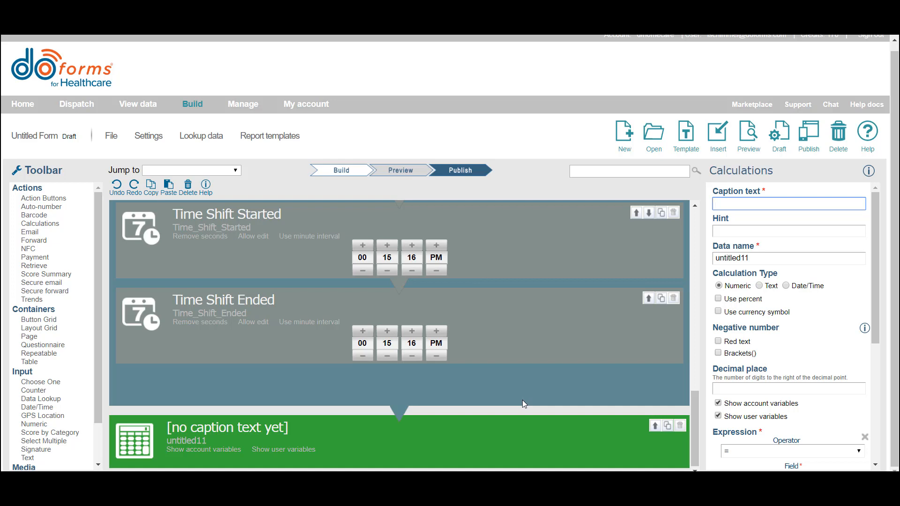
pyautogui.write('Total Shift')
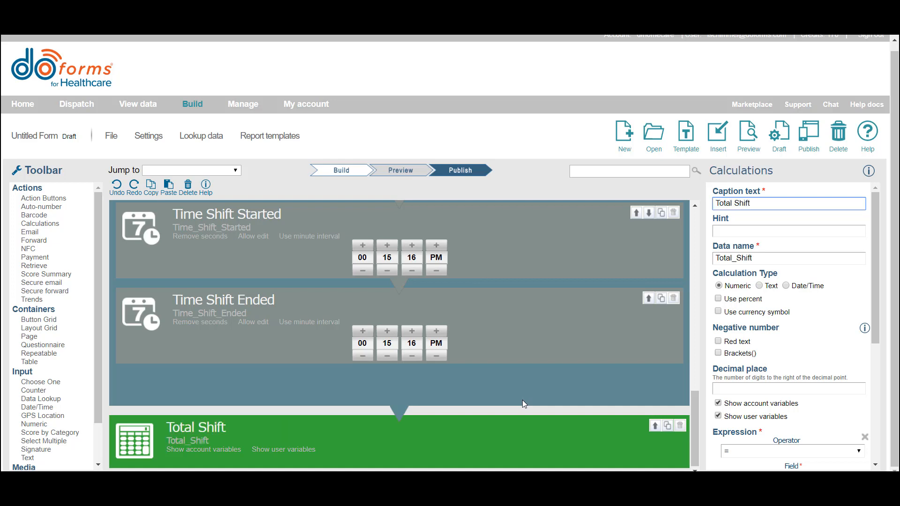
pyautogui.write(' Time')
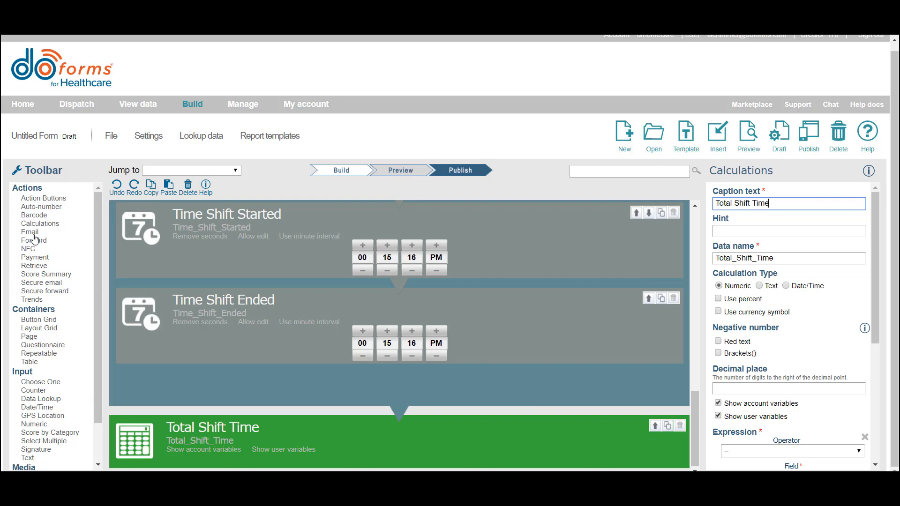
# - Set the Total Shift Time calculation type to Date/Time and have it display time values as hh:mm
pyautogui.click(786, 286)
pyautogui.scroll(-3, 786, 340)
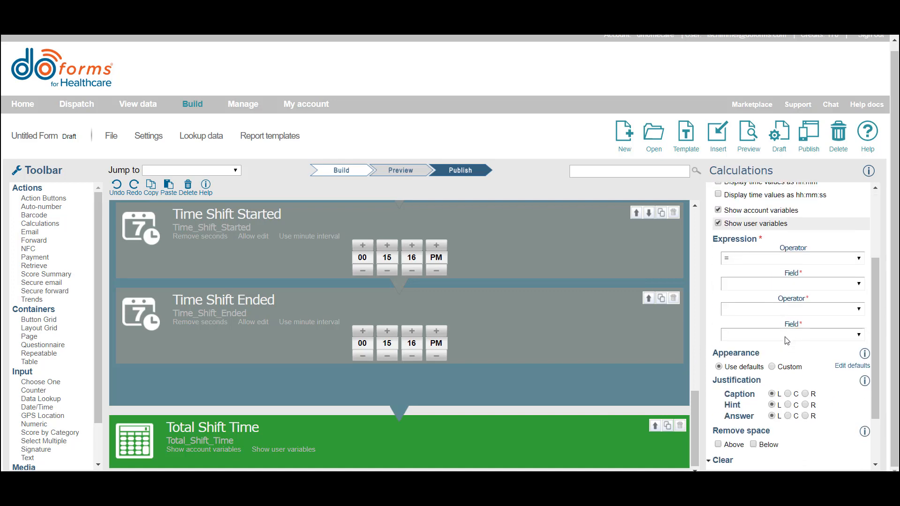
pyautogui.scroll(2, 750, 282)
pyautogui.click(720, 240)
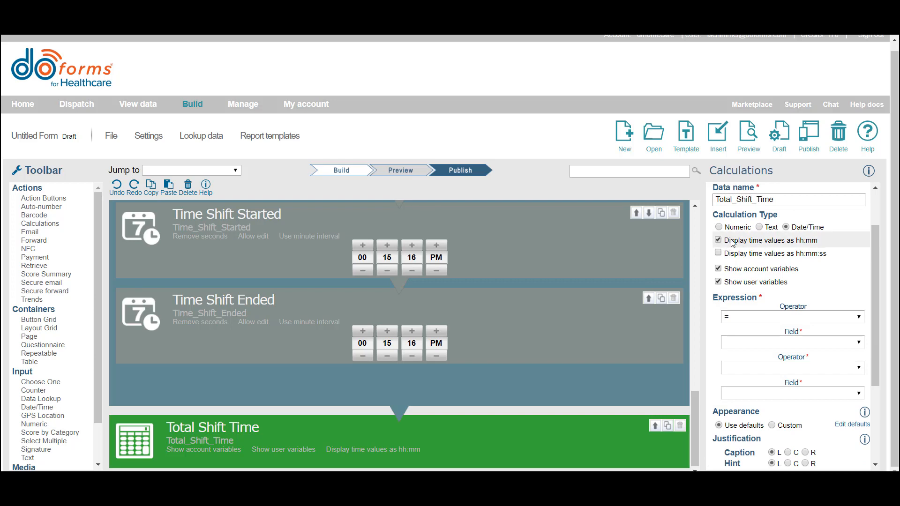
# - Build the Total Shift Time expression as Time_Shift_Ended minus Time_Shift_Started
pyautogui.click(777, 345)
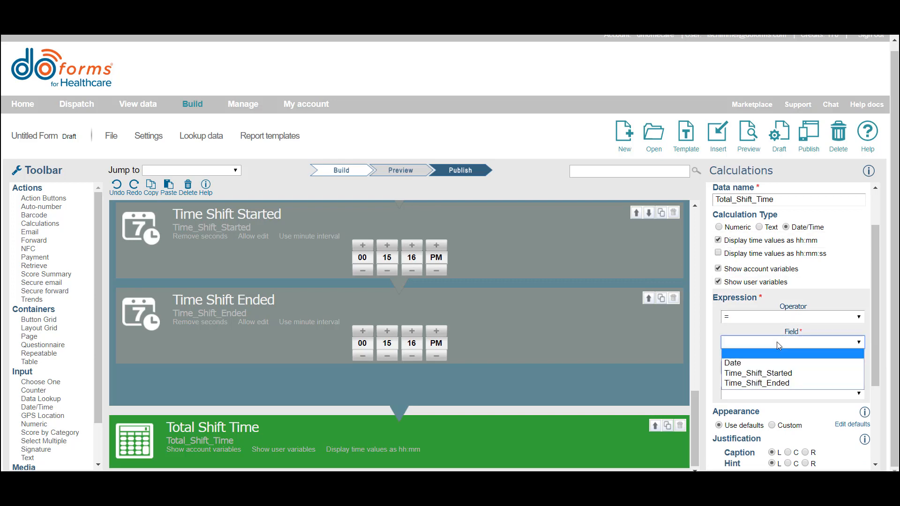
pyautogui.click(780, 383)
pyautogui.click(768, 369)
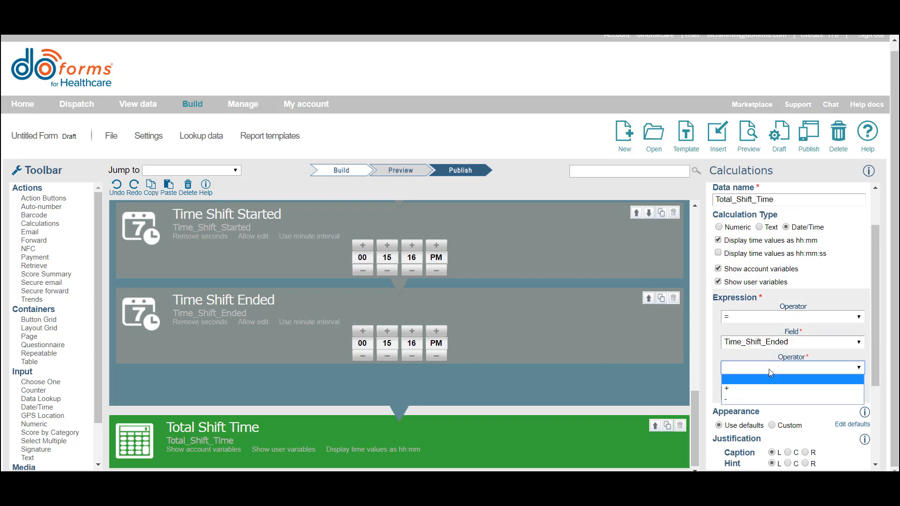
pyautogui.click(759, 398)
pyautogui.click(756, 392)
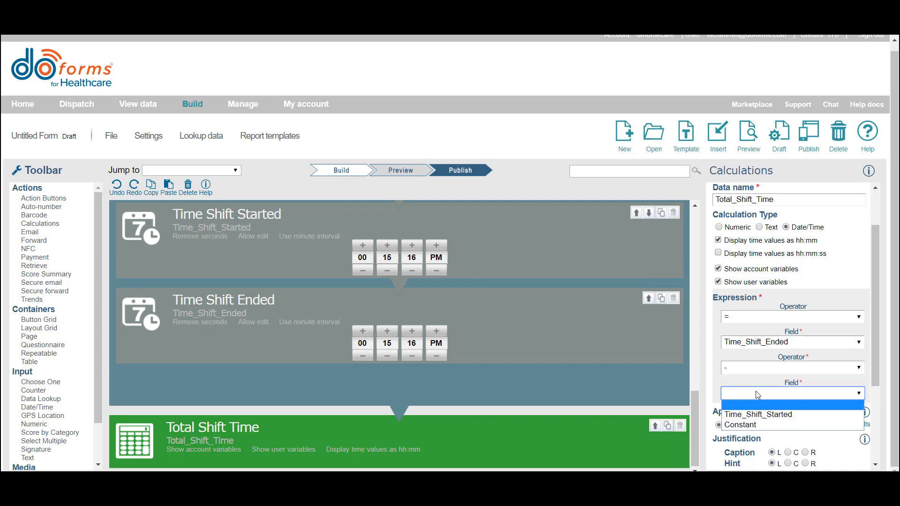
pyautogui.click(757, 415)
# - Try selecting every hide option for the Total Shift Time field, and clear all of them again
pyautogui.scroll(-1, 781, 364)
pyautogui.scroll(-3, 781, 364)
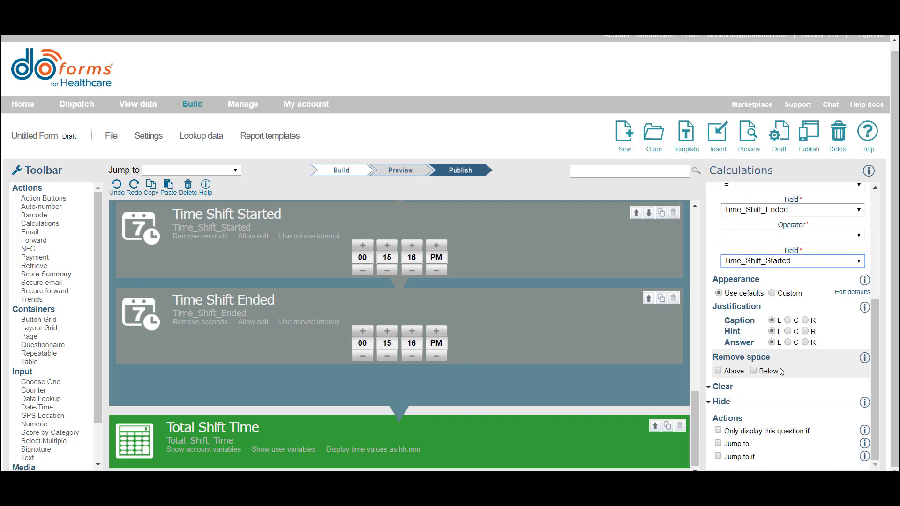
pyautogui.click(721, 402)
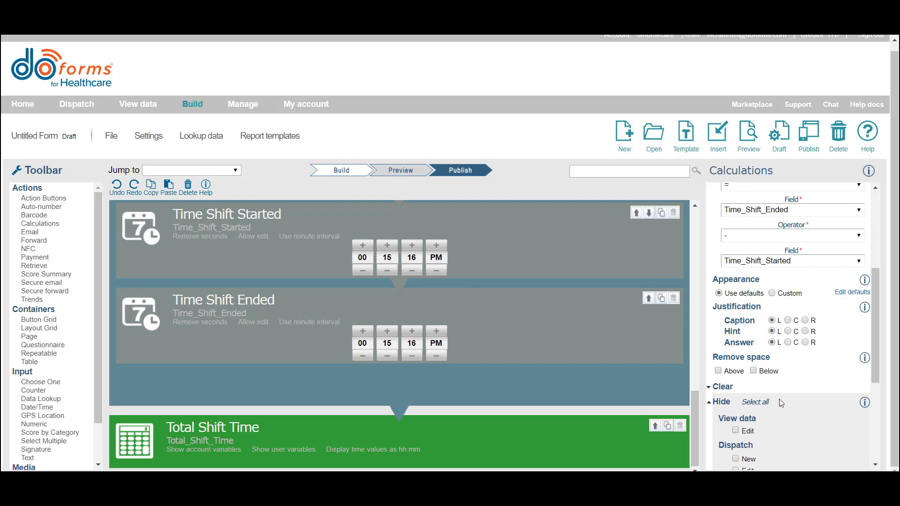
pyautogui.click(769, 402)
pyautogui.scroll(-5, 789, 404)
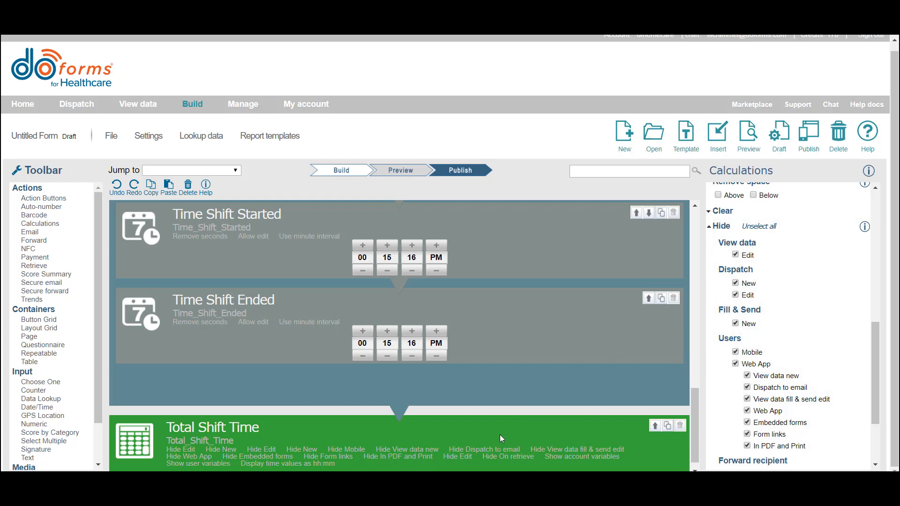
pyautogui.click(757, 227)
# - Test the calculation in the form preview with Time Shift Started at 12:18 PM and Time Shift Ended at 01:18 PM, and close the preview
pyautogui.click(748, 136)
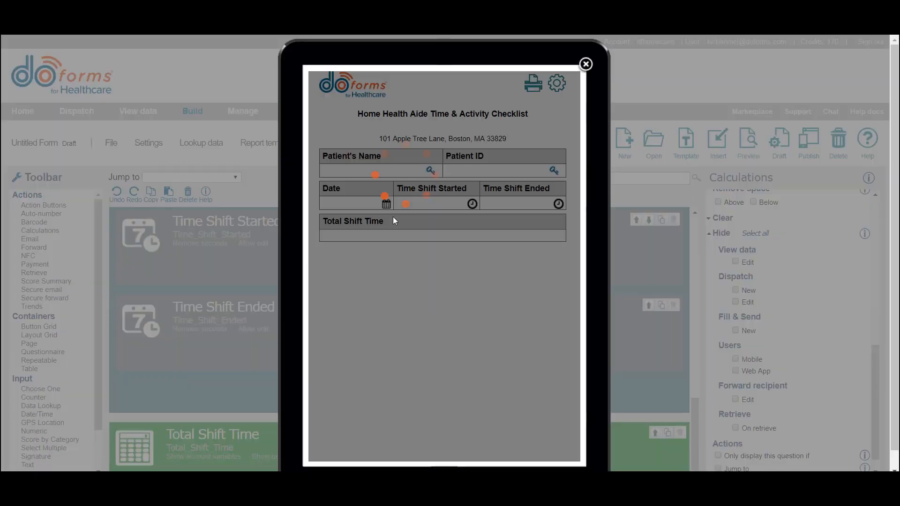
pyautogui.click(428, 255)
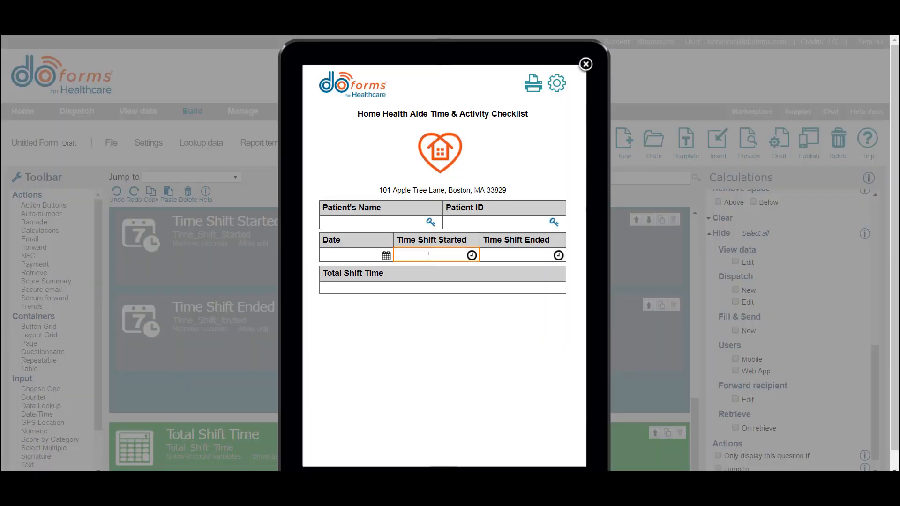
pyautogui.click(515, 361)
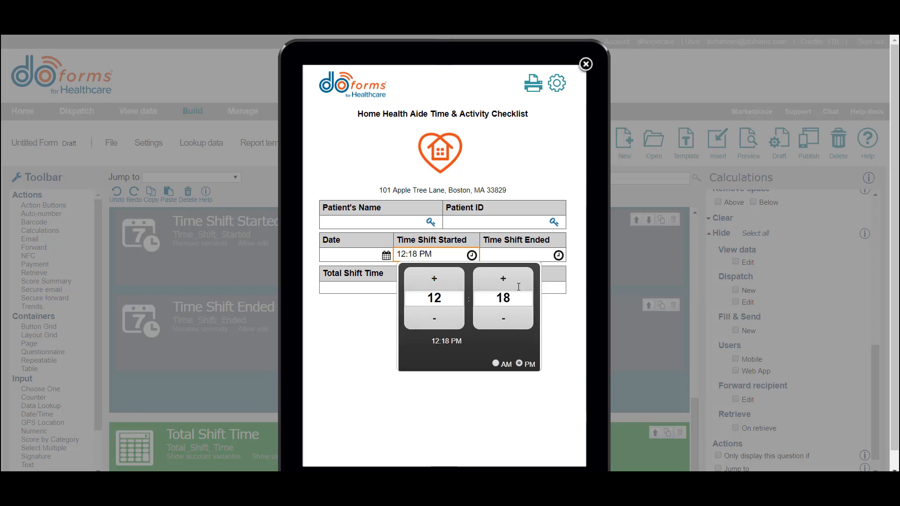
pyautogui.click(519, 254)
pyautogui.click(472, 278)
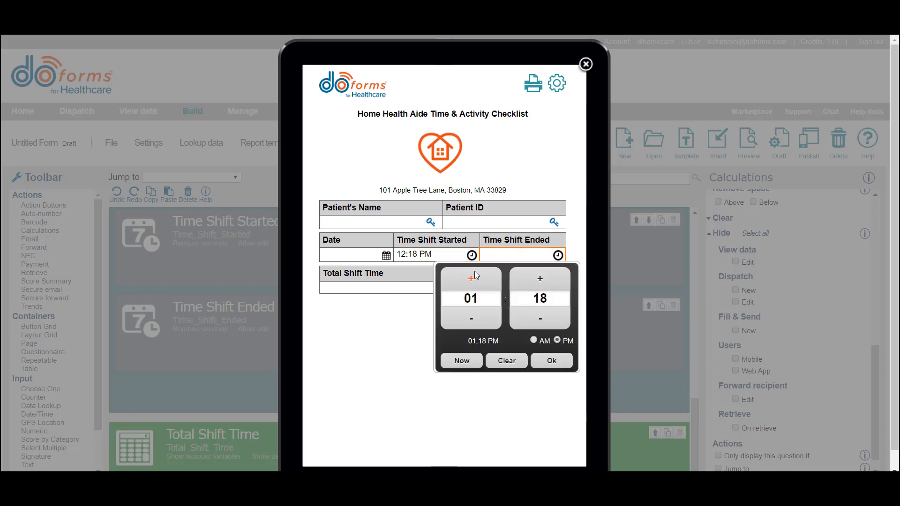
pyautogui.click(546, 358)
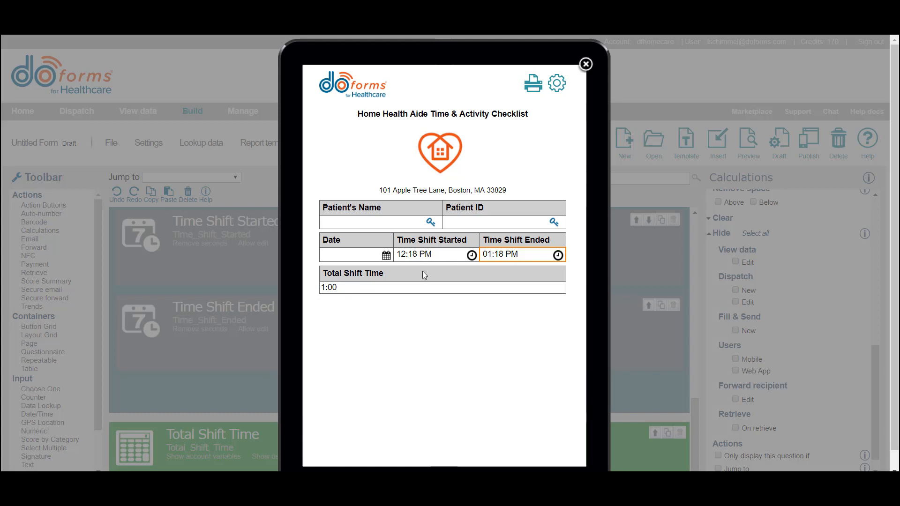
pyautogui.click(586, 64)
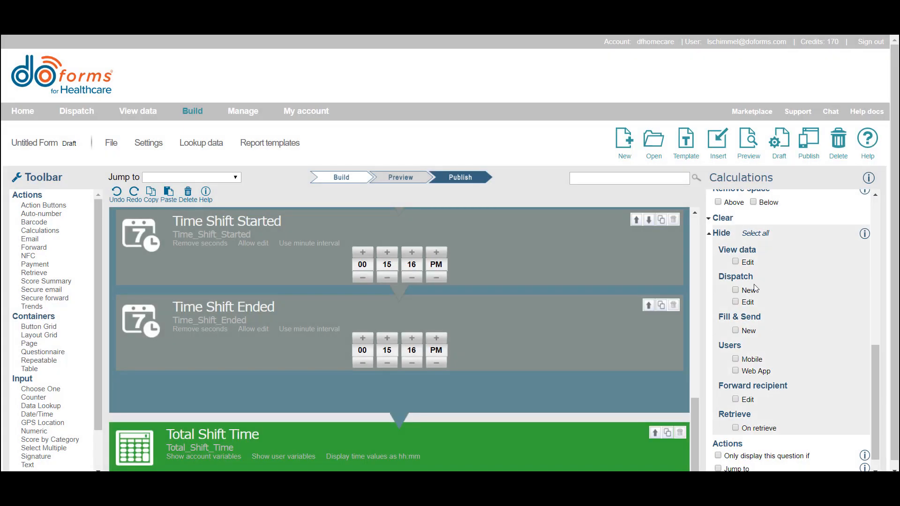
# - Hide the Total Shift Time field everywhere by selecting all hide options, and check the form preview
pyautogui.click(756, 234)
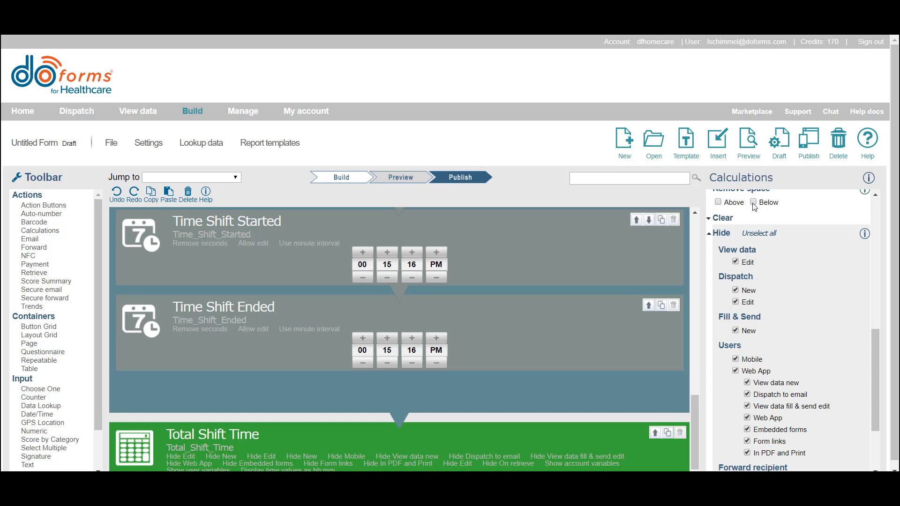
pyautogui.click(743, 145)
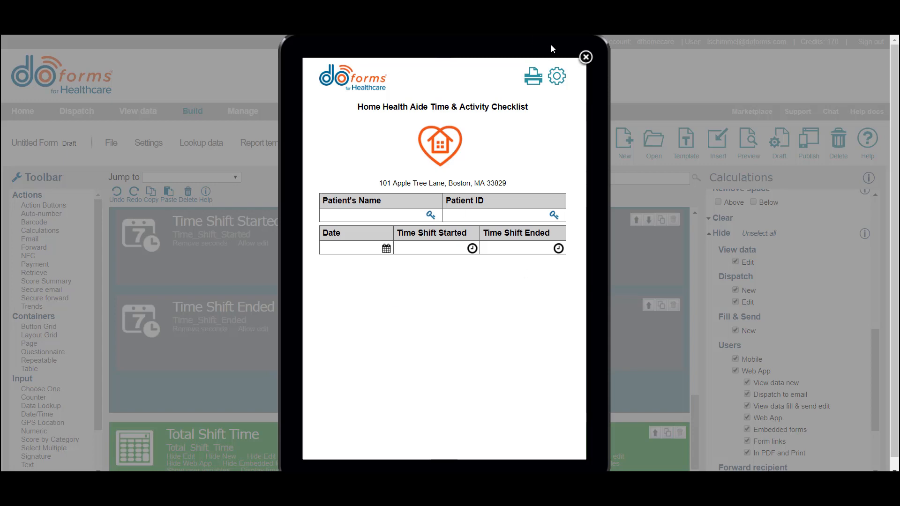
pyautogui.click(585, 57)
# - Review the form's fields from the title down to Total Shift Time, including the settings of the Patient ID text field
pyautogui.scroll(10, 271, 308)
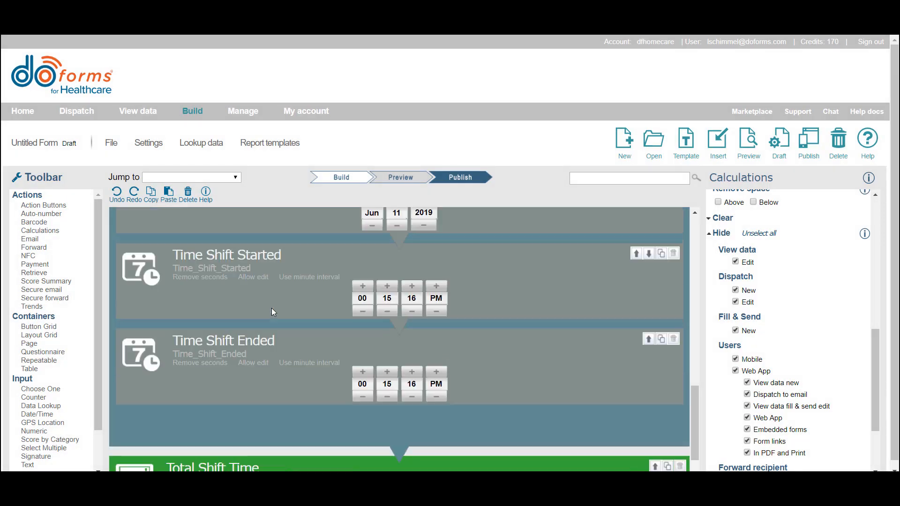
pyautogui.scroll(-3, 272, 337)
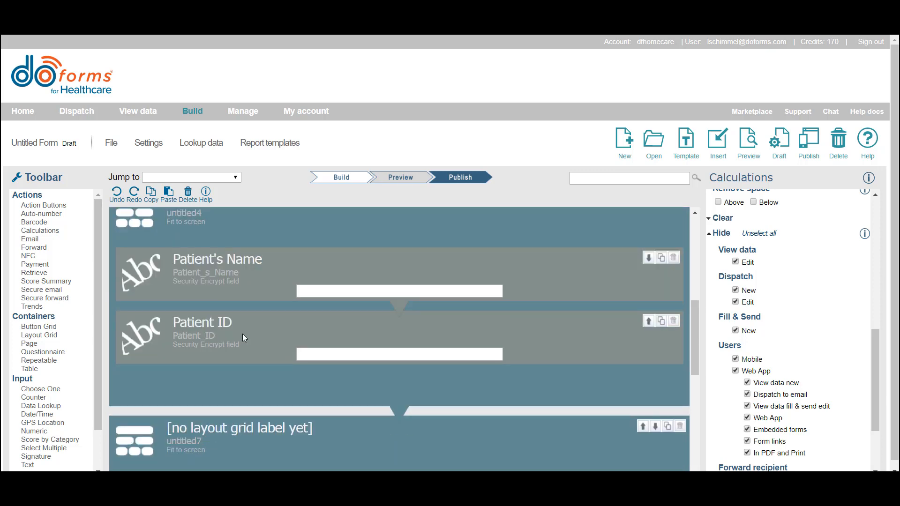
pyautogui.scroll(-1, 239, 330)
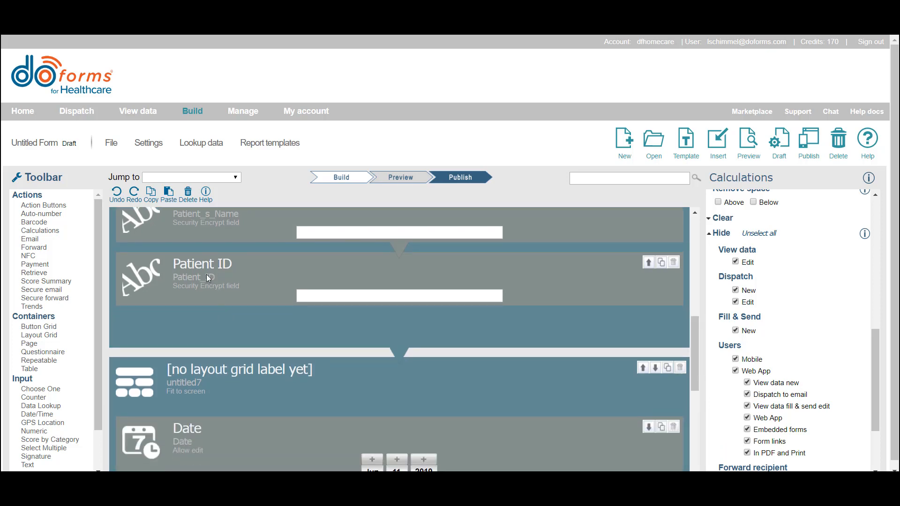
pyautogui.click(206, 298)
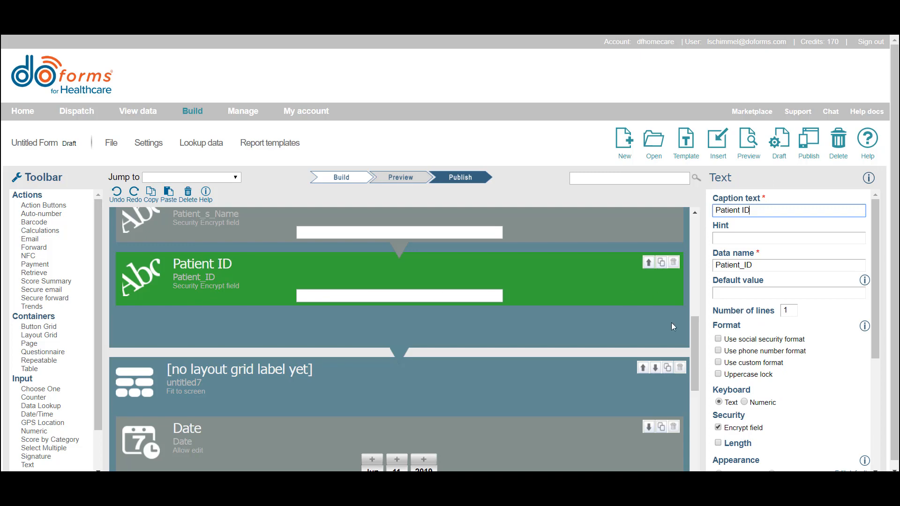
pyautogui.scroll(-1, 752, 395)
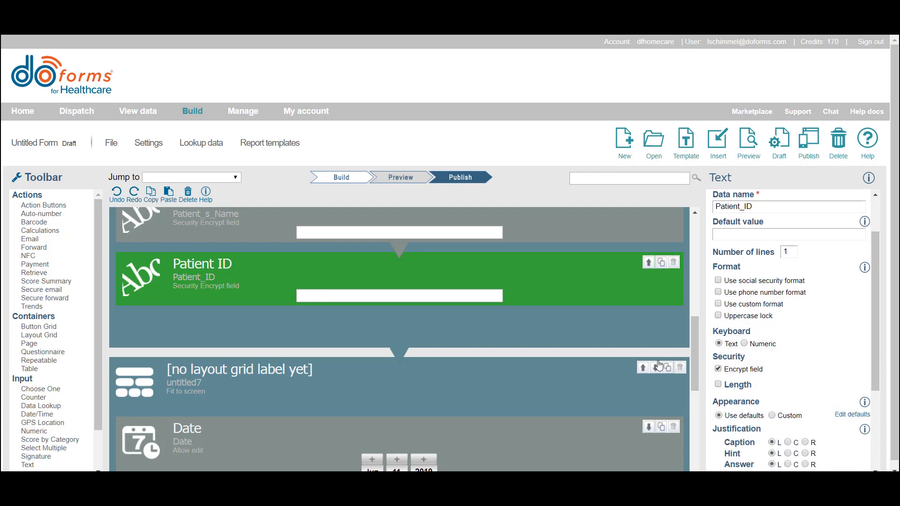
pyautogui.scroll(-5, 345, 308)
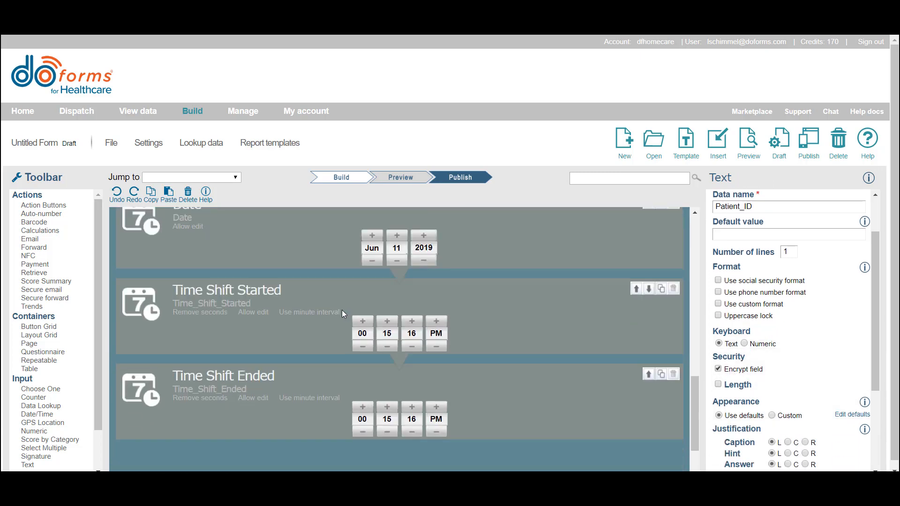
pyautogui.scroll(-1, 341, 311)
pyautogui.scroll(1, 263, 236)
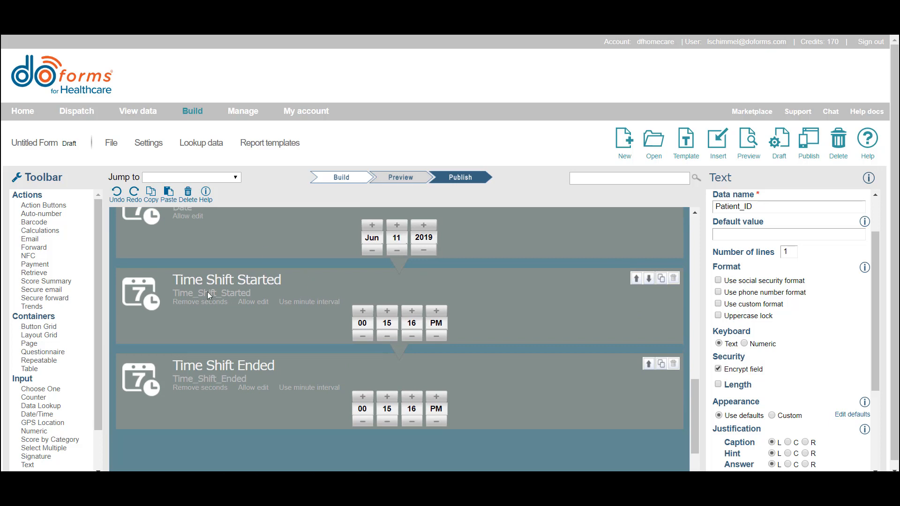
pyautogui.scroll(-3, 424, 370)
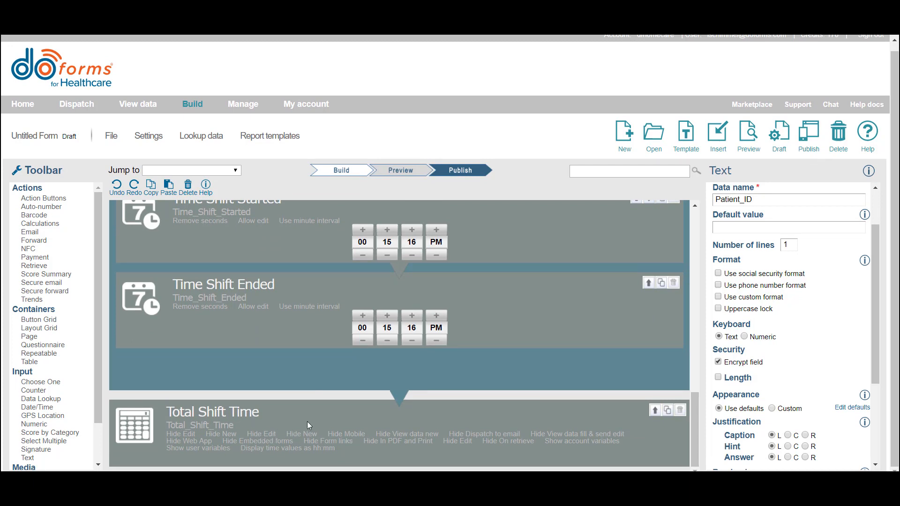
pyautogui.scroll(10, 295, 386)
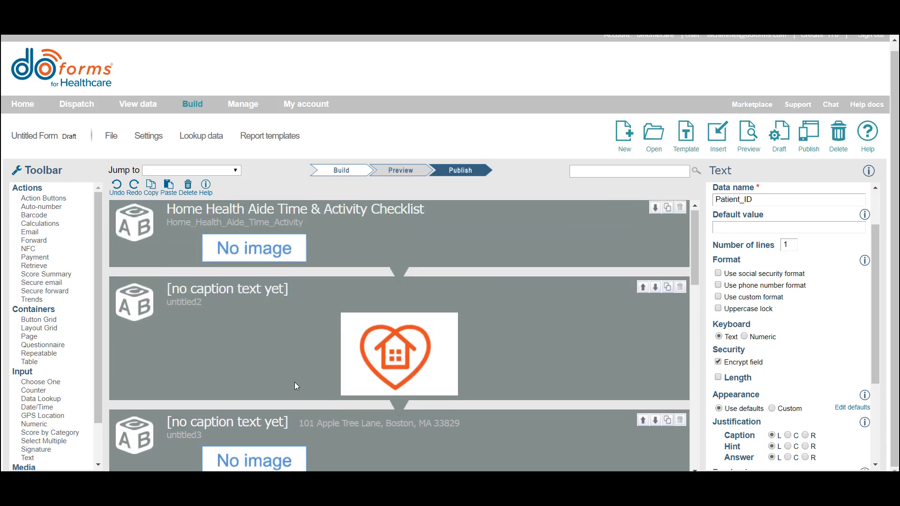
pyautogui.scroll(-3, 295, 382)
pyautogui.scroll(-5, 295, 379)
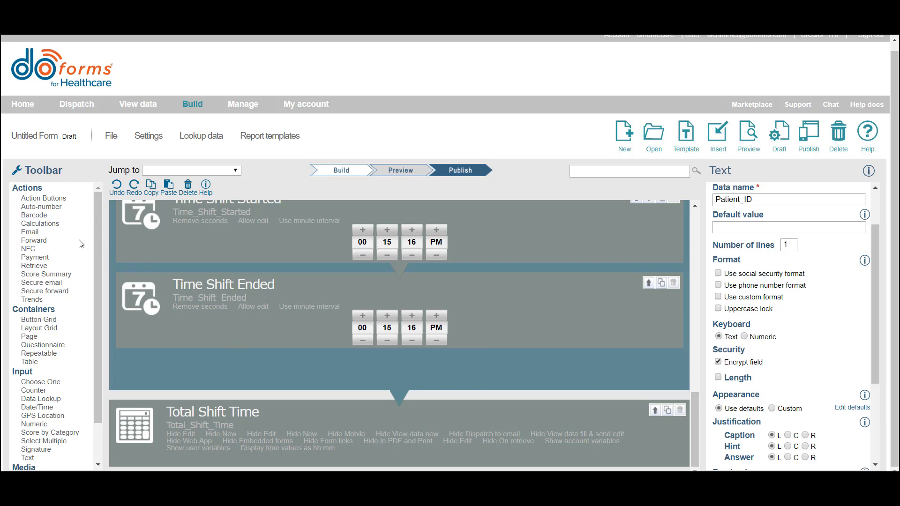
# - Add a Page container below the Total Shift Time field and name it "Checklist"
pyautogui.scroll(-1, 69, 342)
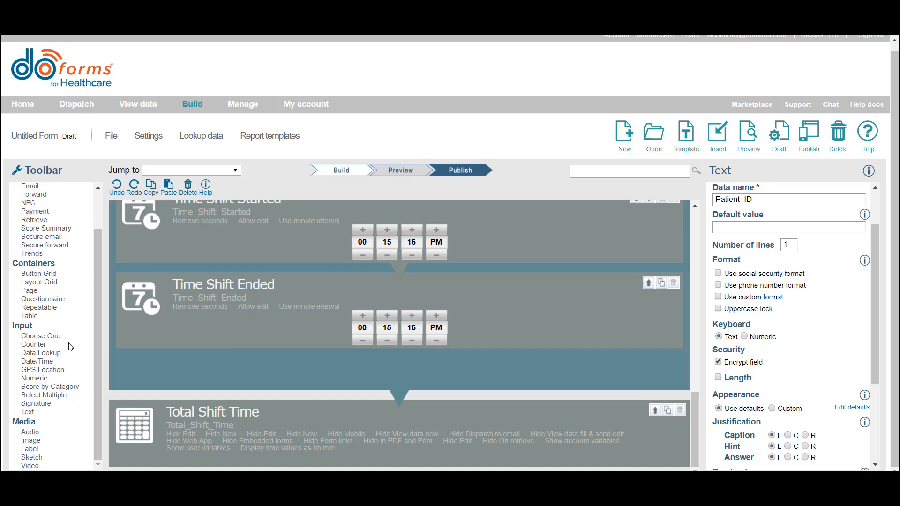
pyautogui.scroll(1, 74, 365)
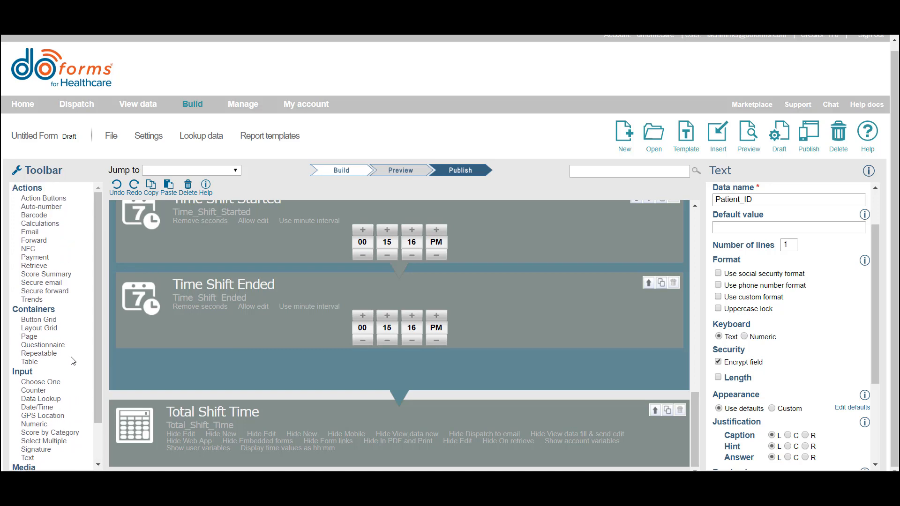
pyautogui.moveTo(29, 339); pyautogui.dragTo(260, 452)
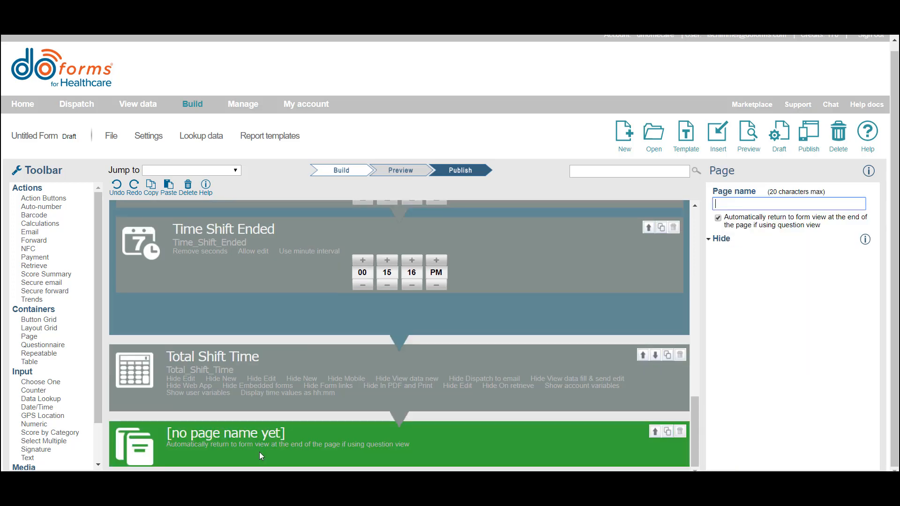
pyautogui.write('C')
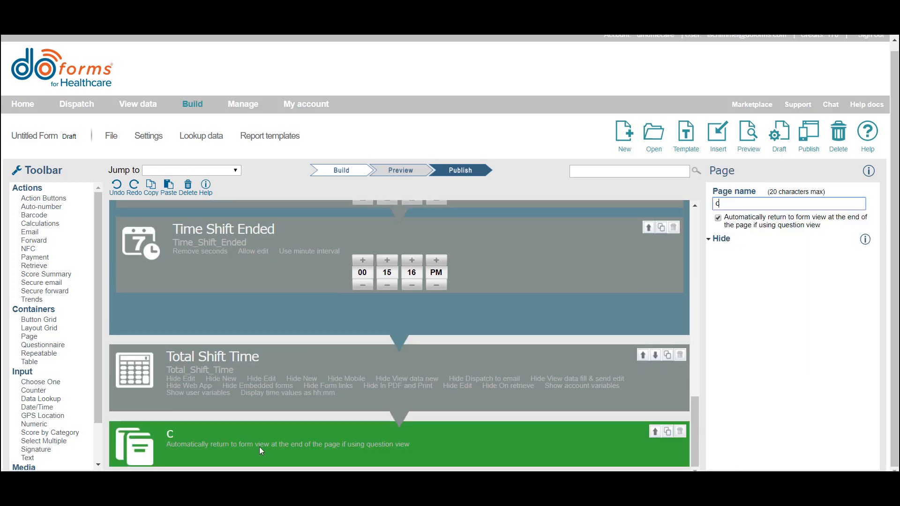
pyautogui.write('hecklist')
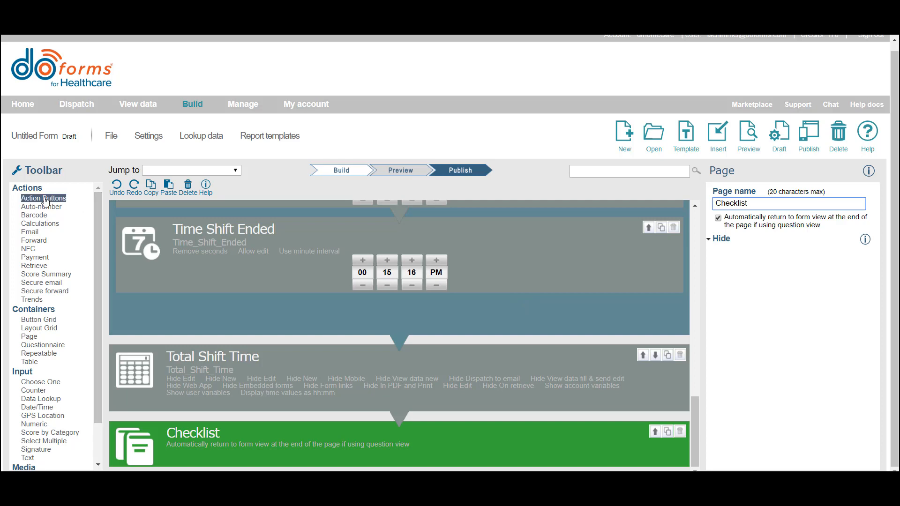
# - Add an action button between Total Shift Time and the Checklist page, with the text "NEXT" and data name Next_Page_2
pyautogui.moveTo(43, 198); pyautogui.dragTo(283, 400)
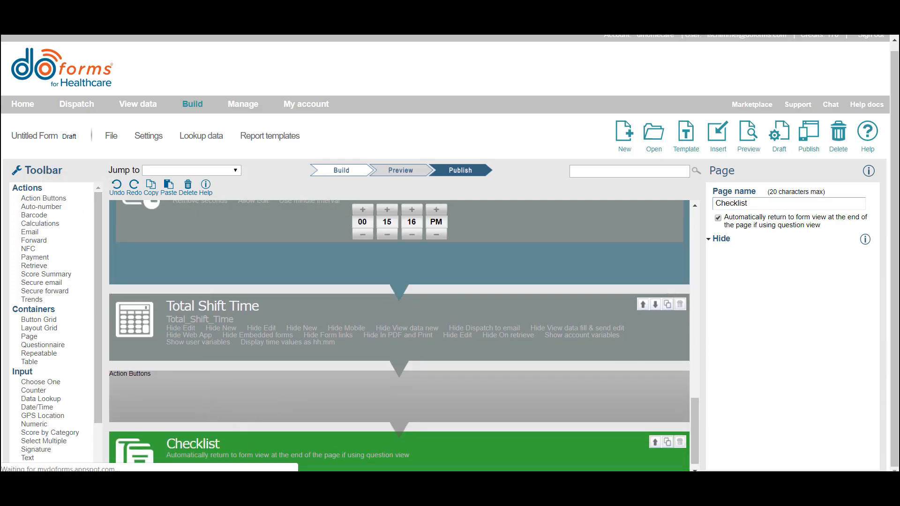
pyautogui.click(749, 255)
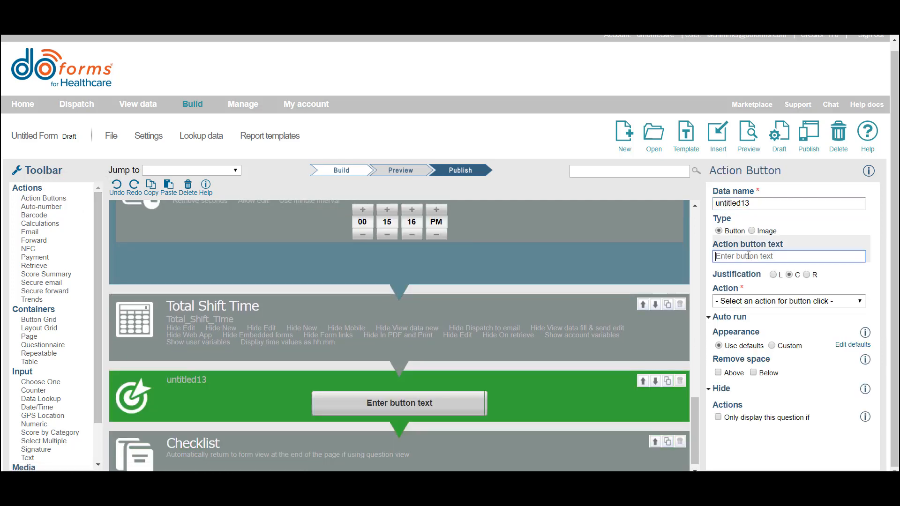
pyautogui.write('N')
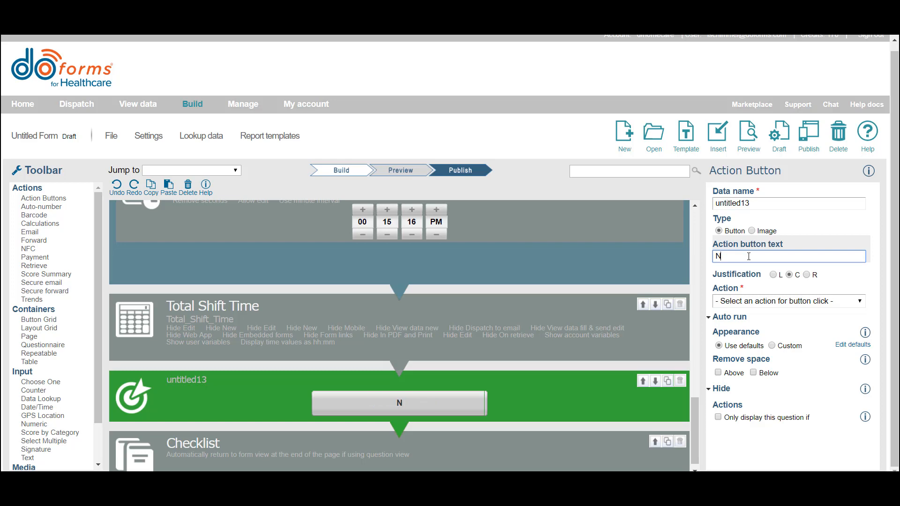
pyautogui.write('EXT')
pyautogui.moveTo(762, 201); pyautogui.dragTo(558, 218)
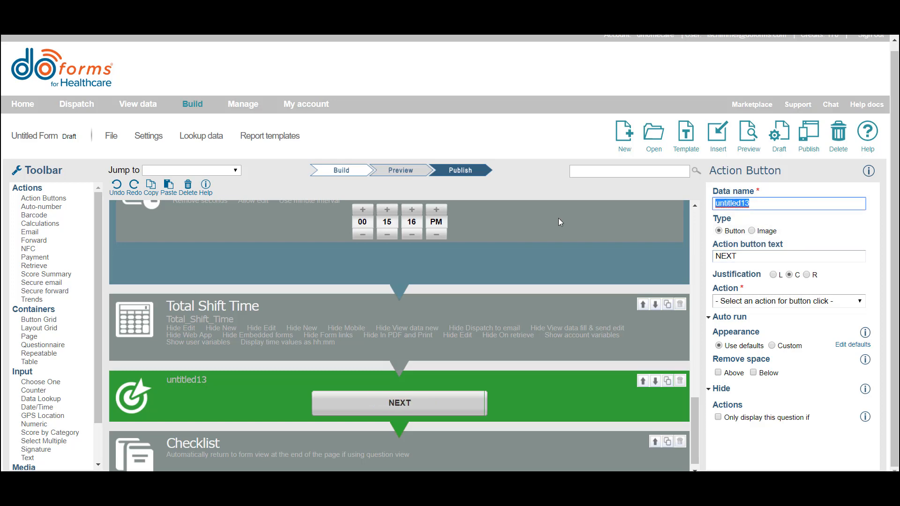
pyautogui.write('Next_P')
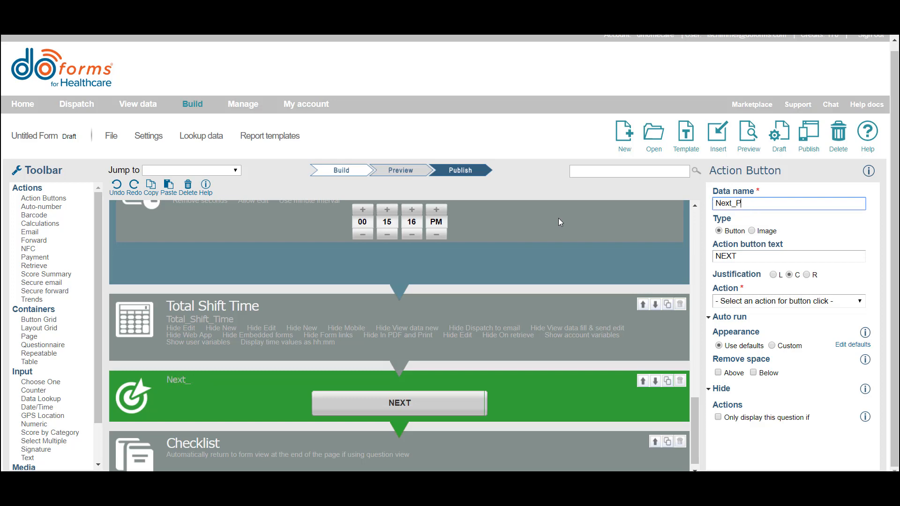
pyautogui.write('age_2')
# - Set the NEXT button's action to "Jump to page" with "1 (Checklist )" as the destination page
pyautogui.click(791, 302)
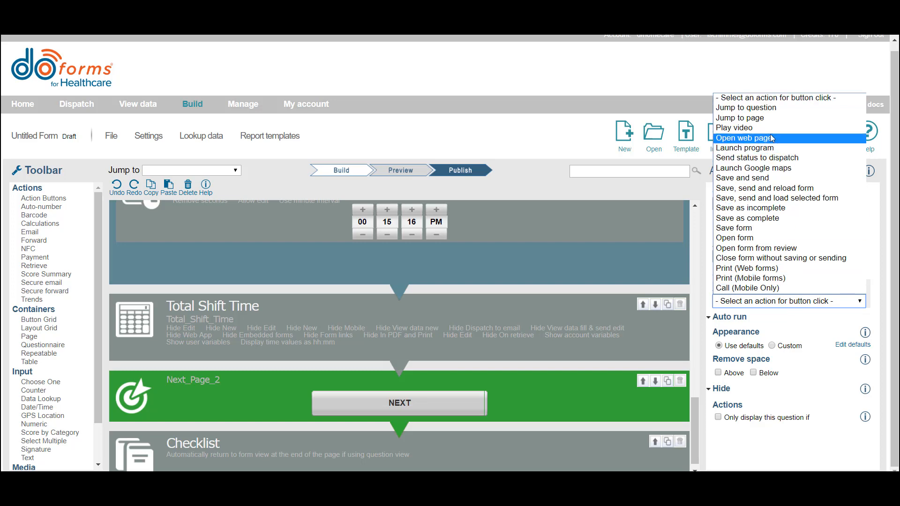
pyautogui.click(765, 118)
pyautogui.click(747, 333)
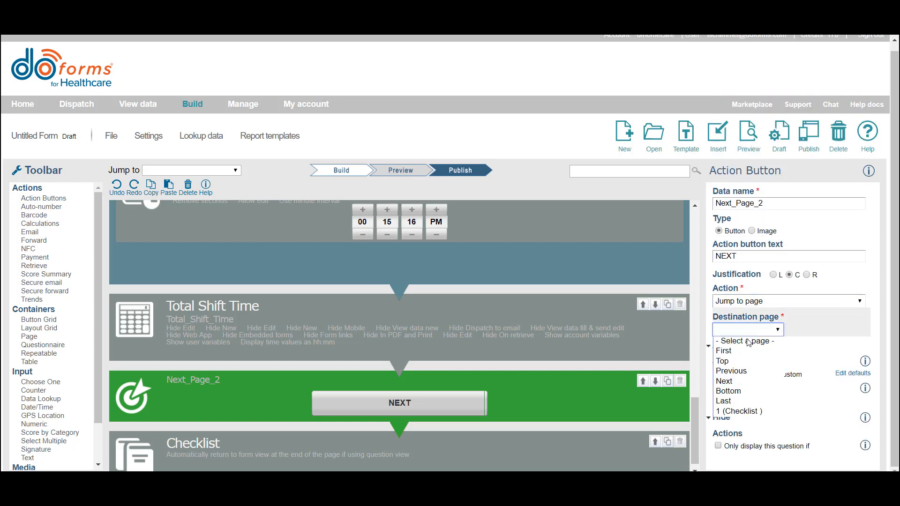
pyautogui.click(744, 412)
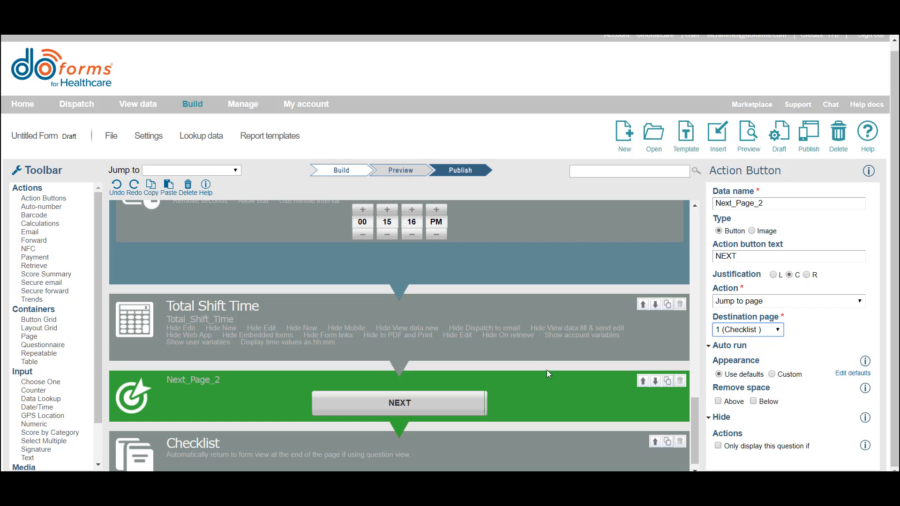
pyautogui.scroll(-1, 547, 370)
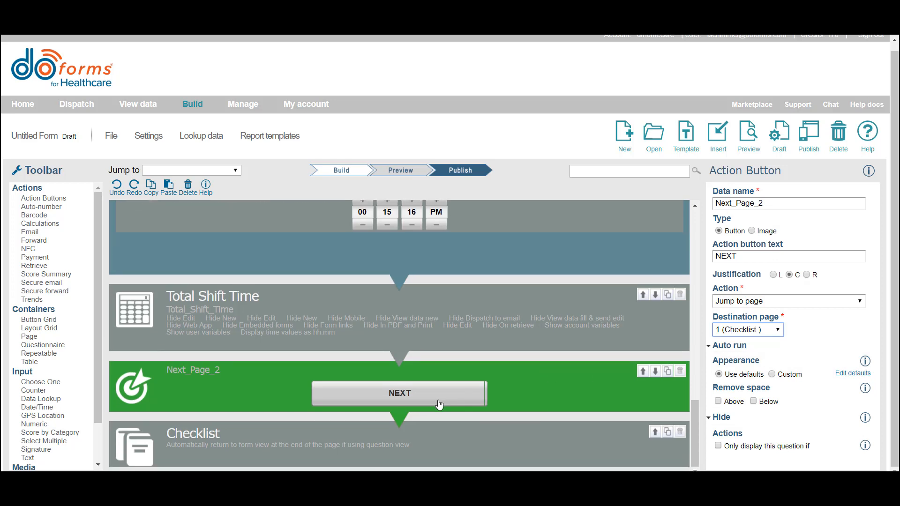
# - Add a label captioned "Personal Care" below the Checklist page, and duplicate it as a label captioned "Nutrition"
pyautogui.click(229, 436)
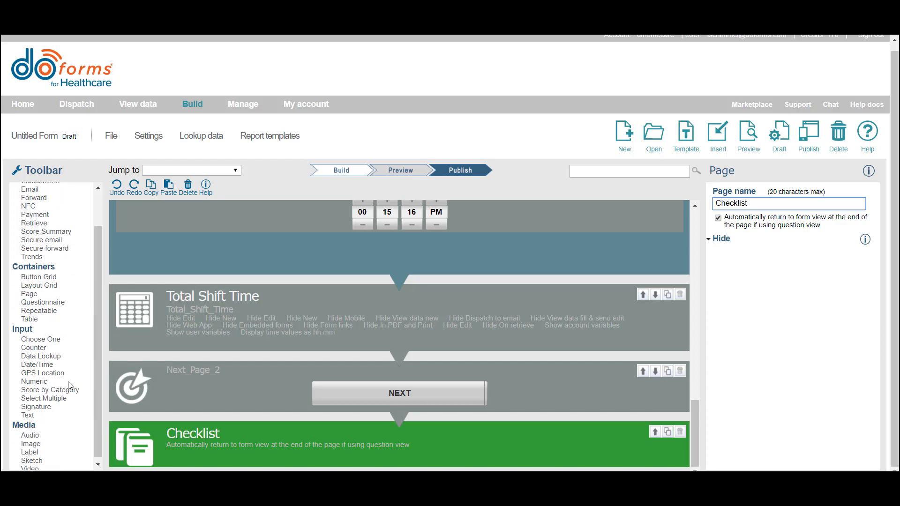
pyautogui.scroll(-2, 66, 394)
pyautogui.moveTo(29, 451); pyautogui.dragTo(196, 454)
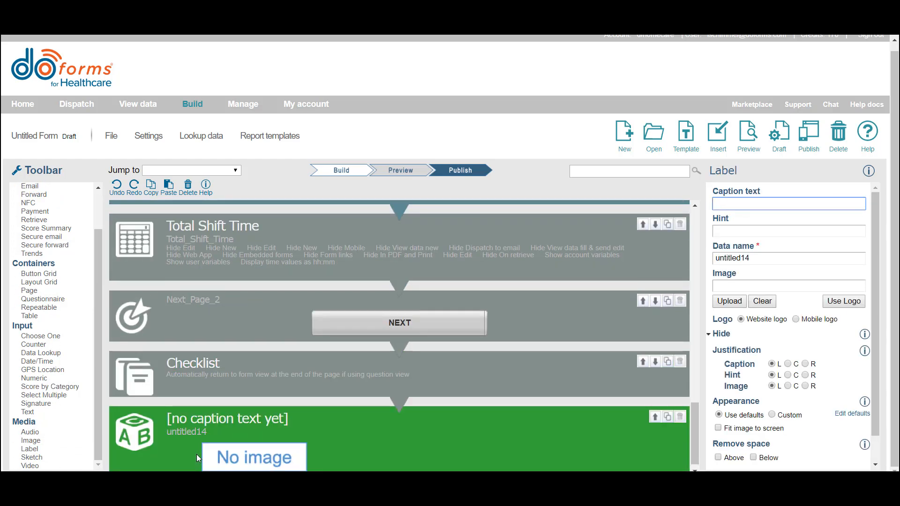
pyautogui.write('Personal Care')
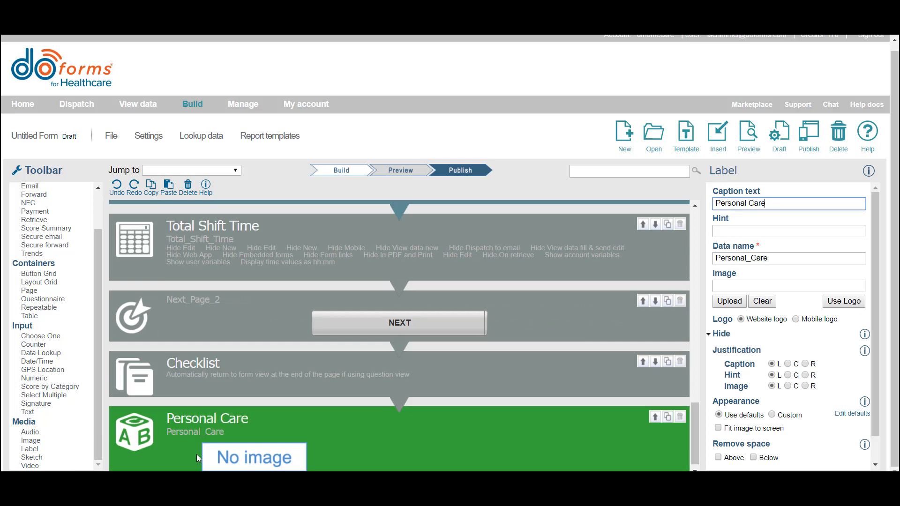
pyautogui.click(667, 418)
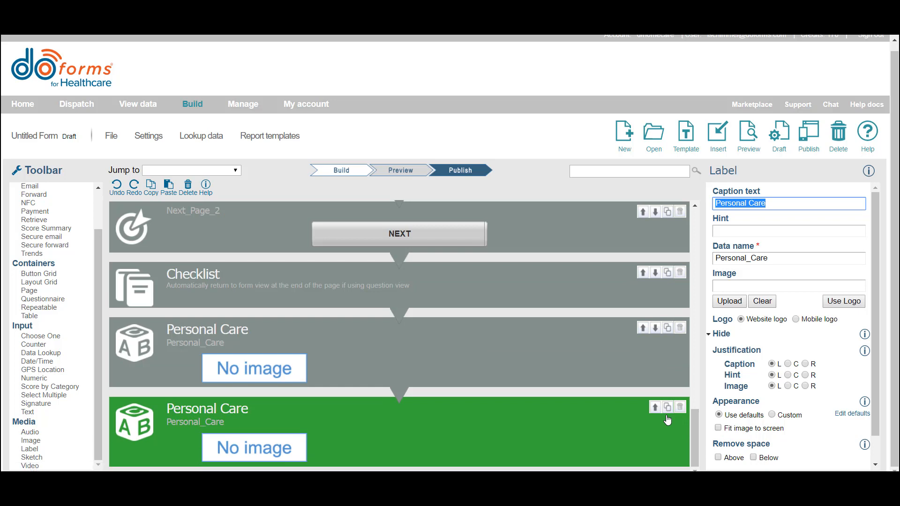
pyautogui.write('Nutrition')
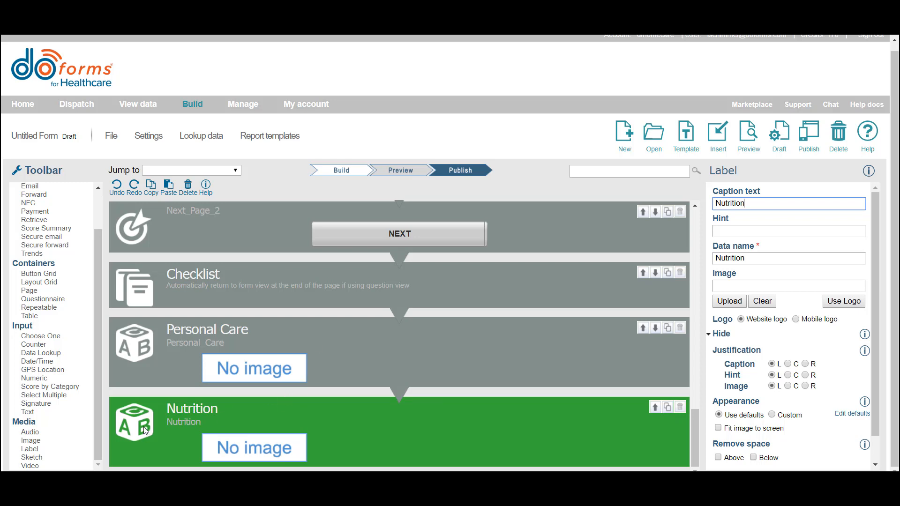
# - Insert a Select Multiple question below the Personal Care label, captioned "Personal Care Provided:" with the hint "(Please select all that apply)"
pyautogui.click(191, 374)
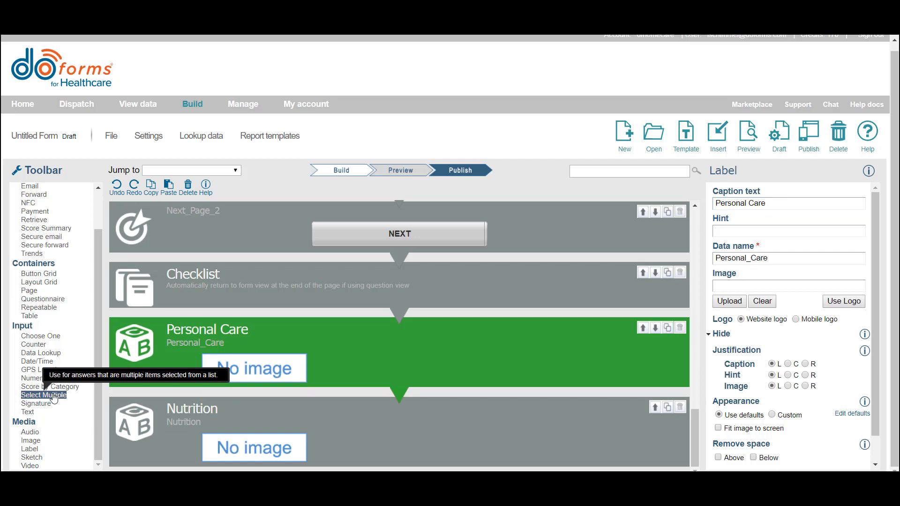
pyautogui.moveTo(53, 398); pyautogui.dragTo(155, 397)
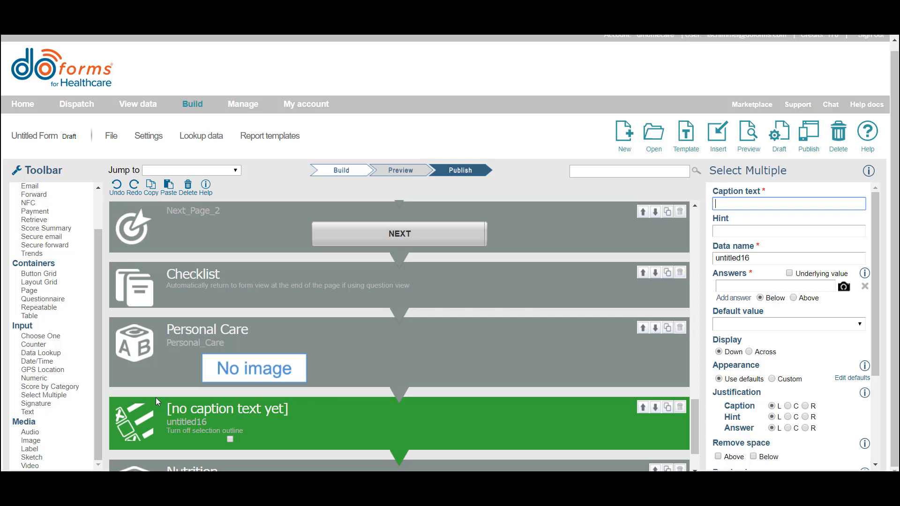
pyautogui.write('Perso')
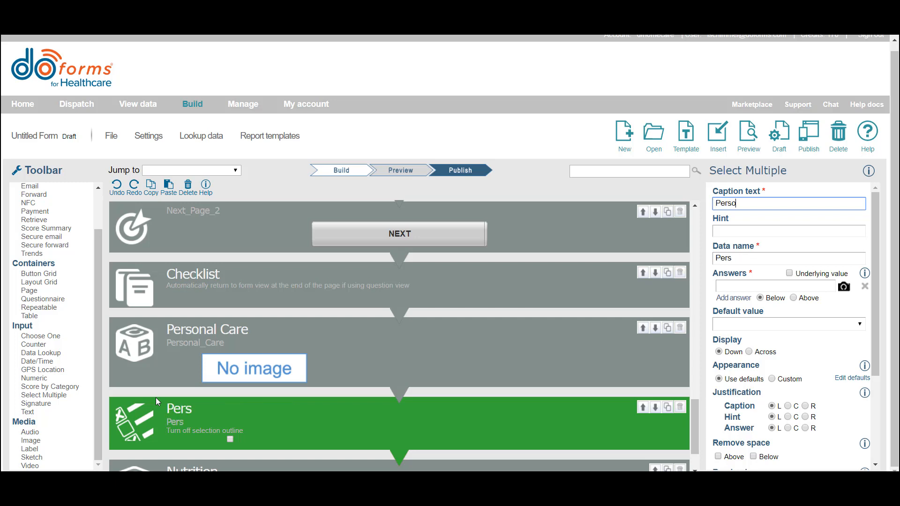
pyautogui.write('nal Care Provid')
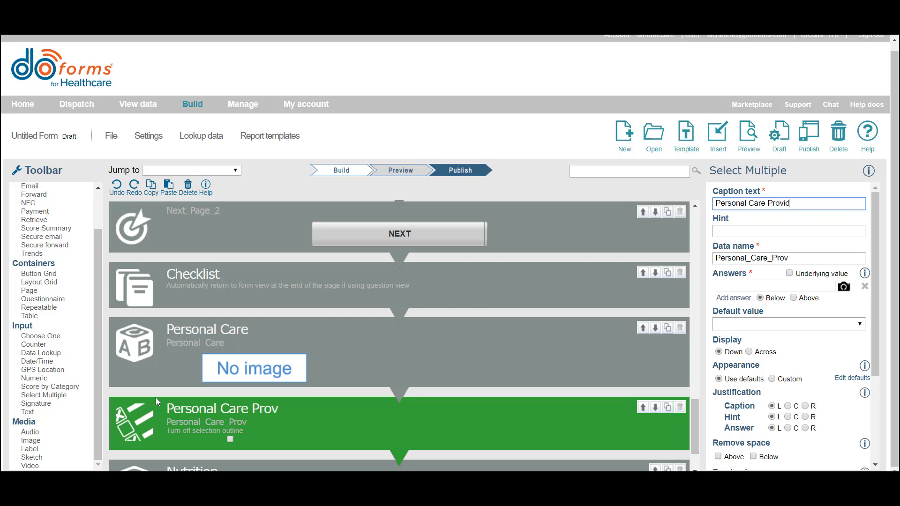
pyautogui.write('ed:')
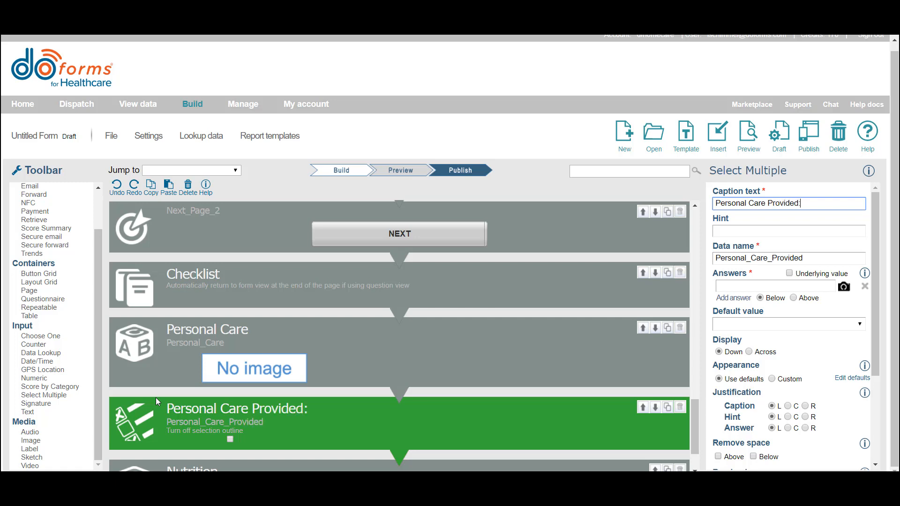
pyautogui.click(731, 229)
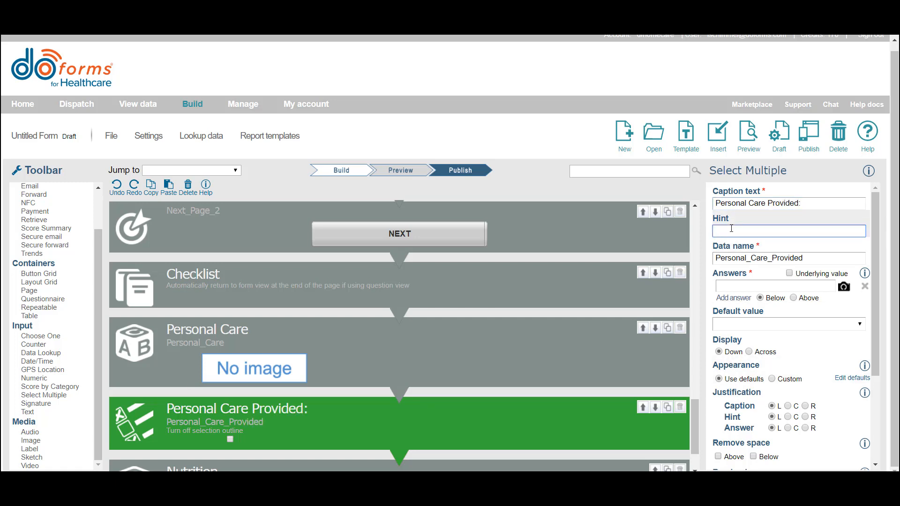
pyautogui.write('(Please select all t')
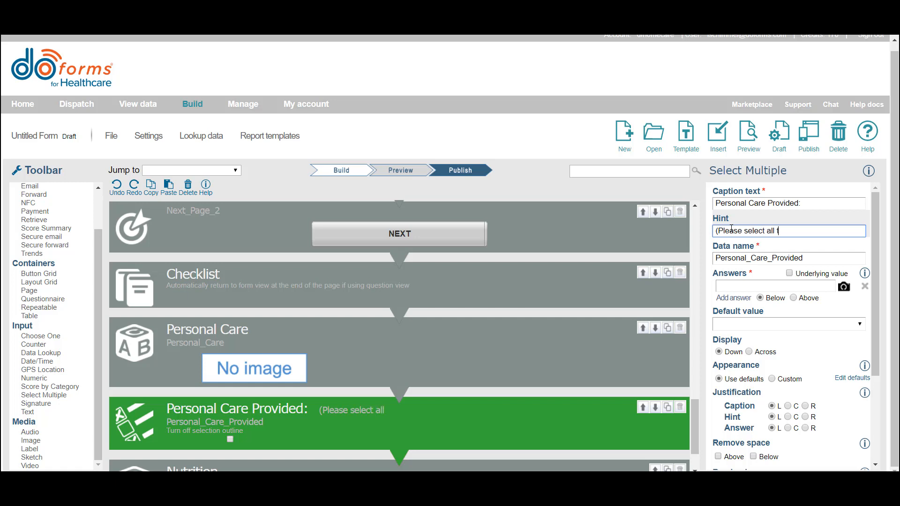
pyautogui.write('hat apply)')
# - Enter the question's answers: Assist w/ Bathing/Tub/Shower, Hair Care/Shampoo, Shave, Oral Hygiene and Assist with Dressing
pyautogui.click(734, 289)
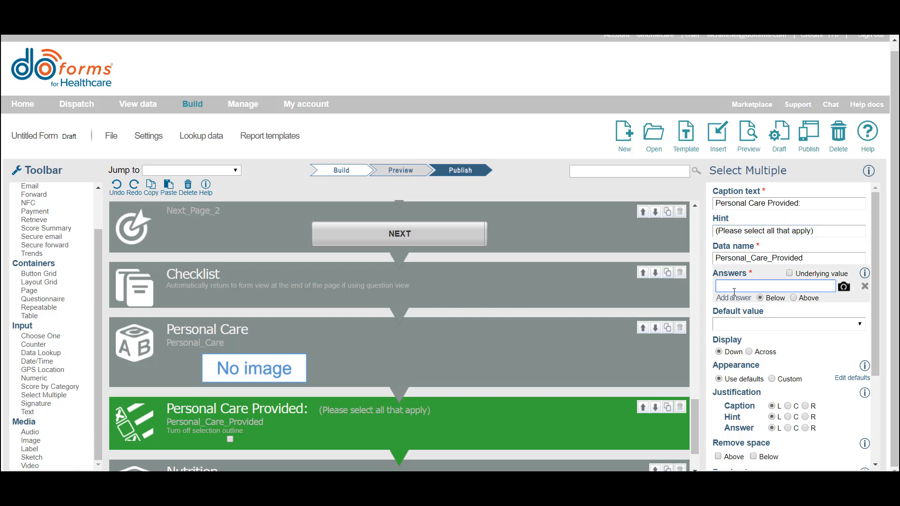
pyautogui.write('Assist w/ Bathing/Tub/Shower')
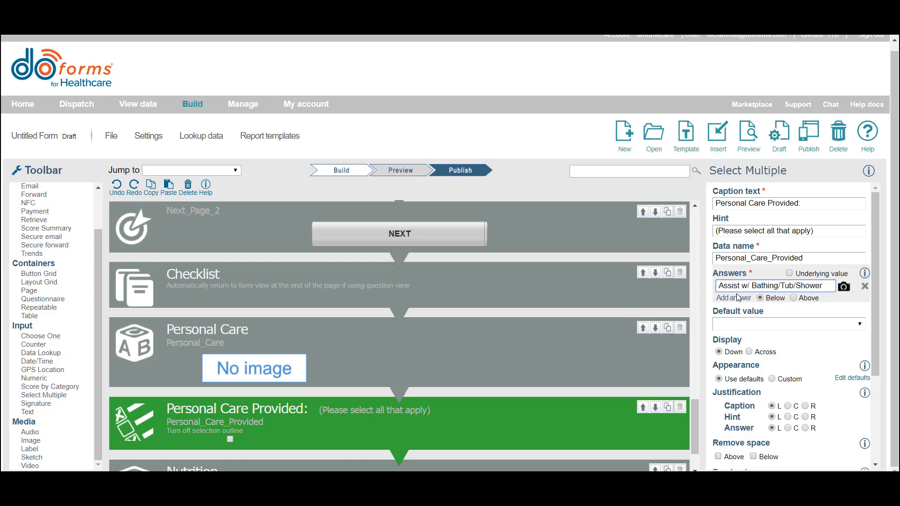
pyautogui.click(735, 300)
pyautogui.write('H')
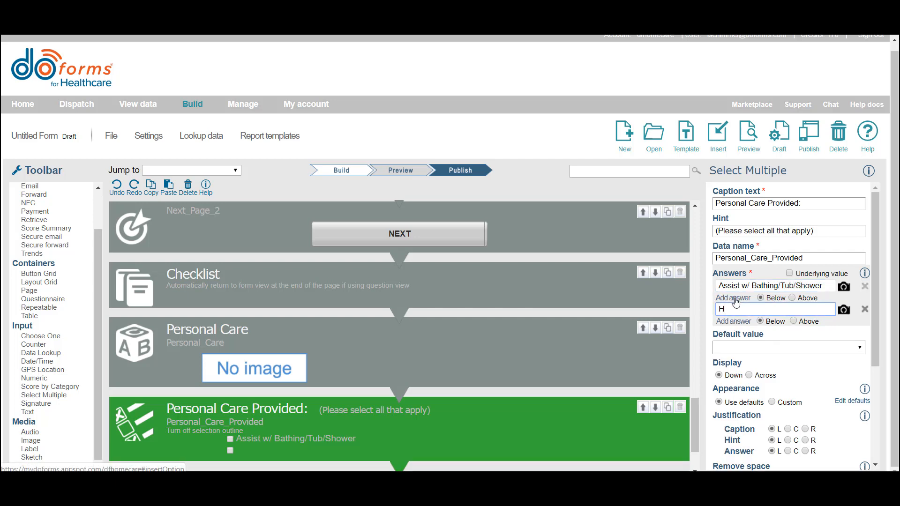
pyautogui.write('air Care/Shampoo')
pyautogui.click(735, 323)
pyautogui.write('Shave')
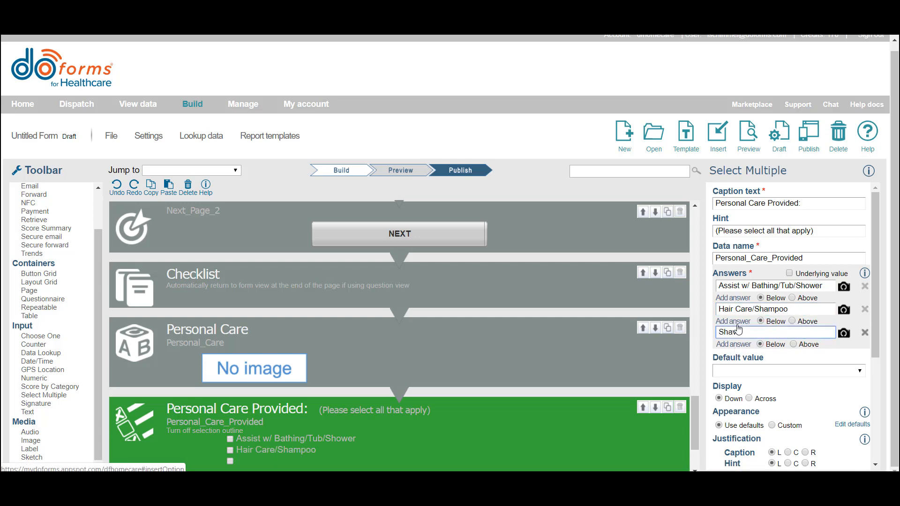
pyautogui.click(732, 346)
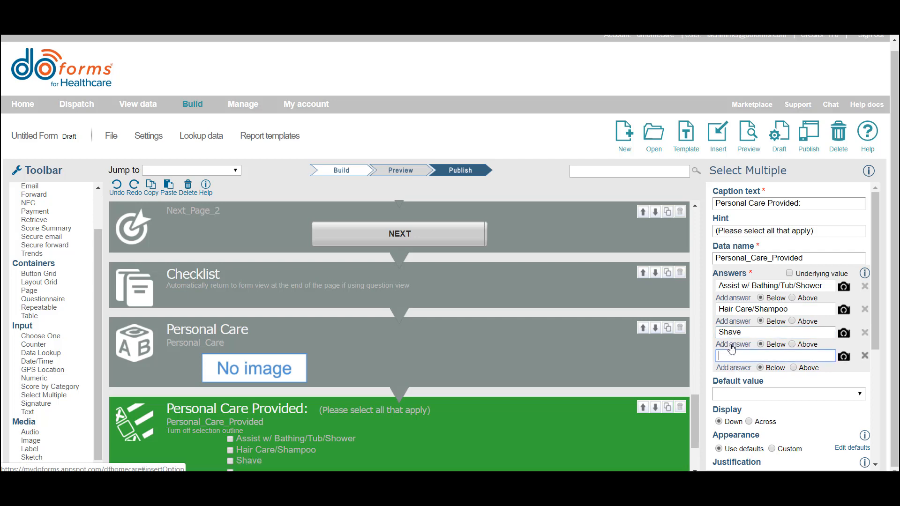
pyautogui.write('Oral Hygiene')
pyautogui.click(733, 368)
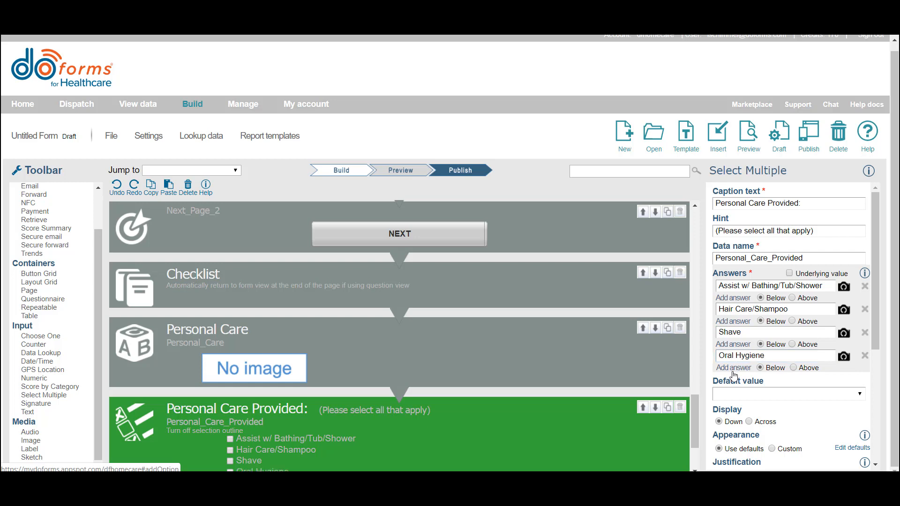
pyautogui.write('Assist with Dressing')
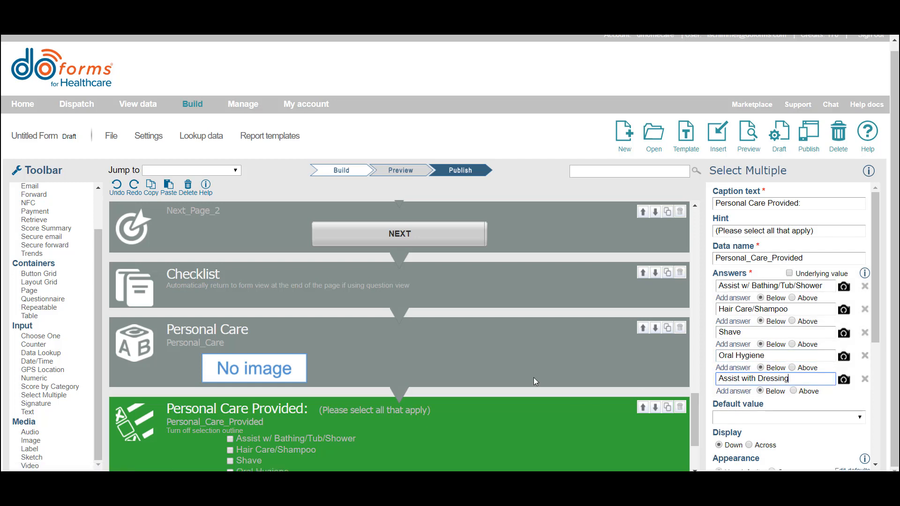
pyautogui.scroll(-2, 533, 387)
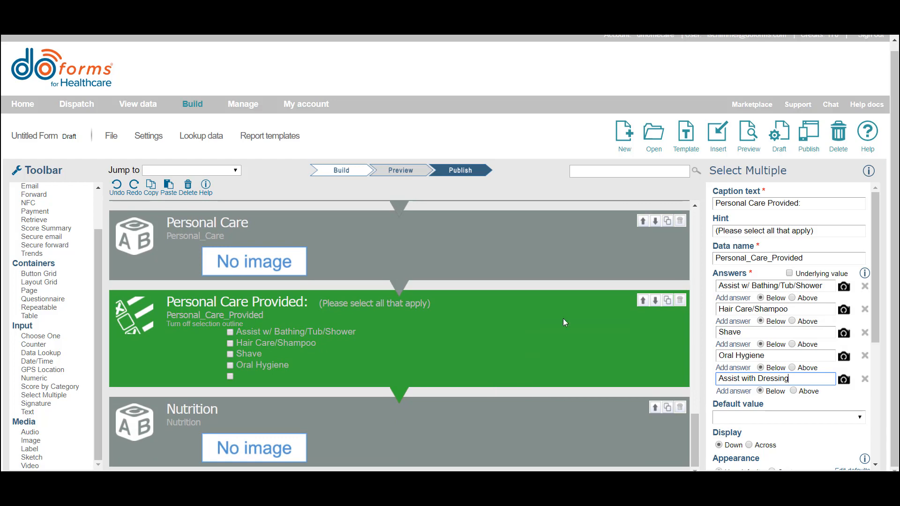
pyautogui.click(545, 404)
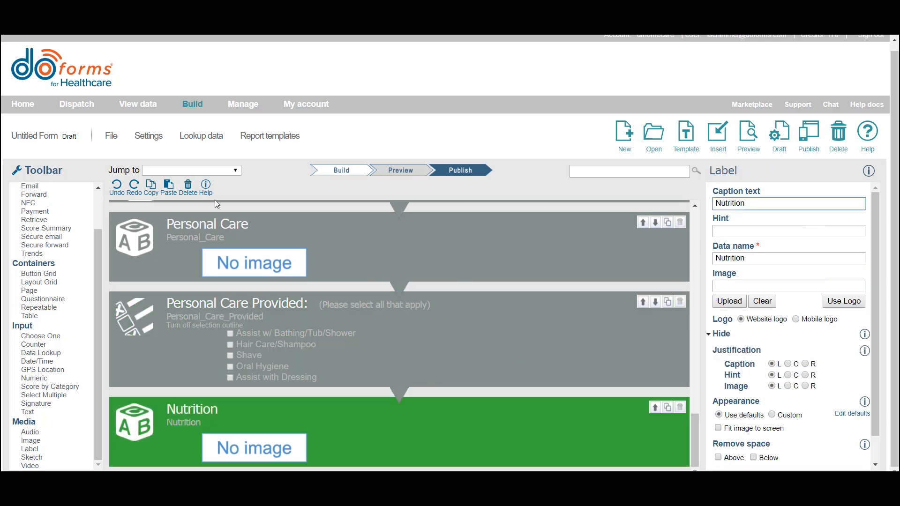
# - Preview the form, test the NEXT button and the bathing, Shave and Oral Hygiene answers on the Checklist page, and close the preview
pyautogui.click(748, 136)
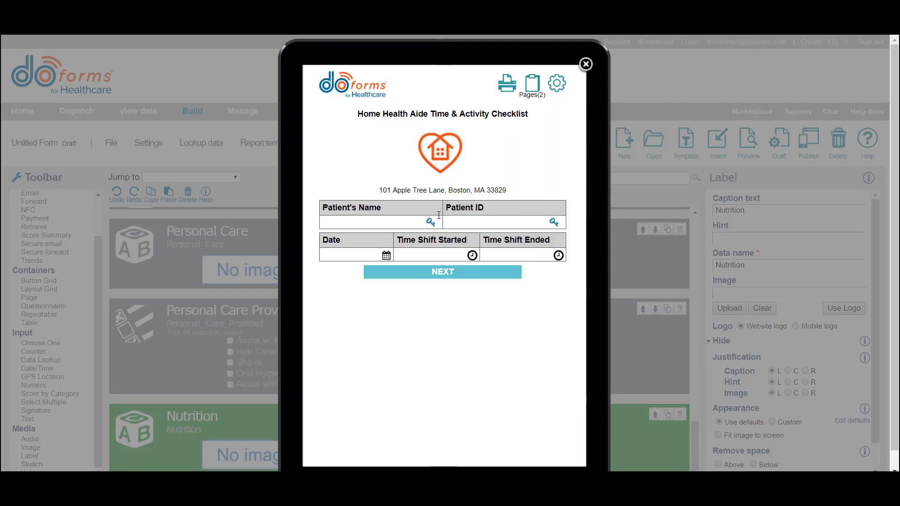
pyautogui.click(443, 276)
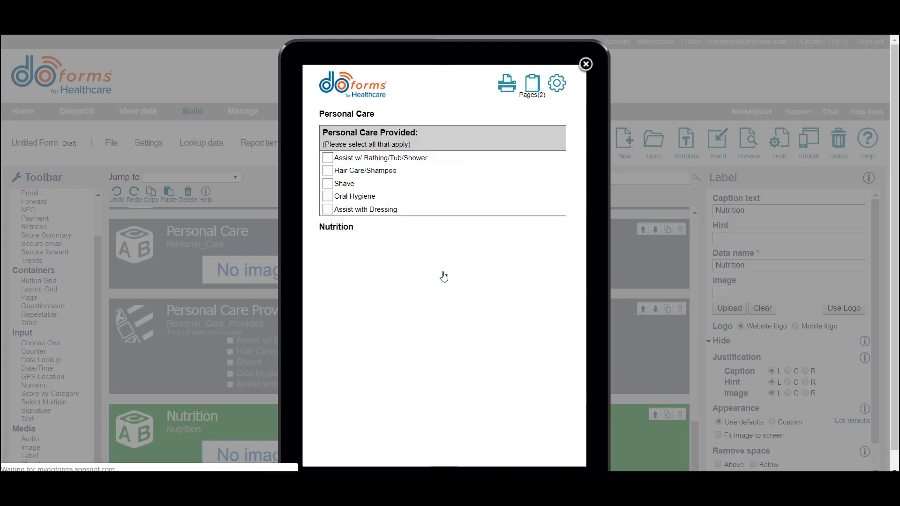
pyautogui.click(328, 158)
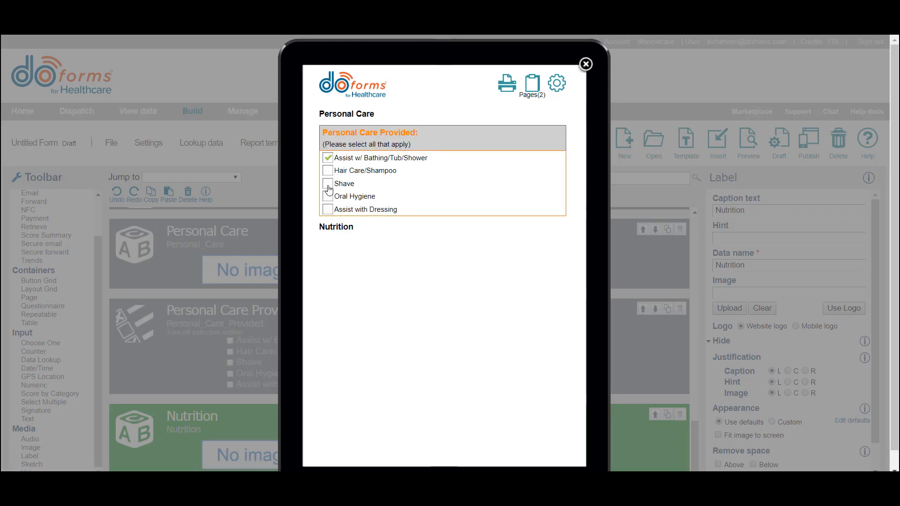
pyautogui.click(328, 184)
pyautogui.click(327, 196)
pyautogui.click(586, 64)
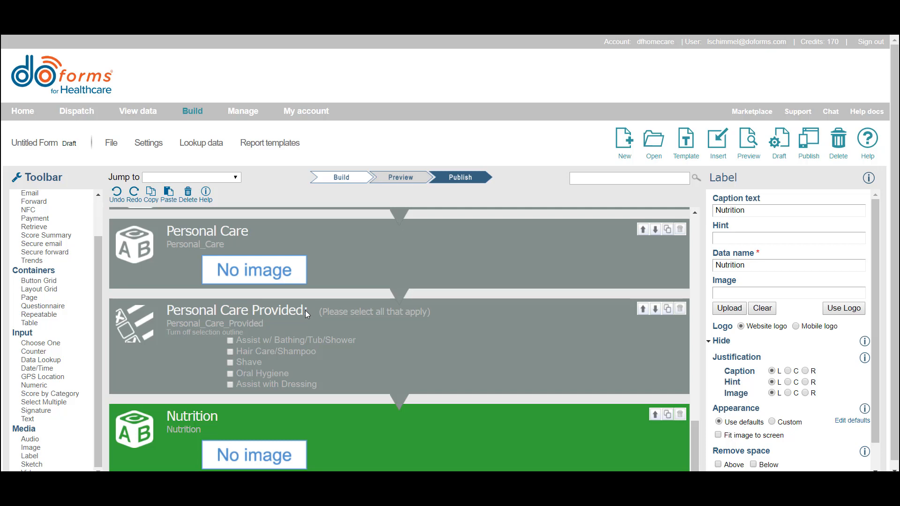
pyautogui.scroll(2, 36, 281)
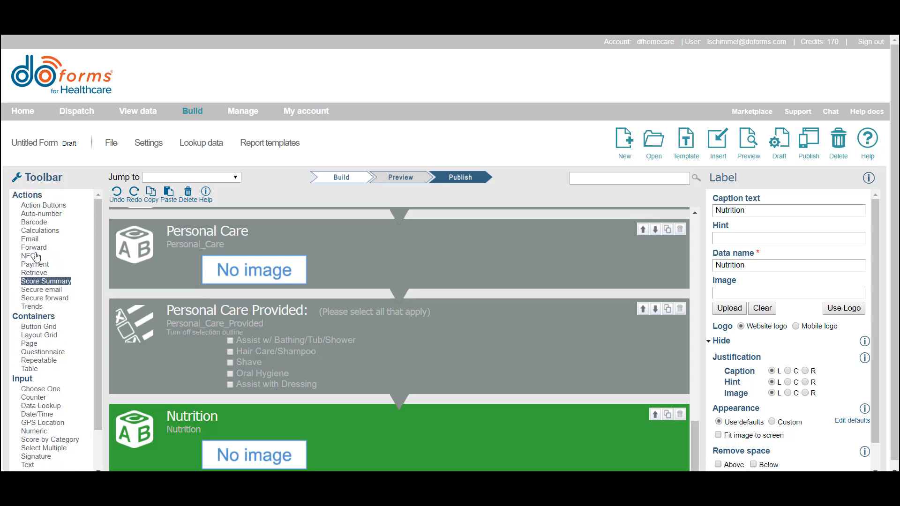
# - Insert a Calculations field below the Personal Care label, captioned "Patient Name" with the data name Patient_Name_Calc
pyautogui.moveTo(40, 231); pyautogui.dragTo(145, 310)
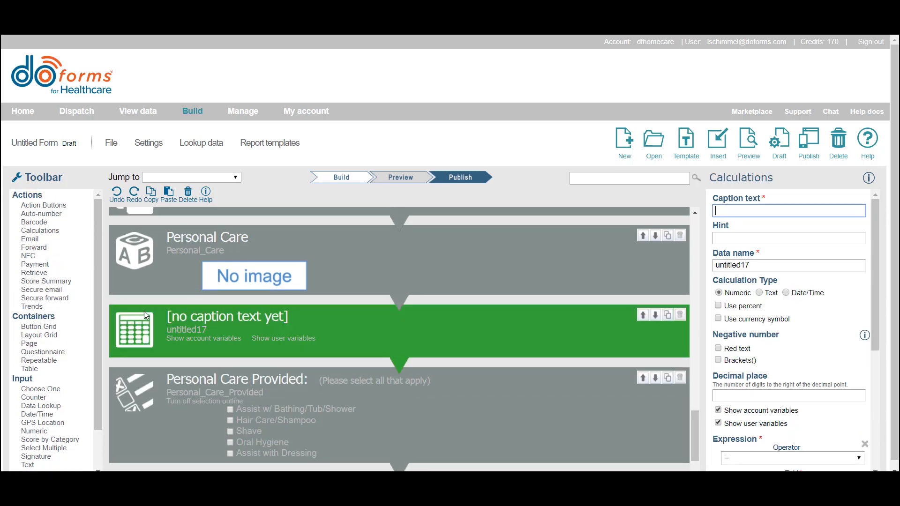
pyautogui.write('Patient Name')
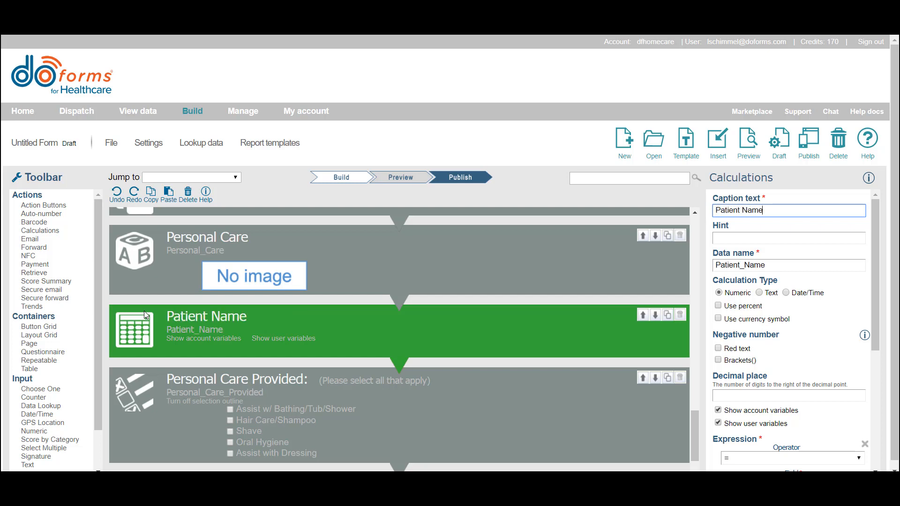
pyautogui.click(802, 266)
pyautogui.write('_Ca')
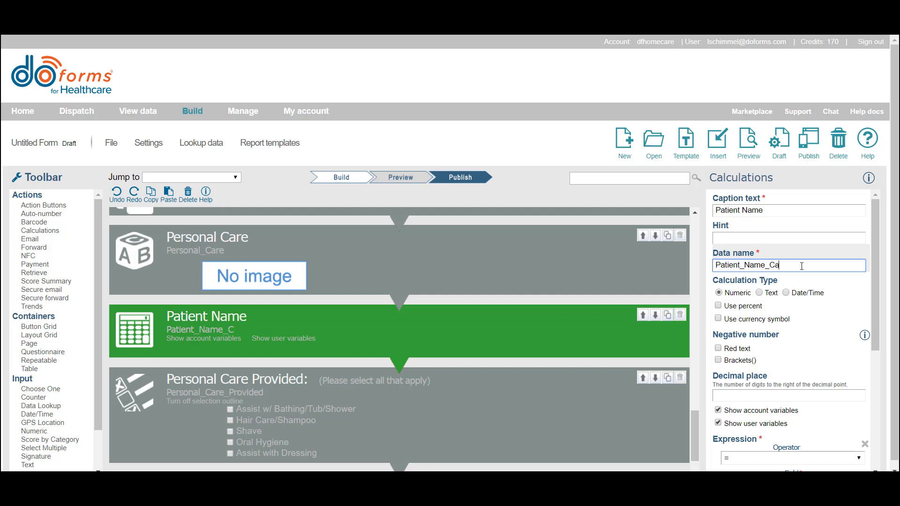
pyautogui.write('lc')
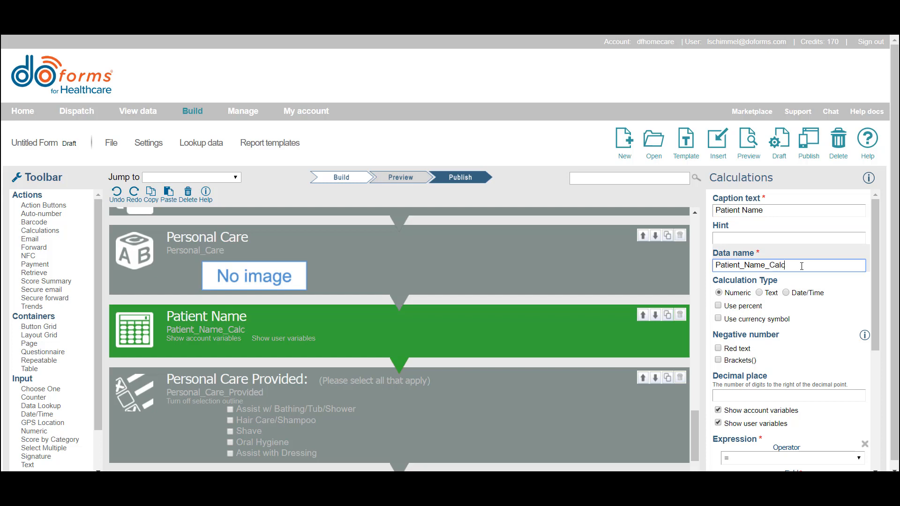
# - Make the Patient Name calculation a Text type and set its expression equal to the Patient_s_Name field
pyautogui.click(759, 293)
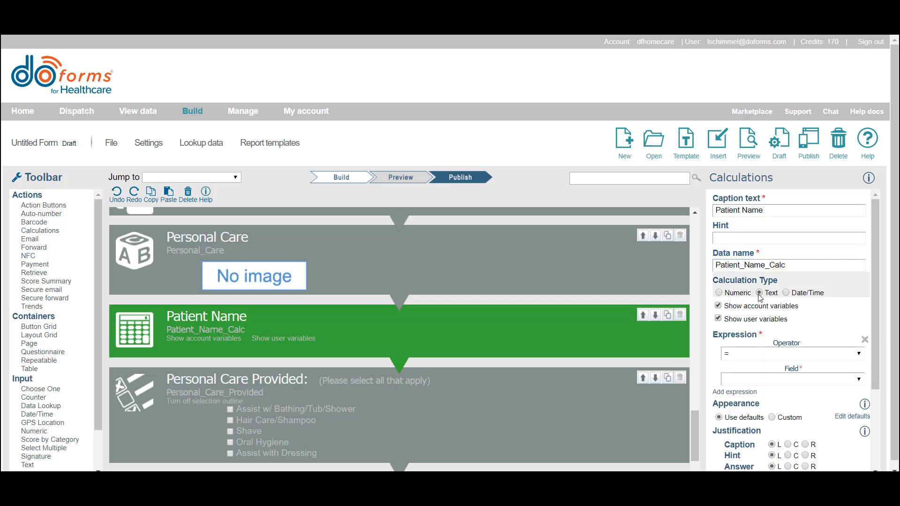
pyautogui.click(742, 381)
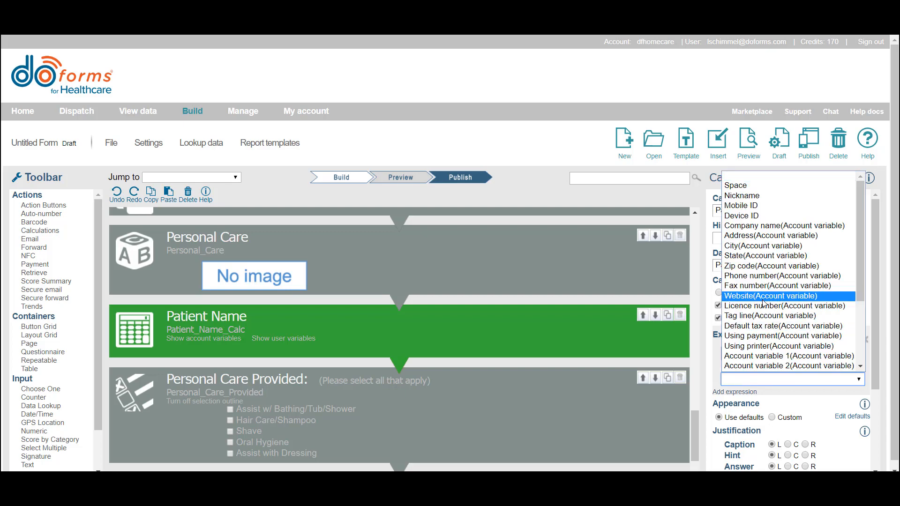
pyautogui.scroll(-3, 765, 307)
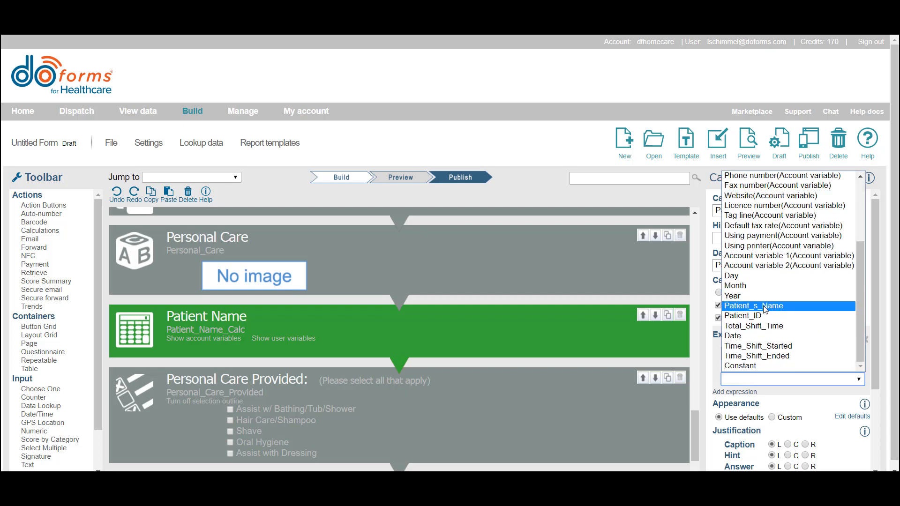
pyautogui.click(765, 307)
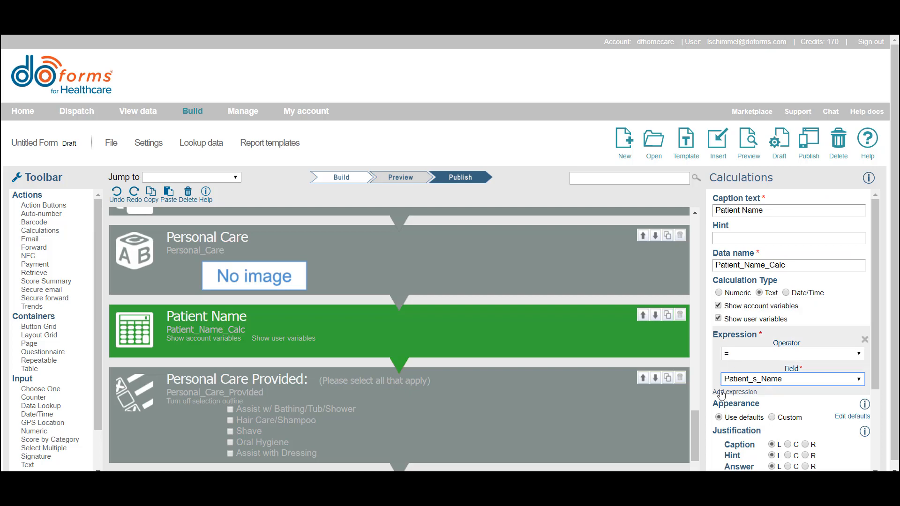
# - Preview the form, enter a sample patient name, check the calculated Patient Name on the Checklist page, and close the preview
pyautogui.click(758, 151)
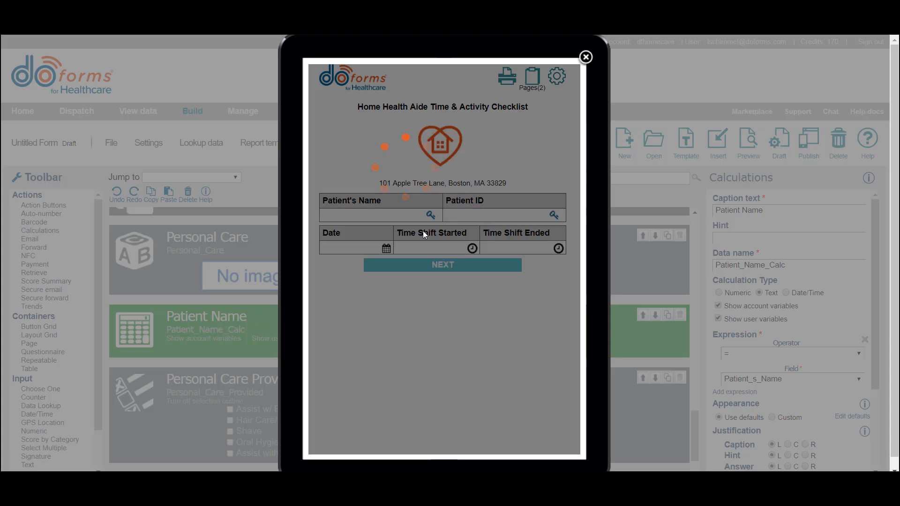
pyautogui.click(407, 216)
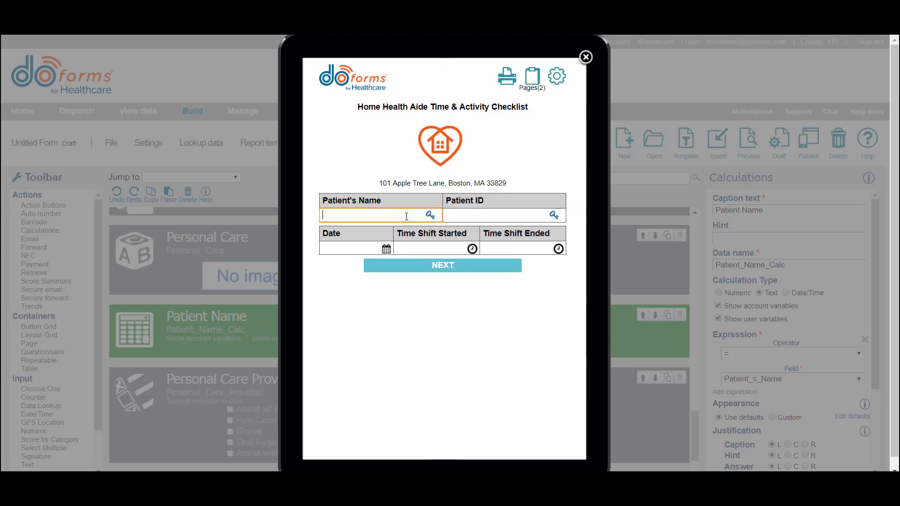
pyautogui.write('Sarah Applebee')
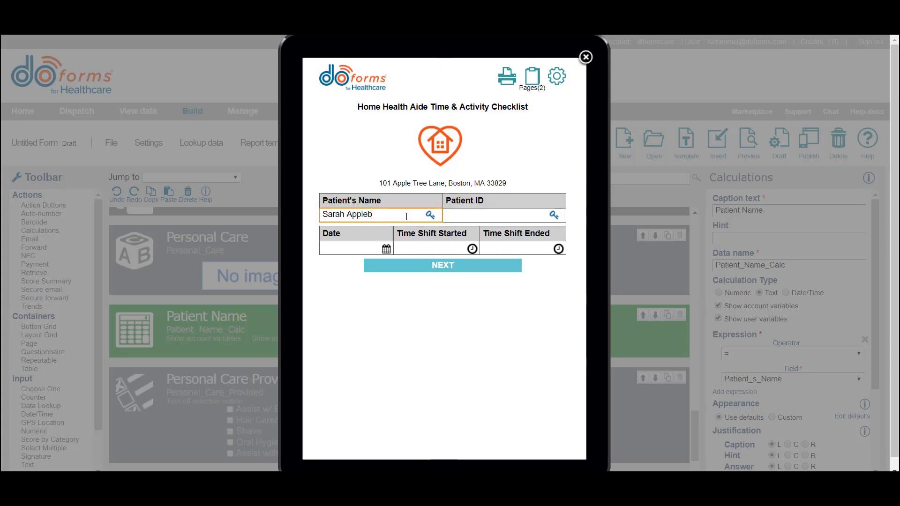
pyautogui.click(441, 266)
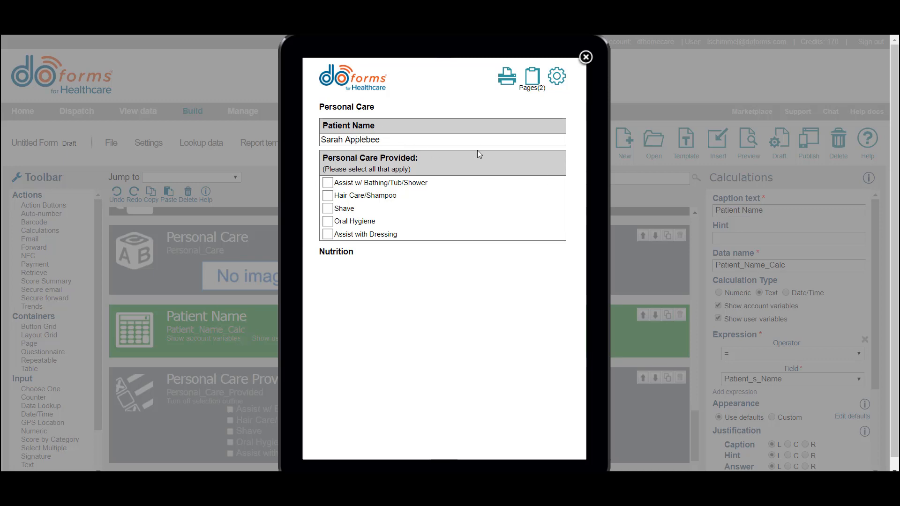
pyautogui.click(585, 58)
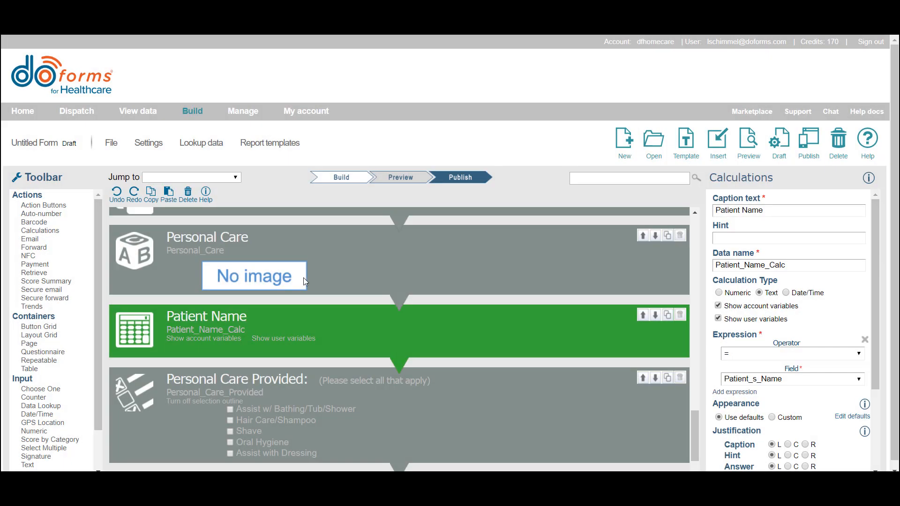
# - Insert a Select Multiple question below the Nutrition label, captioned "Nutrition Care Provided:" with the hint "(Please select all that apply)"
pyautogui.scroll(-2, 375, 396)
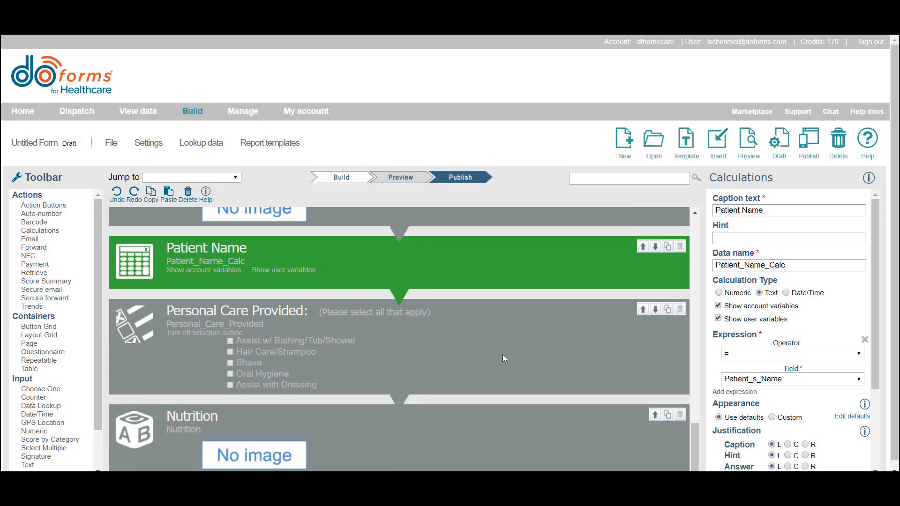
pyautogui.click(503, 355)
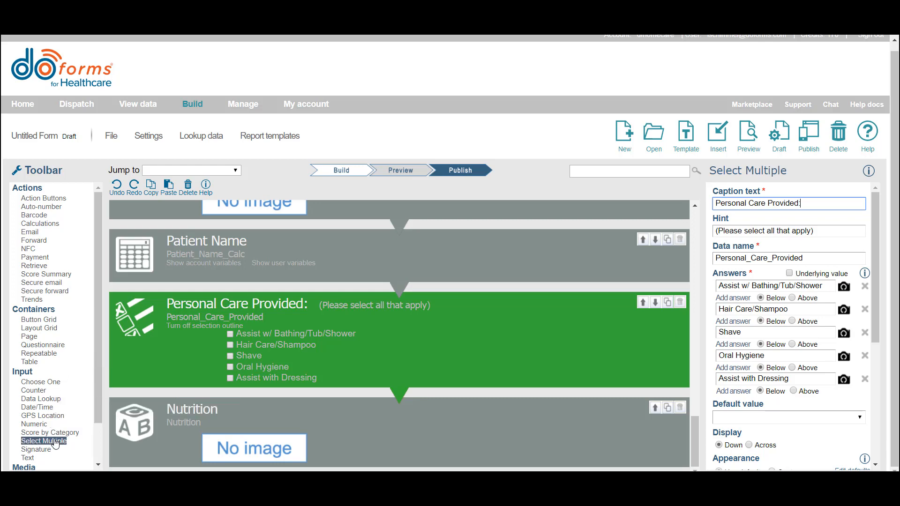
pyautogui.moveTo(55, 444); pyautogui.dragTo(233, 451)
pyautogui.write('Nutritio')
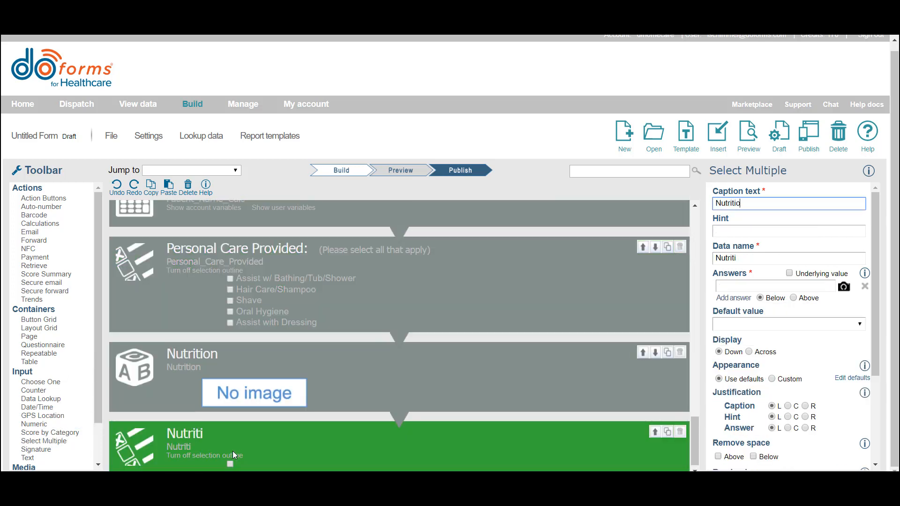
pyautogui.write('n Care Provided:')
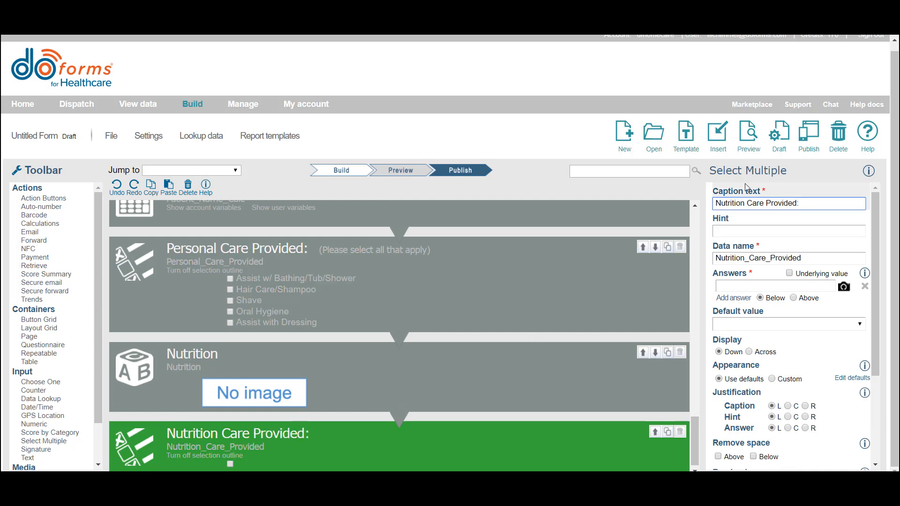
pyautogui.click(755, 232)
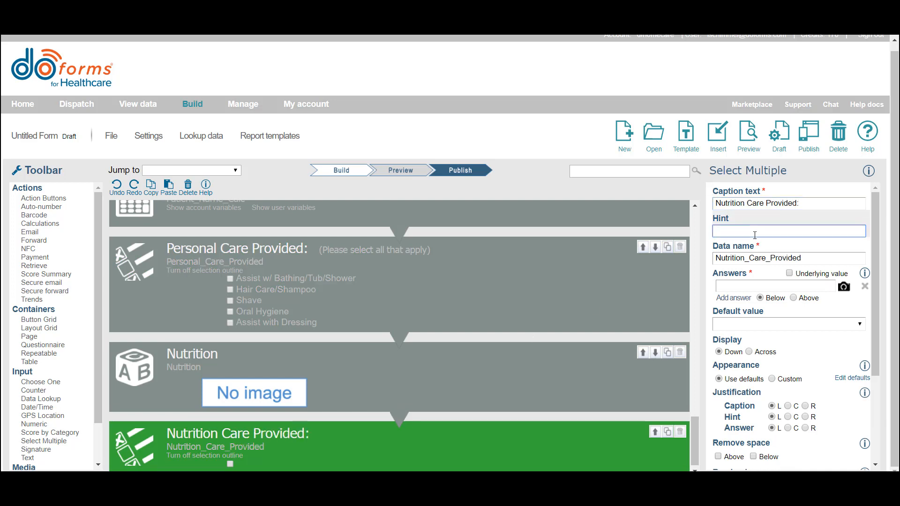
pyautogui.write('(Please sellect al')
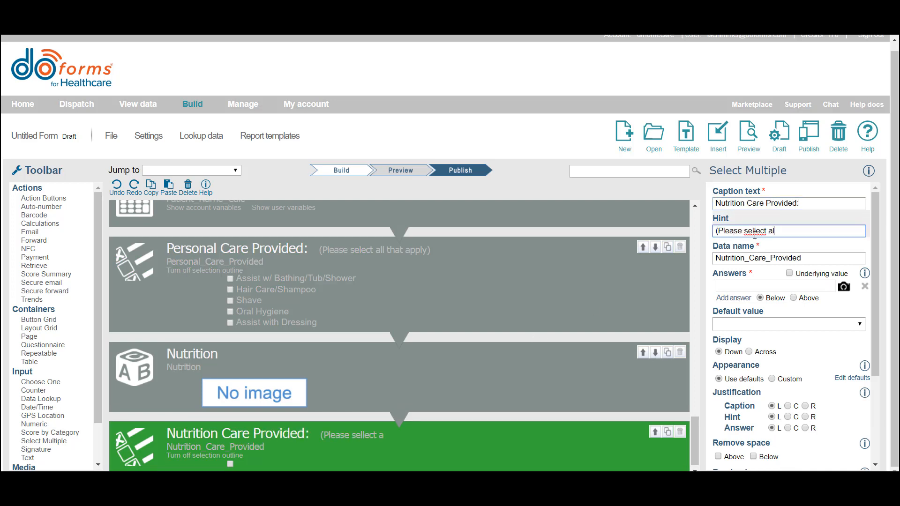
pyautogui.write('l')
pyautogui.press('BackSpace')
pyautogui.press('BackSpace')
pyautogui.press('BackSpace')
pyautogui.press('BackSpace')
pyautogui.press('BackSpace')
pyautogui.press('BackSpace')
pyautogui.press('BackSpace')
pyautogui.press('BackSpace')
pyautogui.press('BackSpace')
pyautogui.write('ect allthat')
pyautogui.press('BackSpace')
pyautogui.press('BackSpace')
pyautogui.press('BackSpace')
pyautogui.press('BackSpace')
pyautogui.write('that apply)')
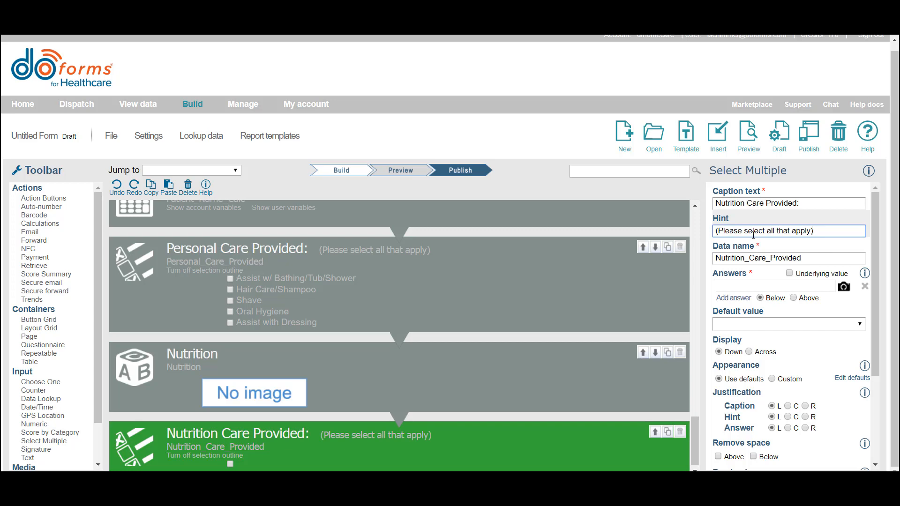
# - Enter the nutrition question's answers: Meal Preparation, Assist w/ Feeding, Encourage Fluid Intake and Record Diet Intake
pyautogui.click(731, 284)
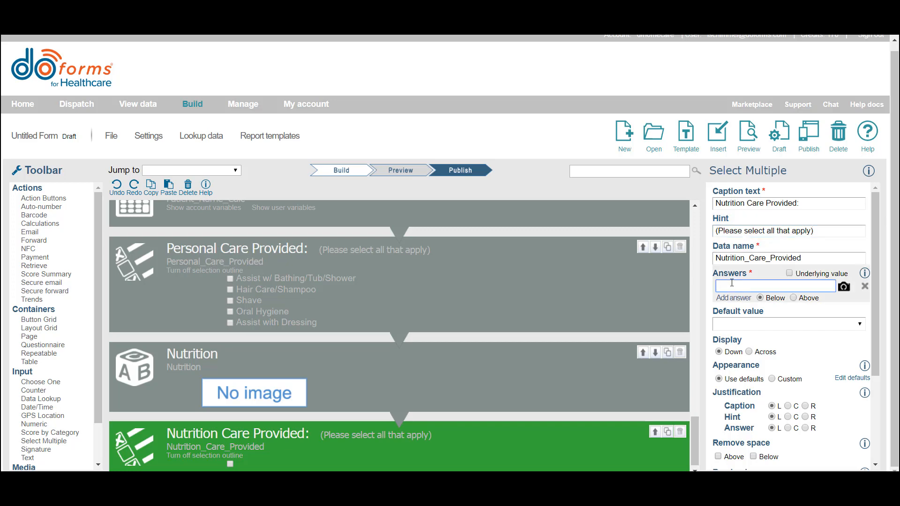
pyautogui.write('Meal Preparation')
pyautogui.click(734, 299)
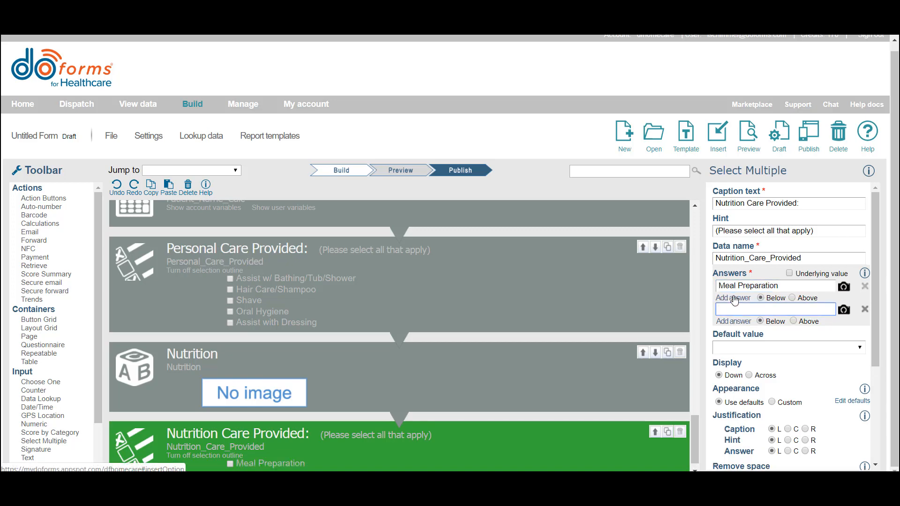
pyautogui.write('Assist w/ Feeding')
pyautogui.click(736, 322)
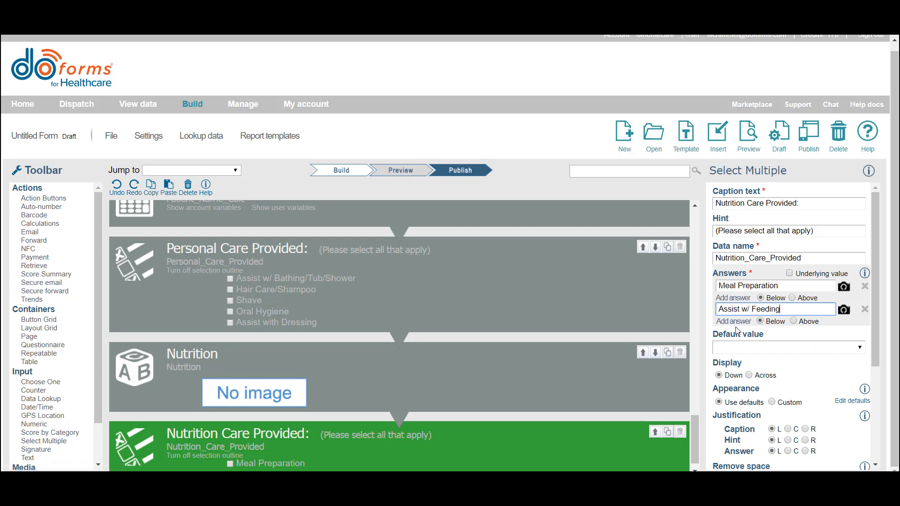
pyautogui.write('Encoura')
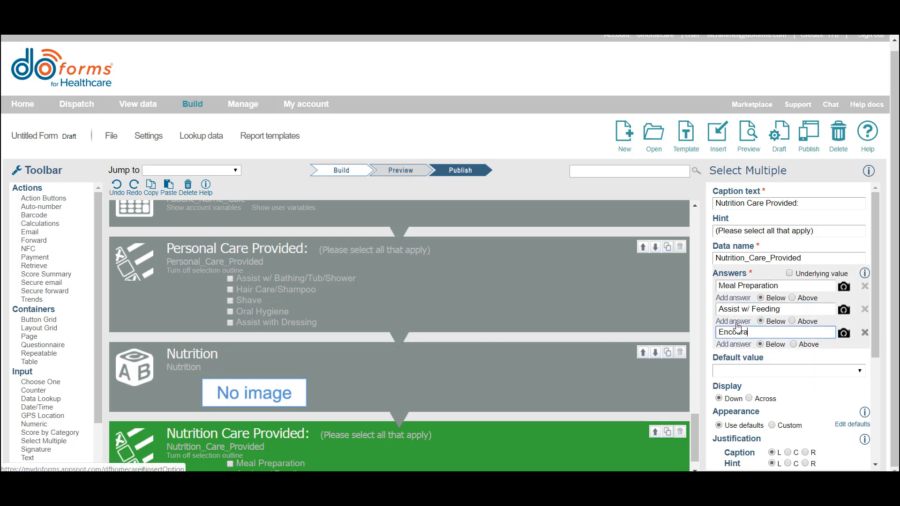
pyautogui.write('ge Fluid Intake')
pyautogui.click(734, 345)
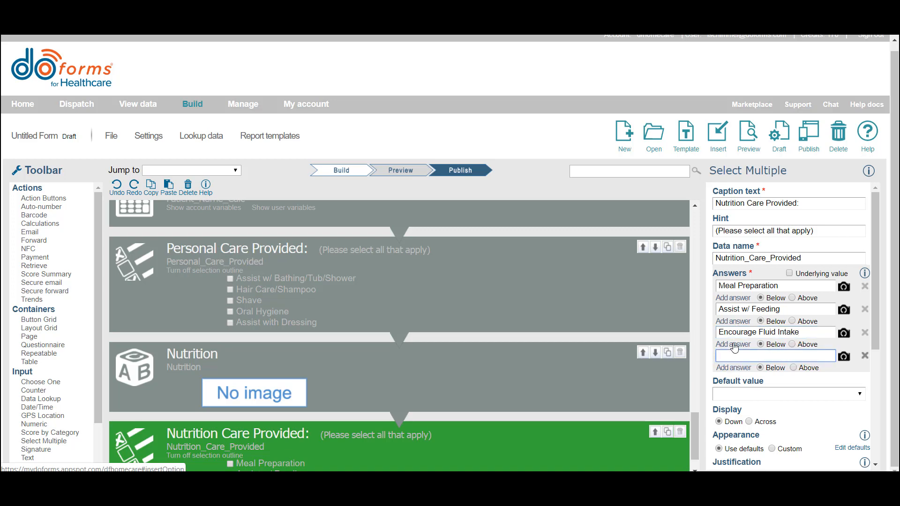
pyautogui.write('Record Diet Intake')
pyautogui.scroll(-4, 862, 337)
pyautogui.scroll(-1, 510, 426)
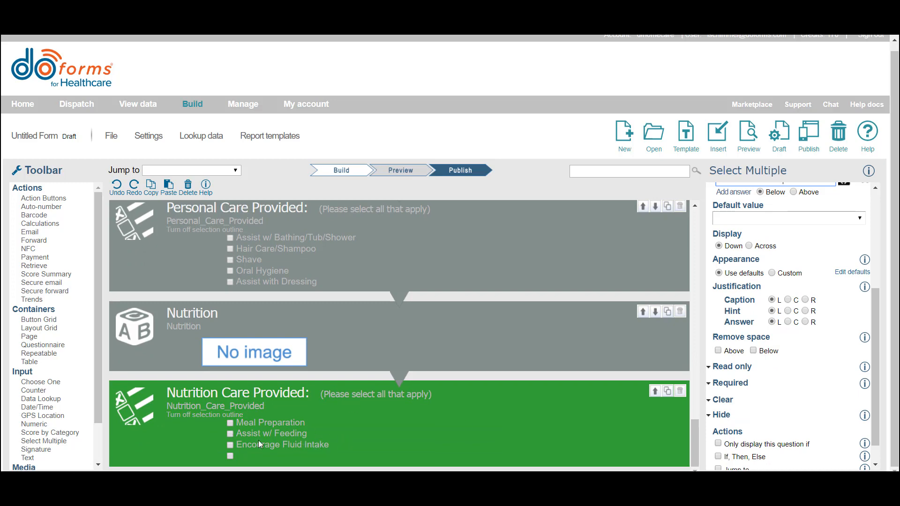
pyautogui.click(381, 321)
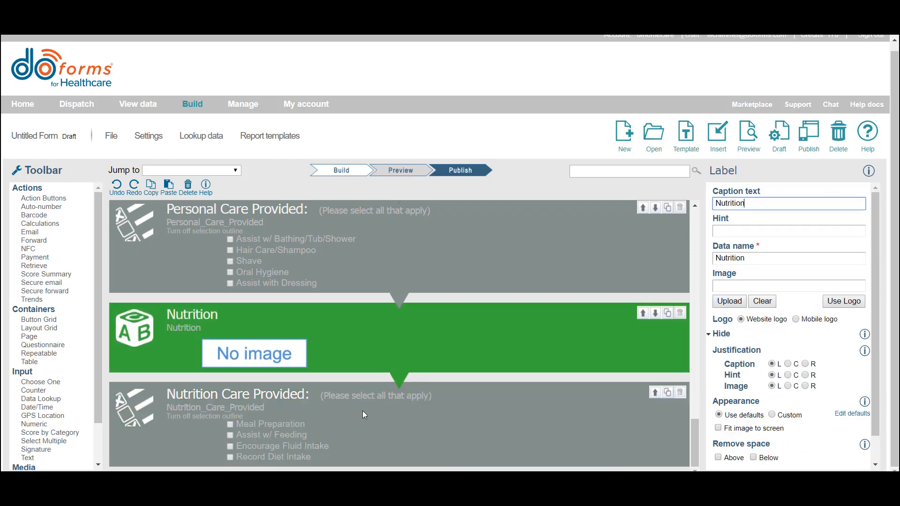
pyautogui.click(362, 411)
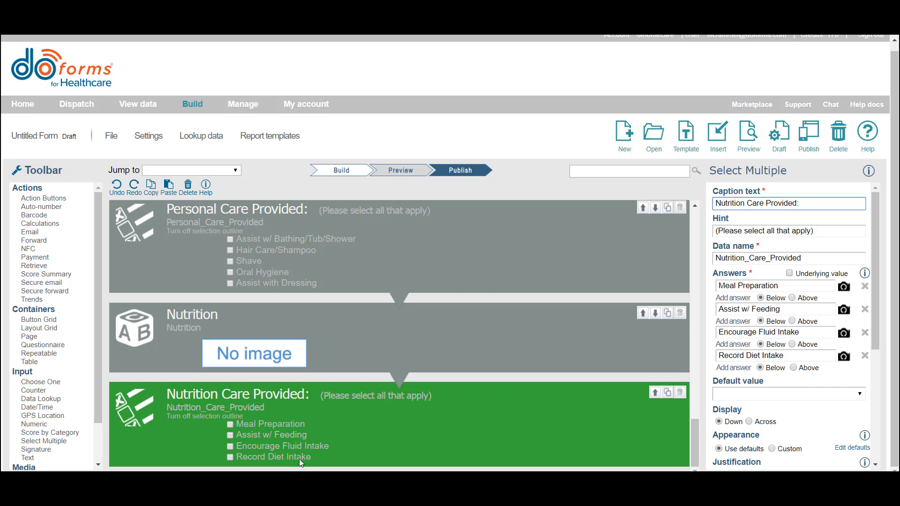
# - Insert a Text question below Nutrition Care Provided, captioned "Daily Diet Notes:"
pyautogui.scroll(-2, 18, 357)
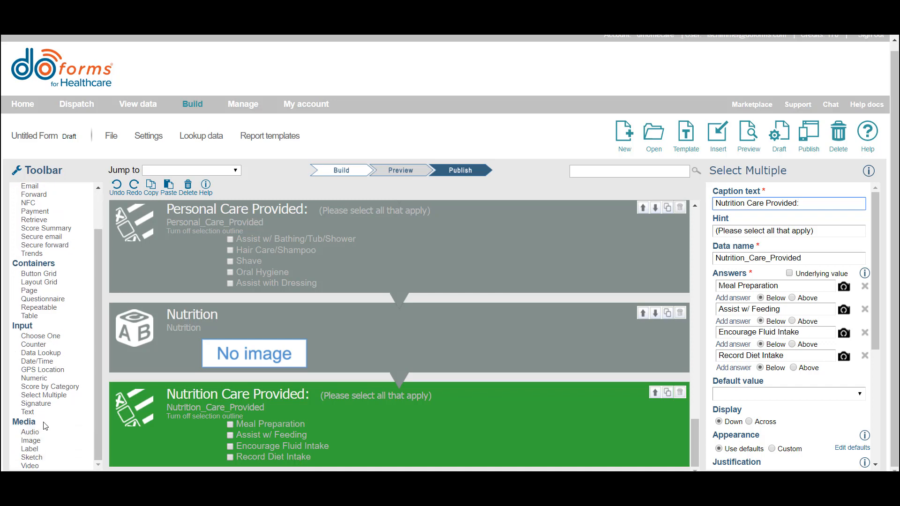
pyautogui.moveTo(69, 435); pyautogui.dragTo(180, 443)
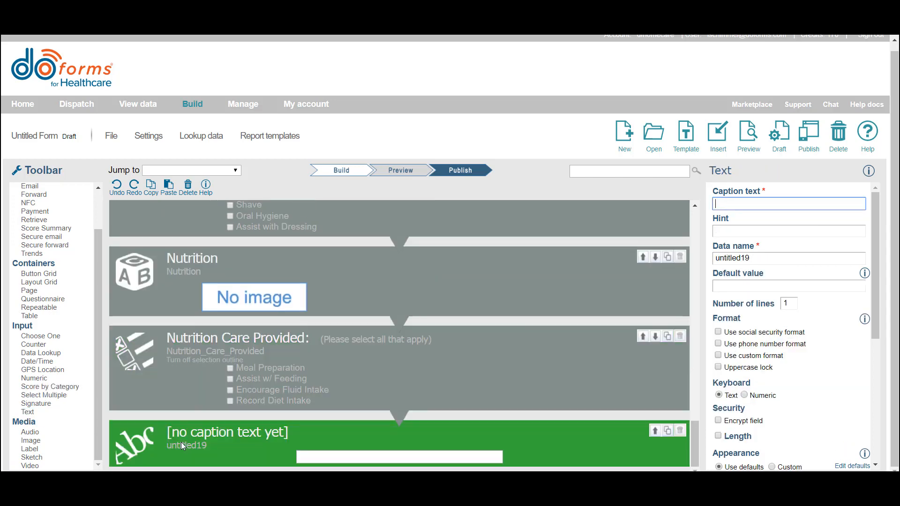
pyautogui.write('Da')
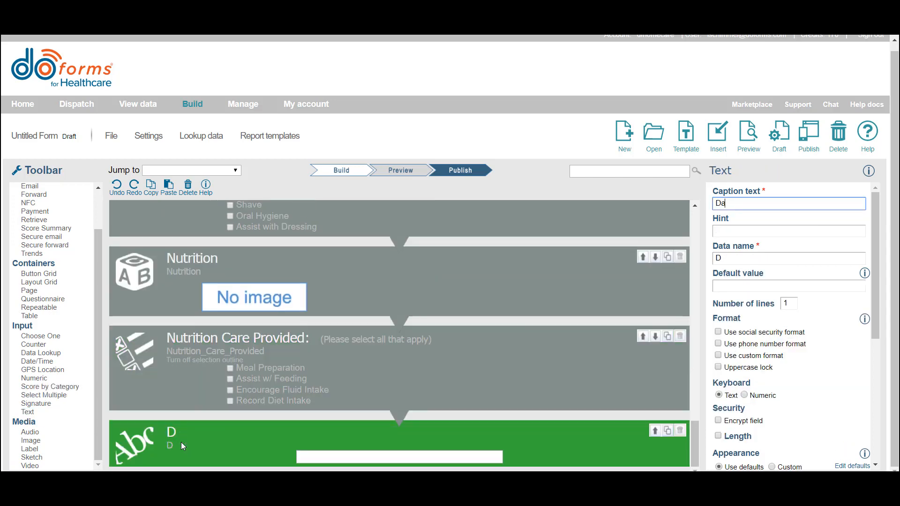
pyautogui.write('ily Diet Notes:')
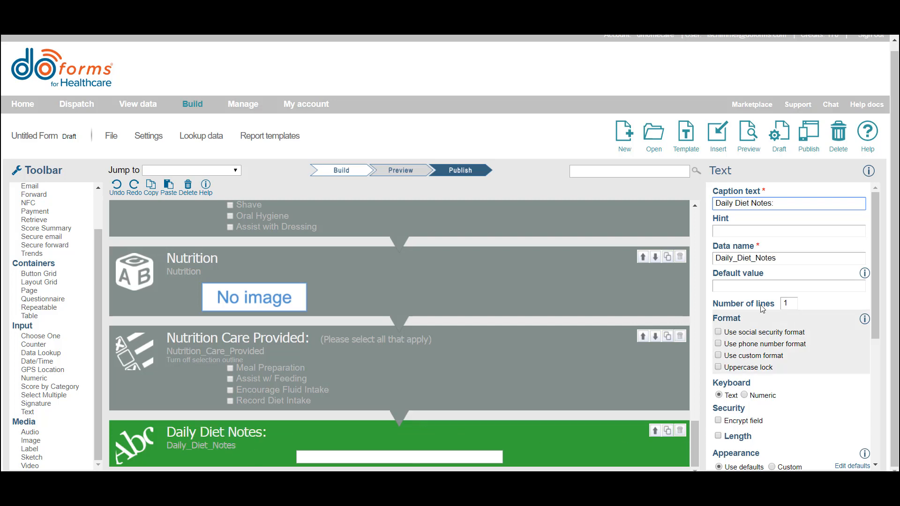
# - Set the Daily Diet Notes question to display only if the answer to Nutrition_Care_Provided is equal to the constant Record Diet Intake
pyautogui.scroll(-5, 753, 339)
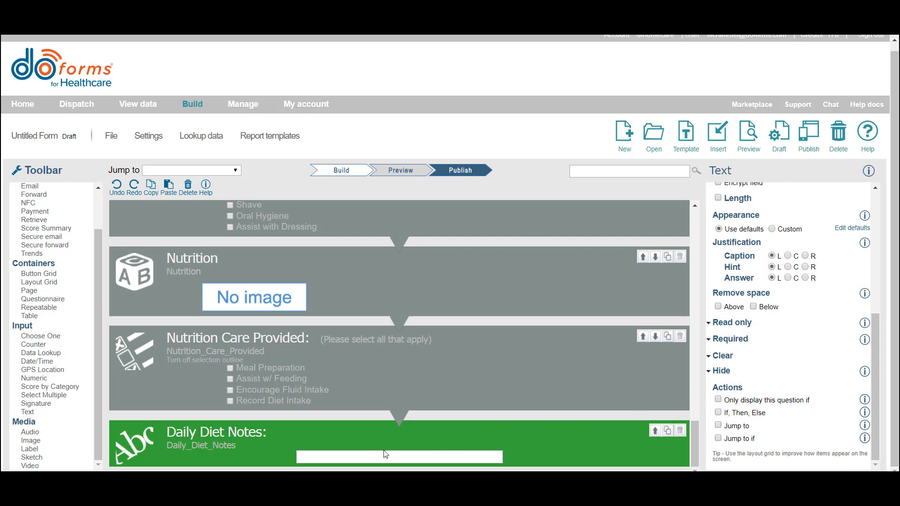
pyautogui.click(719, 400)
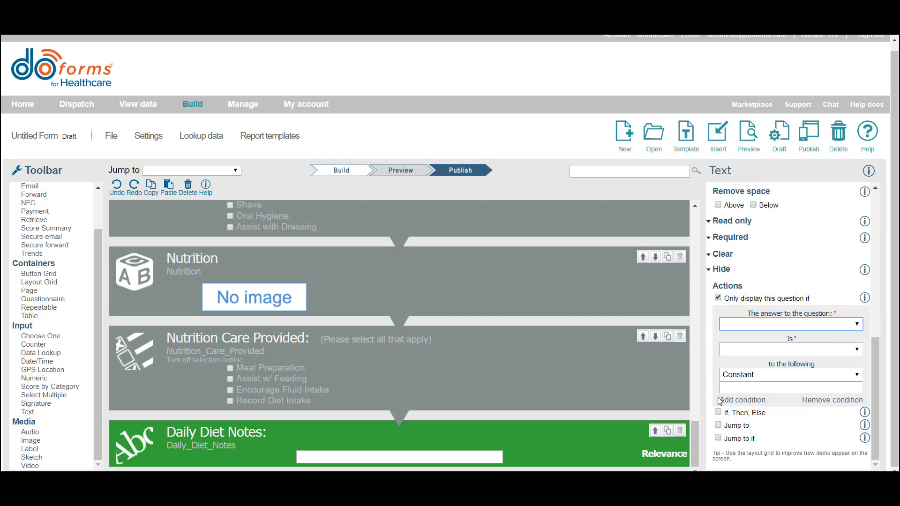
pyautogui.click(745, 326)
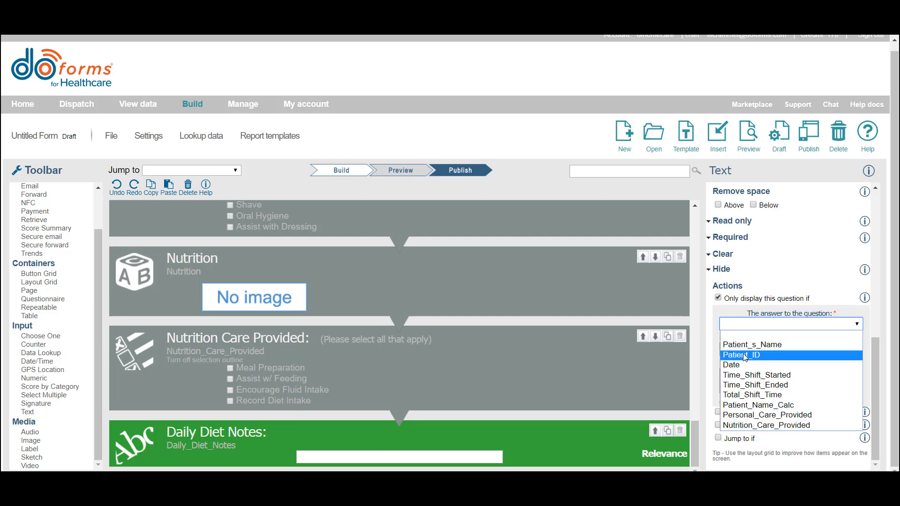
pyautogui.click(746, 427)
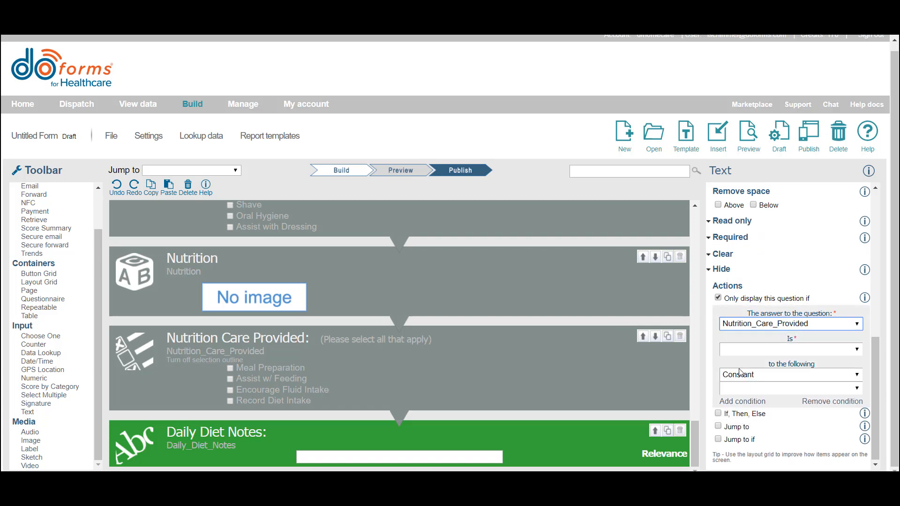
pyautogui.click(737, 349)
pyautogui.click(736, 361)
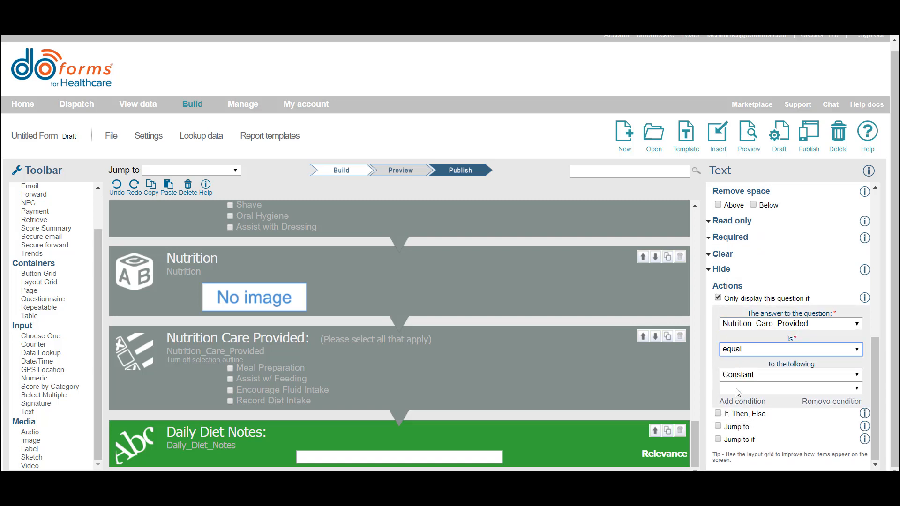
pyautogui.click(735, 388)
pyautogui.click(743, 441)
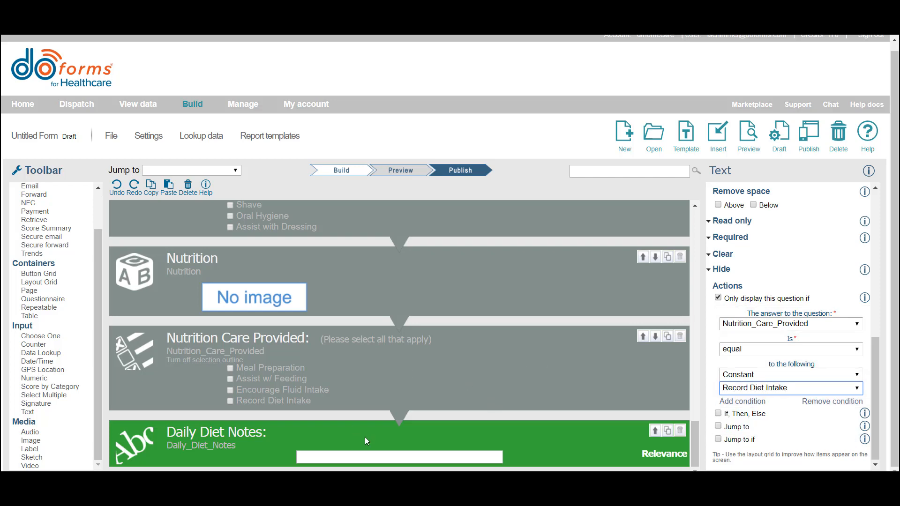
# - Preview the form's Checklist page, test the Daily Diet Notes condition by toggling the nutrition answers, and close the preview
pyautogui.click(748, 136)
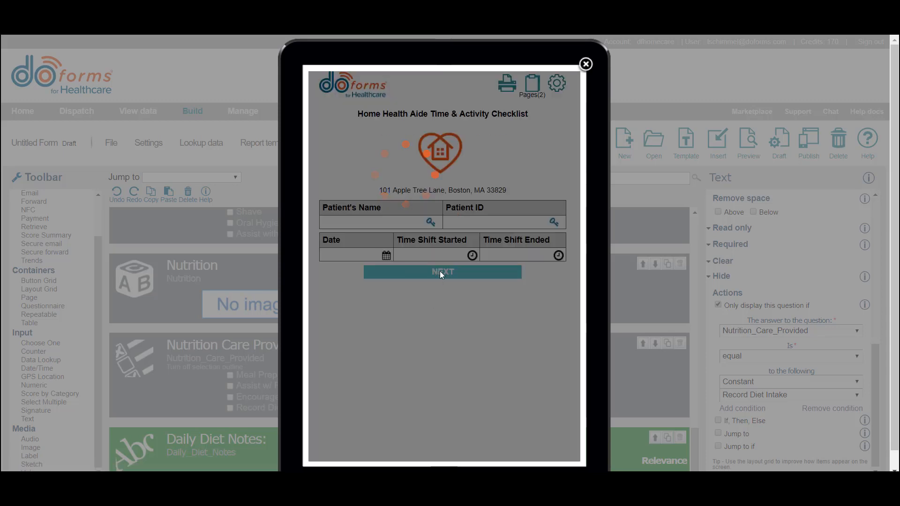
pyautogui.click(442, 272)
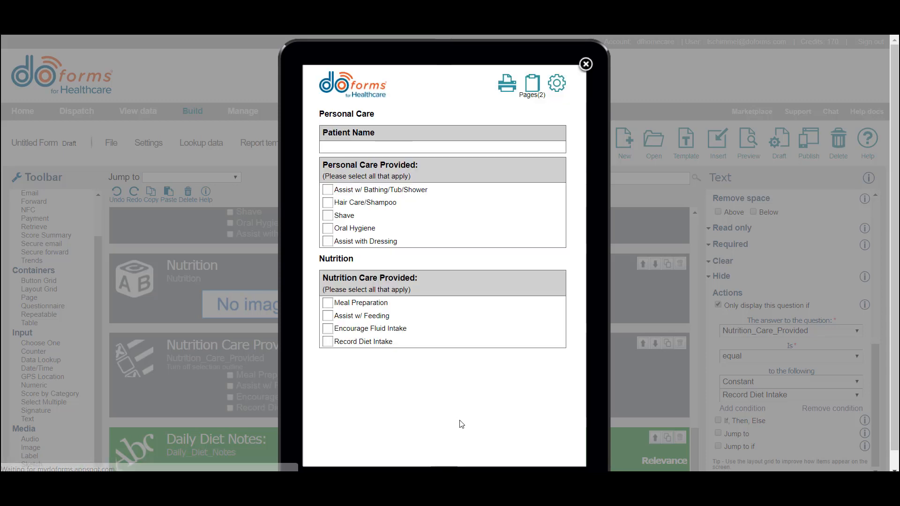
pyautogui.click(326, 342)
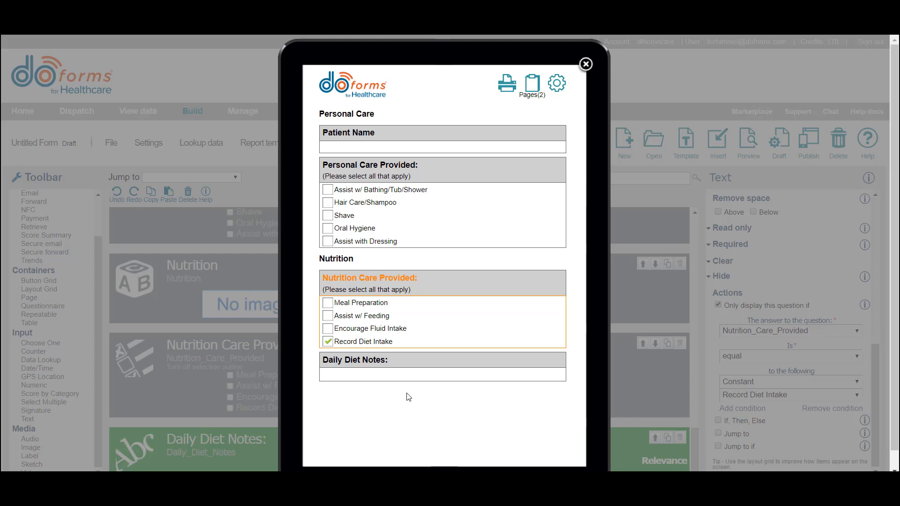
pyautogui.click(328, 342)
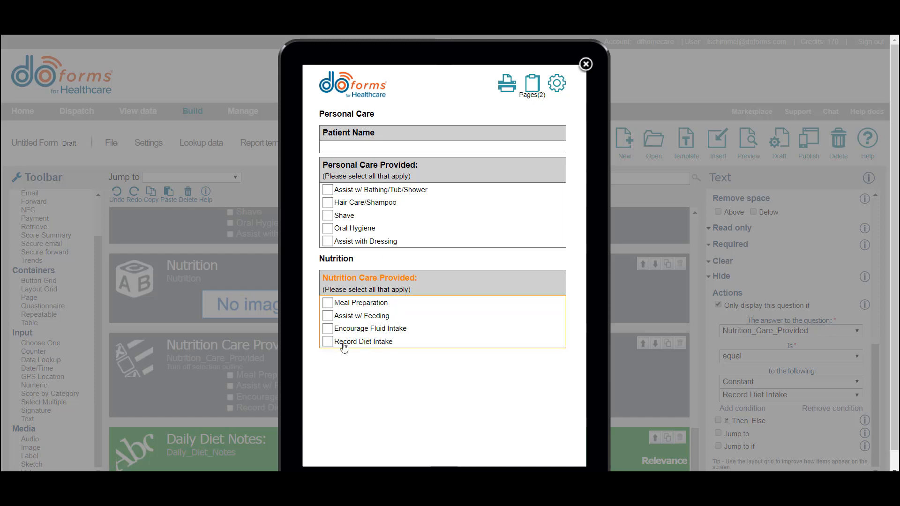
pyautogui.click(327, 329)
pyautogui.click(329, 316)
pyautogui.click(328, 303)
pyautogui.click(328, 304)
pyautogui.click(328, 328)
pyautogui.click(328, 316)
pyautogui.click(328, 342)
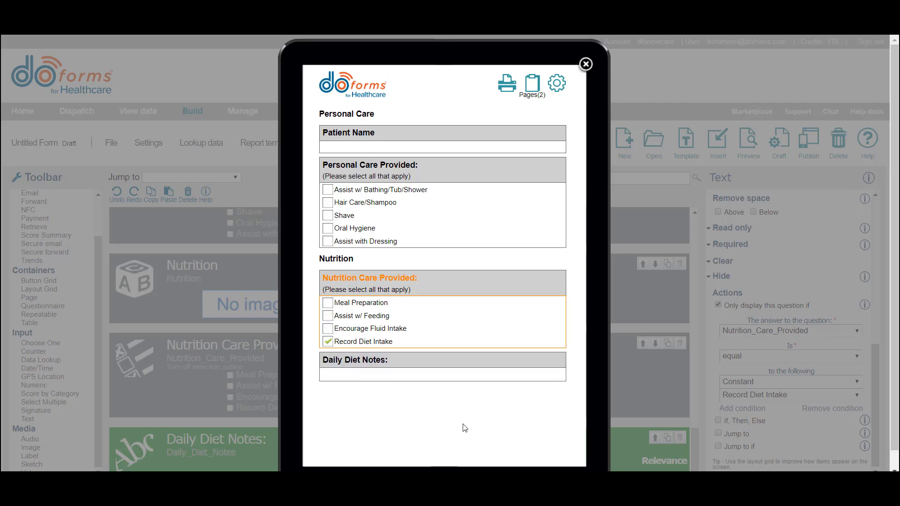
pyautogui.click(328, 342)
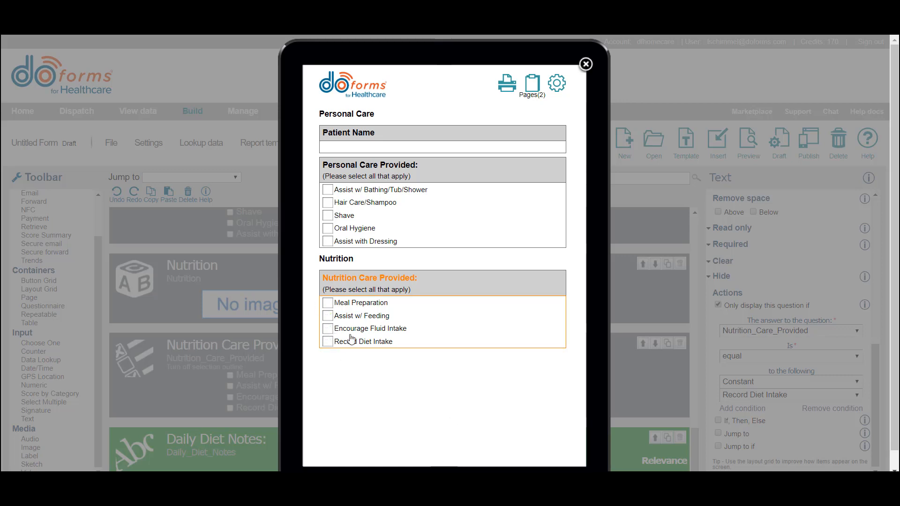
pyautogui.click(585, 64)
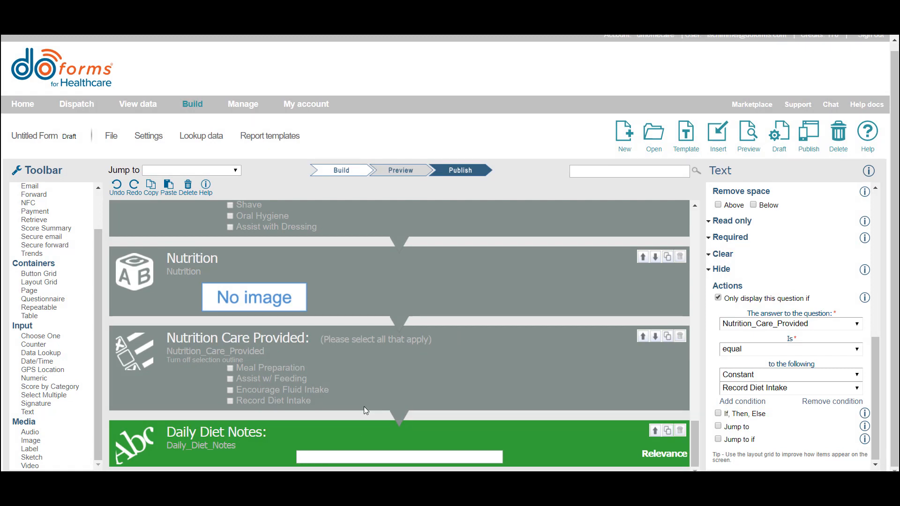
# - Insert a two-column layout grid with no captions below the Daily Diet Notes question
pyautogui.click(364, 407)
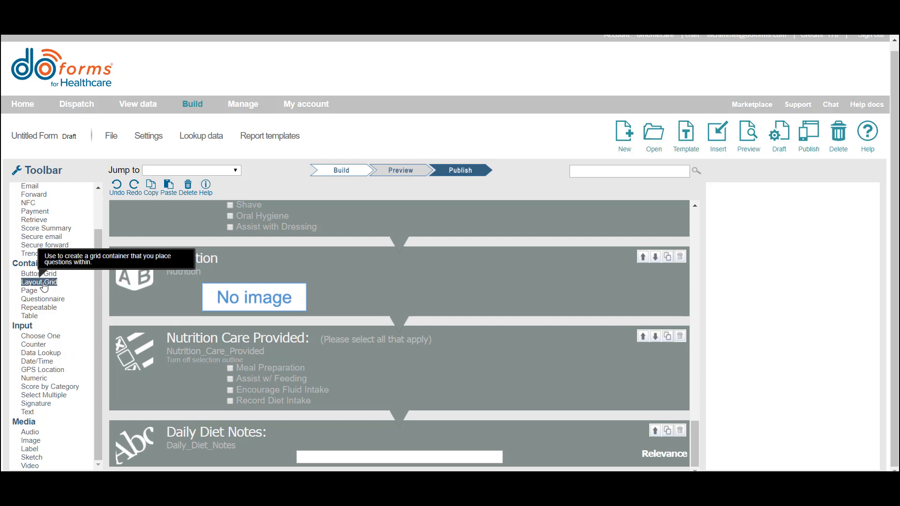
pyautogui.moveTo(43, 287); pyautogui.dragTo(184, 451)
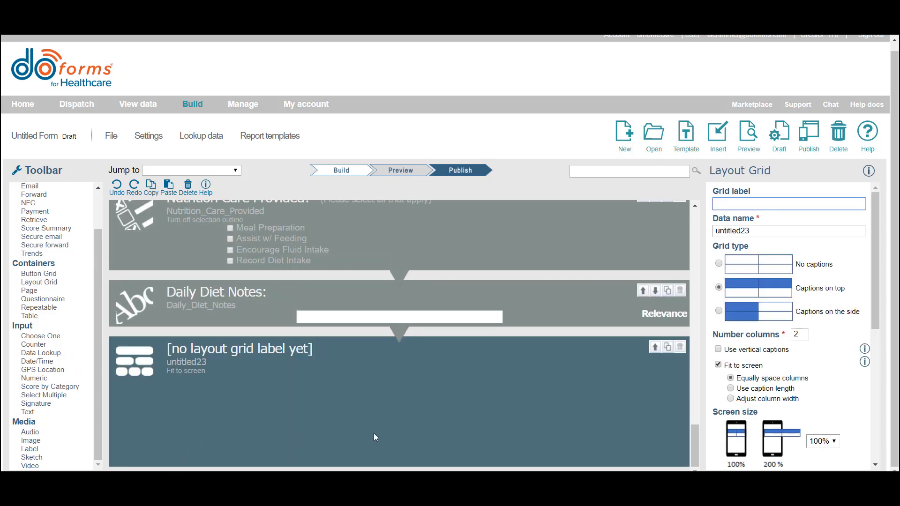
pyautogui.click(719, 264)
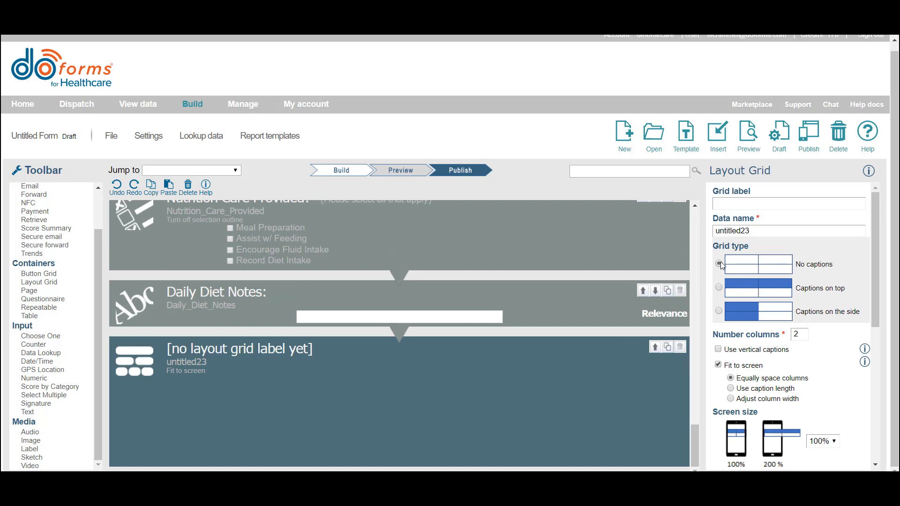
# - Fill the layout grid with a label captioned "Client/Patient Signature" and a Signature question captioned "Client Signature"
pyautogui.moveTo(27, 449); pyautogui.dragTo(151, 395)
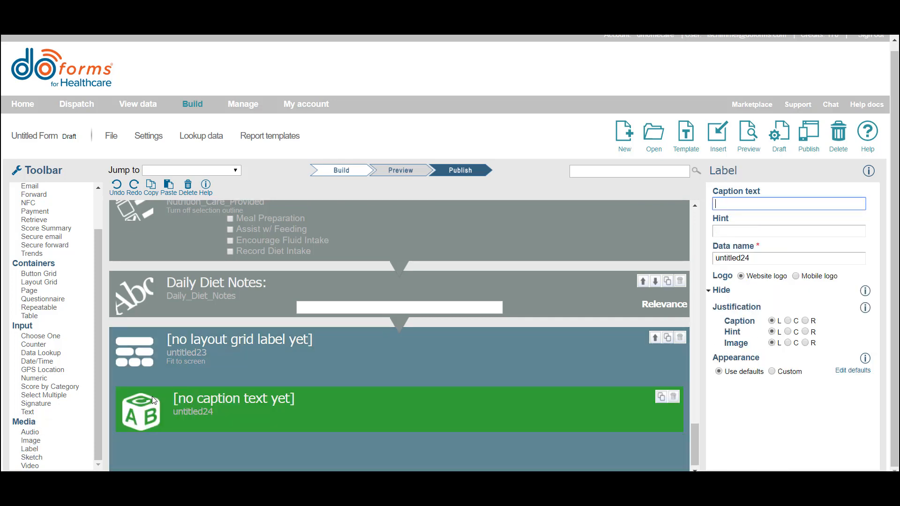
pyautogui.write('Client')
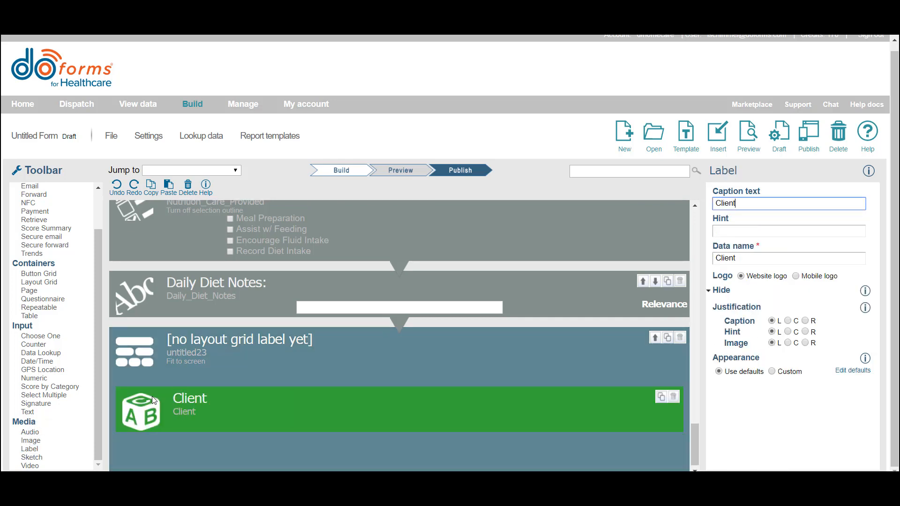
pyautogui.write('/Patient Signature')
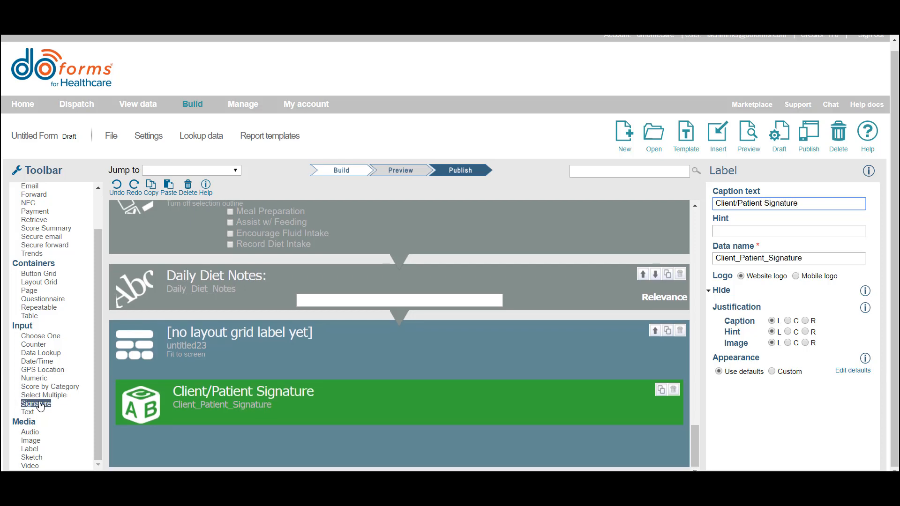
pyautogui.moveTo(36, 404); pyautogui.dragTo(193, 431)
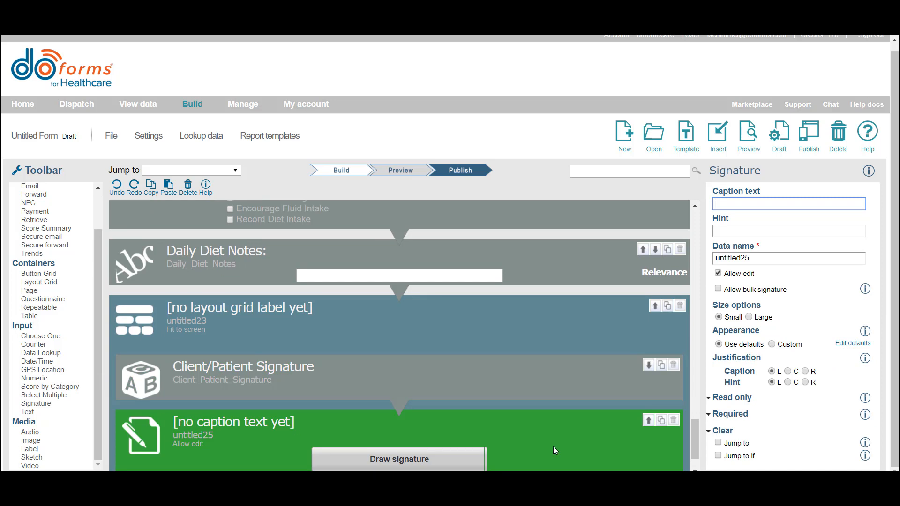
pyautogui.write('Clien')
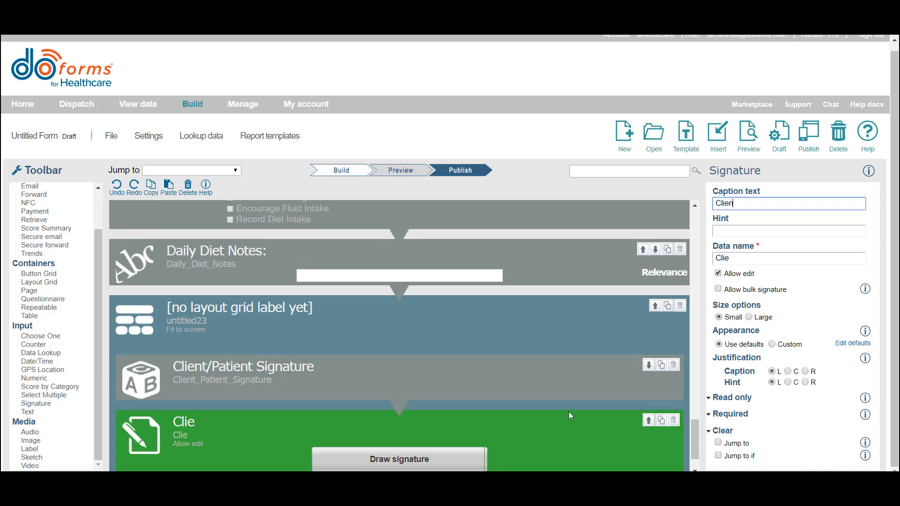
pyautogui.write('t Signature')
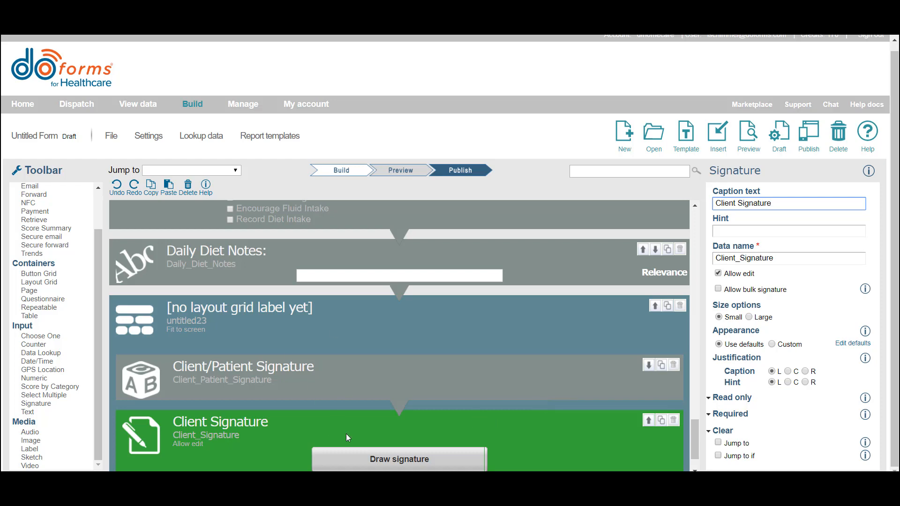
# - Duplicate the signature layout grid and recaption the copy's label as "Caregiver Signature"
pyautogui.click(665, 307)
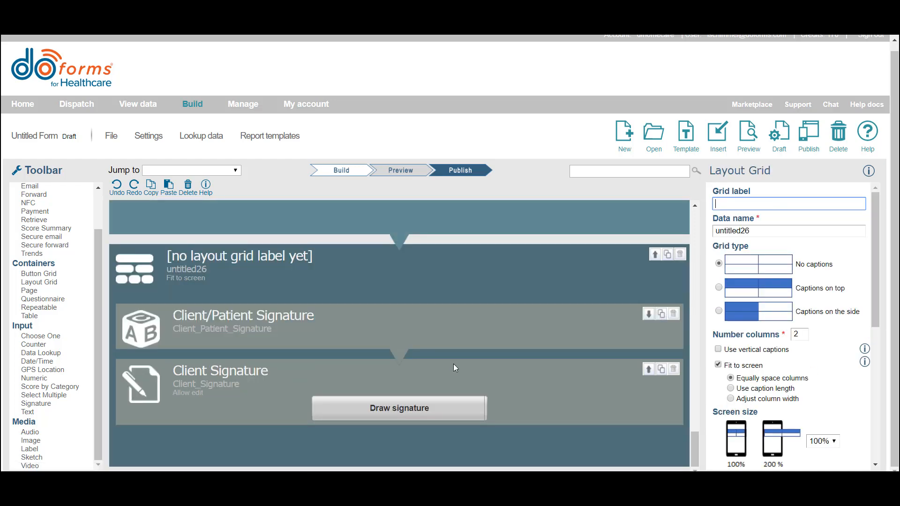
pyautogui.scroll(-2, 422, 315)
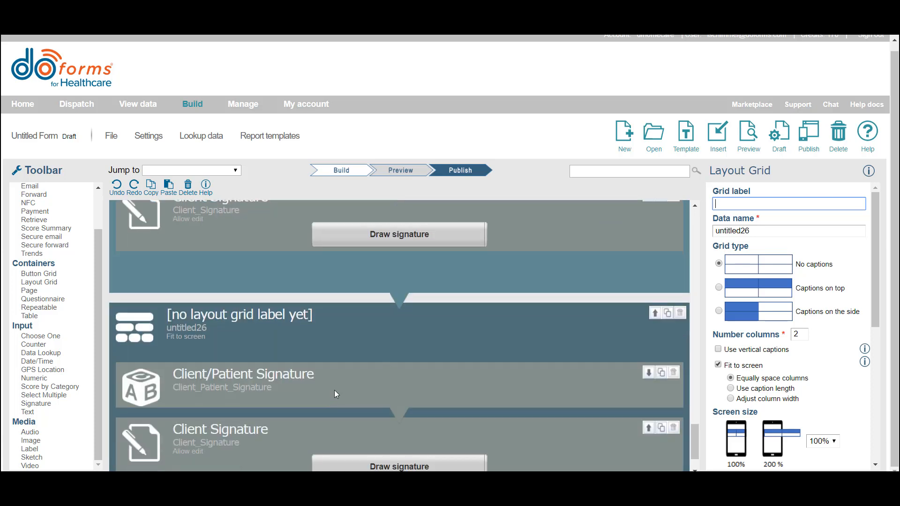
pyautogui.click(359, 373)
pyautogui.write('Caregiver')
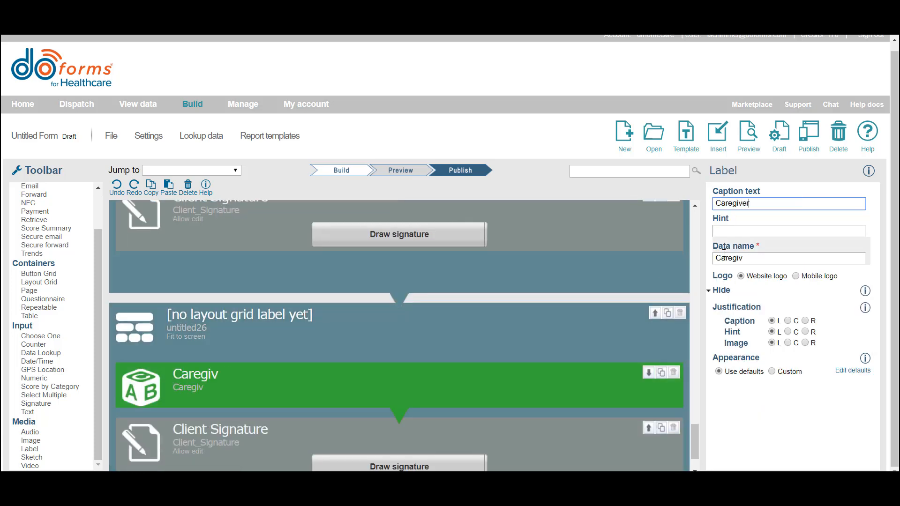
pyautogui.write(' Sign')
pyautogui.press('BackSpace')
pyautogui.press('BackSpace')
pyautogui.press('BackSpace')
pyautogui.write('igna')
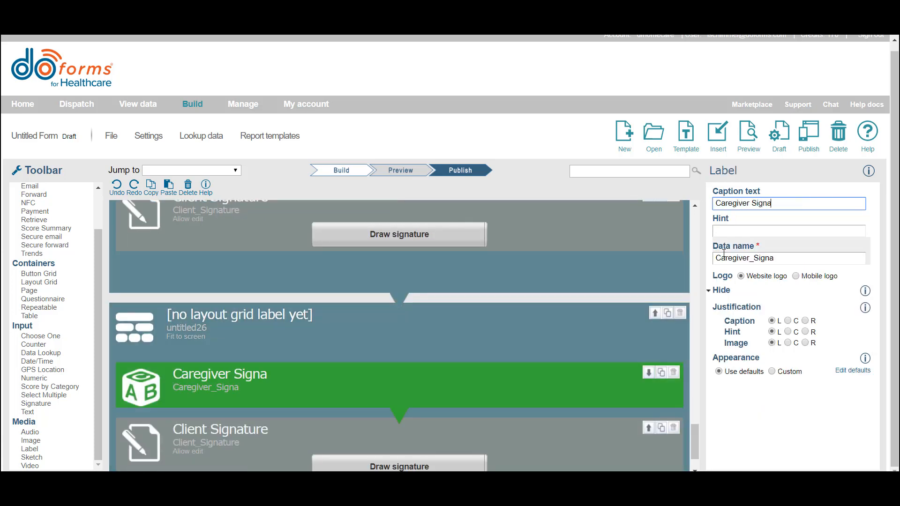
pyautogui.write('ture')
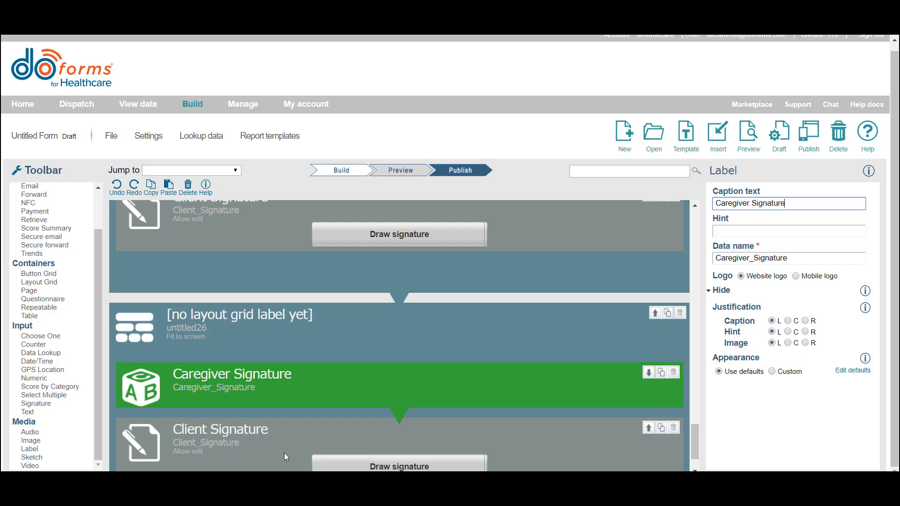
# - Recaption the copied grid's signature question as "Caregiver Signature" and set its data name to Caregiver_Signature_Sign
pyautogui.click(284, 453)
pyautogui.write('Caregiver')
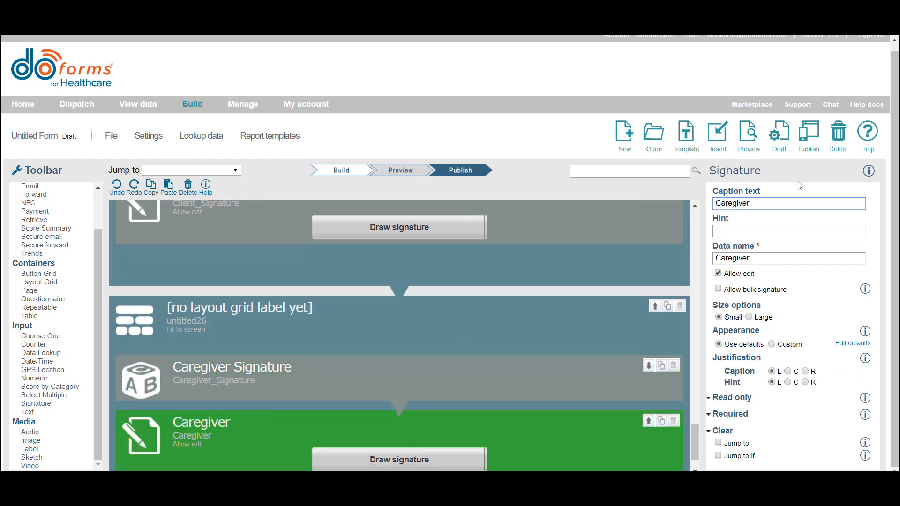
pyautogui.write(' Signa')
pyautogui.press('BackSpace')
pyautogui.press('BackSpace')
pyautogui.write('gnatu')
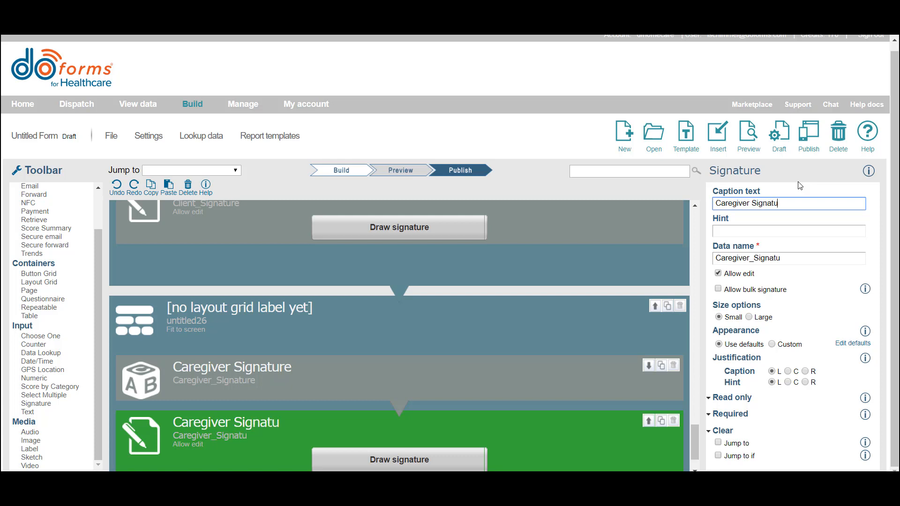
pyautogui.write('re')
pyautogui.click(818, 261)
pyautogui.write('_Sign')
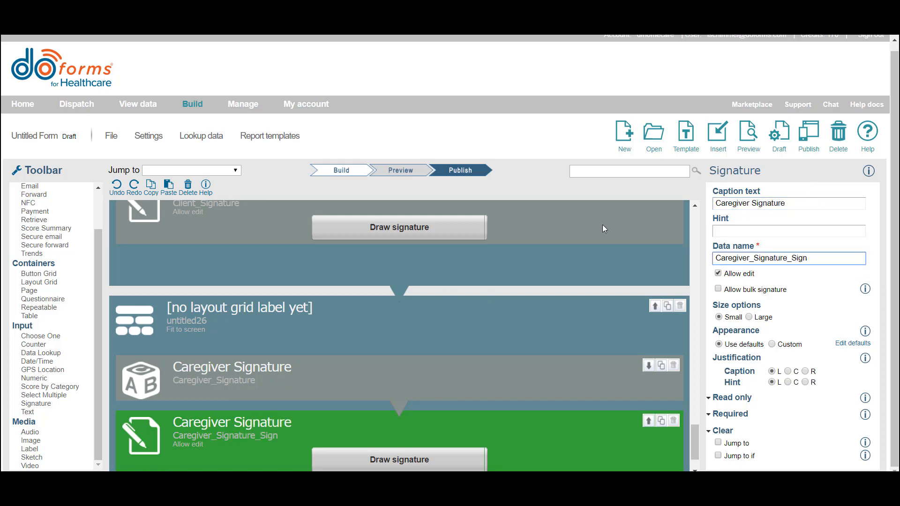
# - Preview the Checklist page and test both signature fields by drawing and saving a sample client and caregiver signature
pyautogui.click(749, 136)
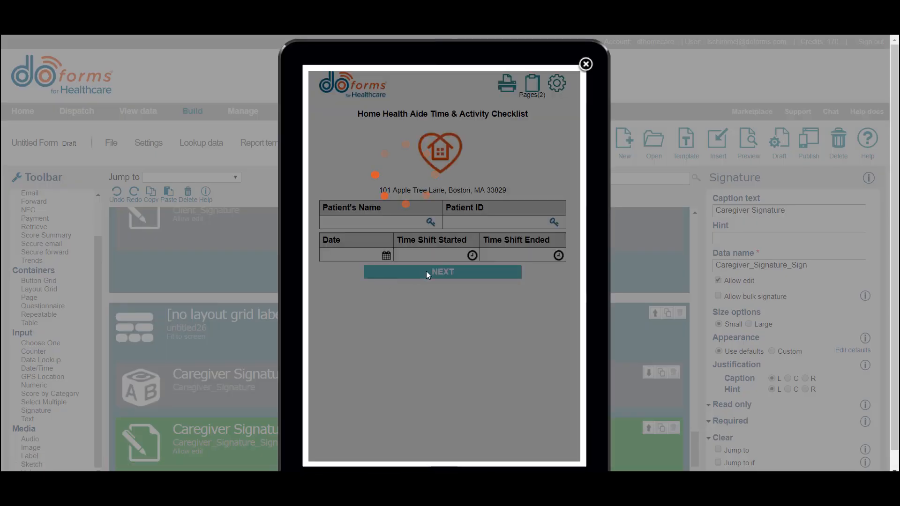
pyautogui.click(427, 272)
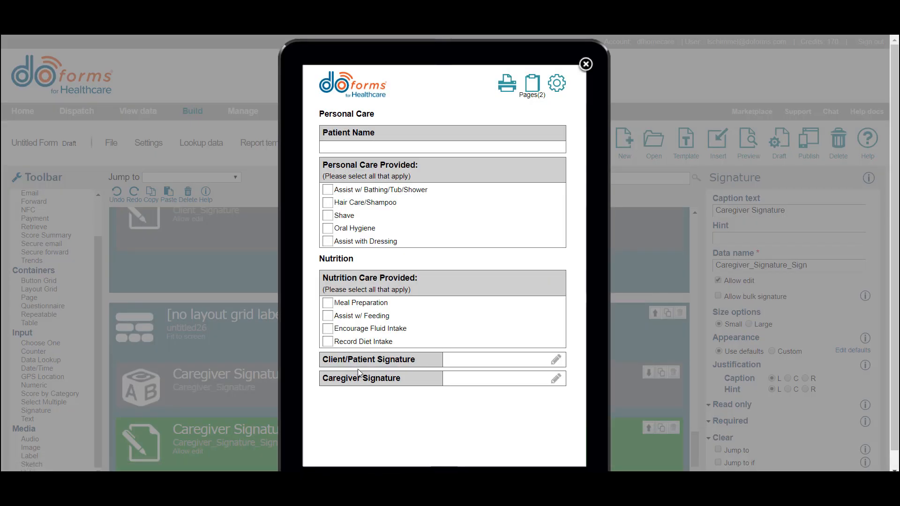
pyautogui.click(494, 360)
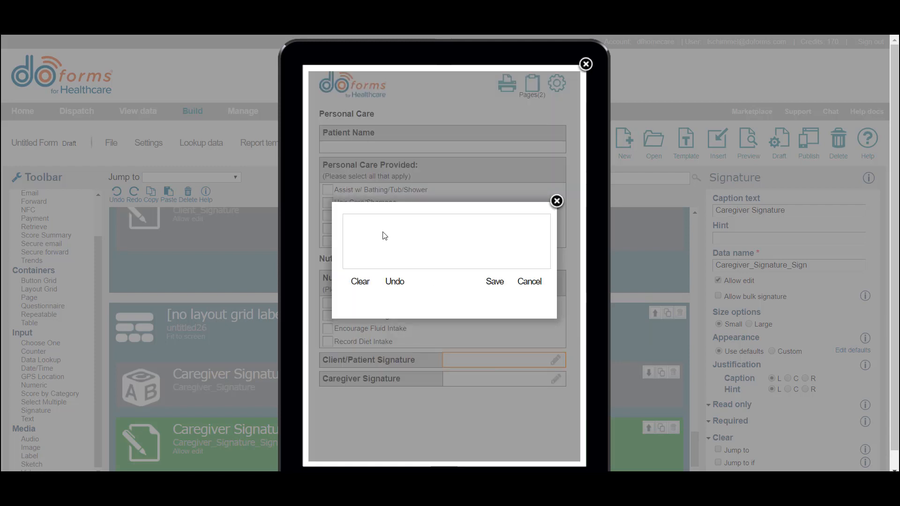
pyautogui.moveTo(384, 236)
pyautogui.mouseDown()
pyautogui.moveTo(498, 257)
pyautogui.moveTo(520, 244)
pyautogui.mouseUp()
pyautogui.click(495, 282)
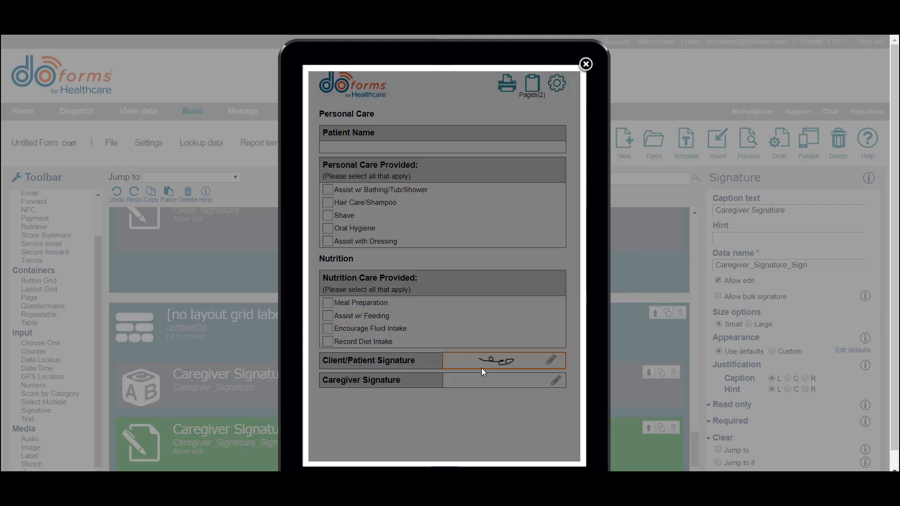
pyautogui.click(472, 379)
pyautogui.moveTo(393, 234)
pyautogui.mouseDown()
pyautogui.moveTo(421, 227)
pyautogui.moveTo(491, 244)
pyautogui.mouseUp()
pyautogui.click(495, 282)
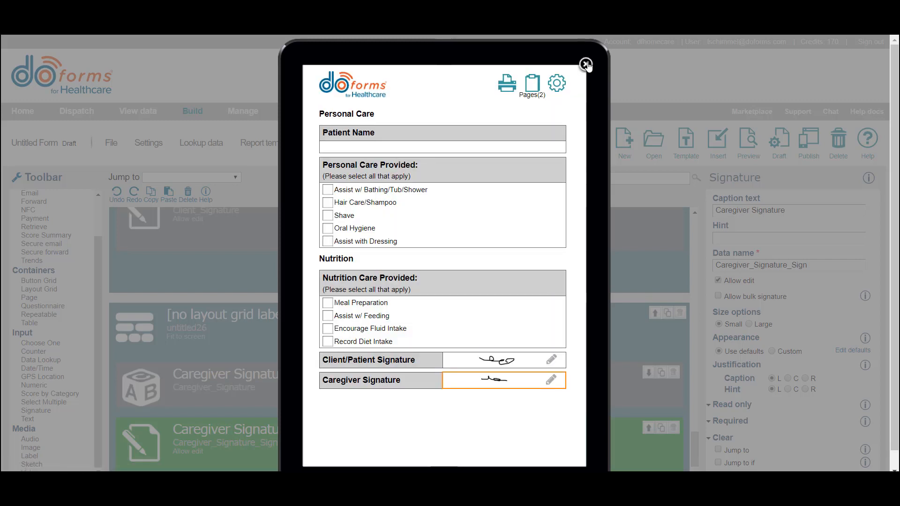
# - Close the preview and insert a Choose One question captioned "Is Client Signature Present?" between the client and caregiver signature grids
pyautogui.click(586, 66)
pyautogui.scroll(-1, 407, 284)
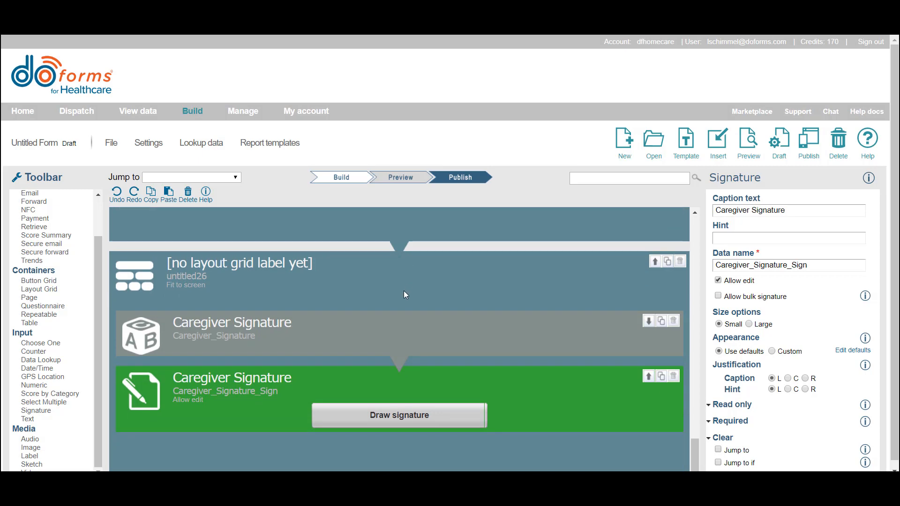
pyautogui.scroll(3, 196, 356)
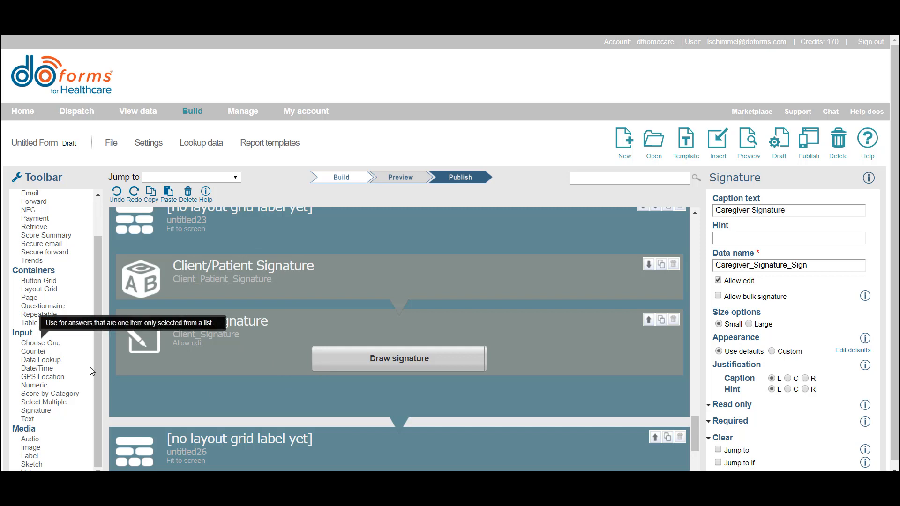
pyautogui.moveTo(92, 371); pyautogui.dragTo(191, 432)
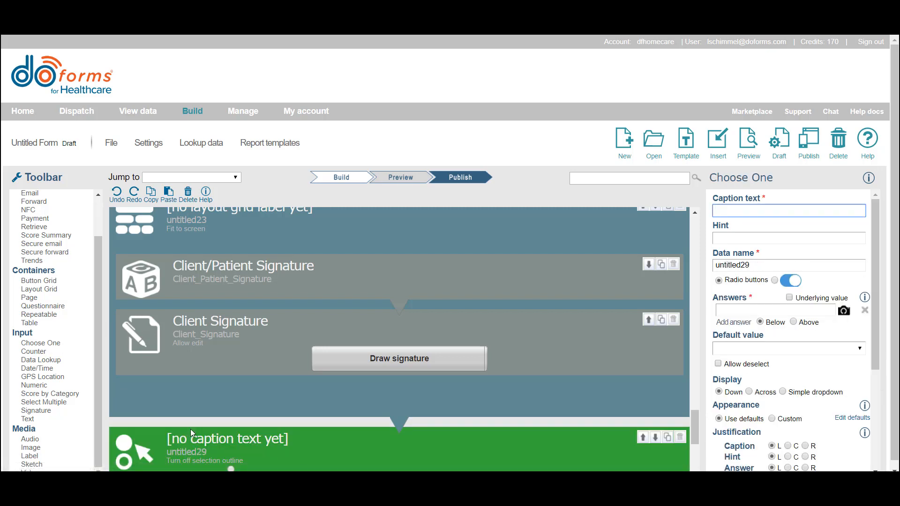
pyautogui.write('Is Cli')
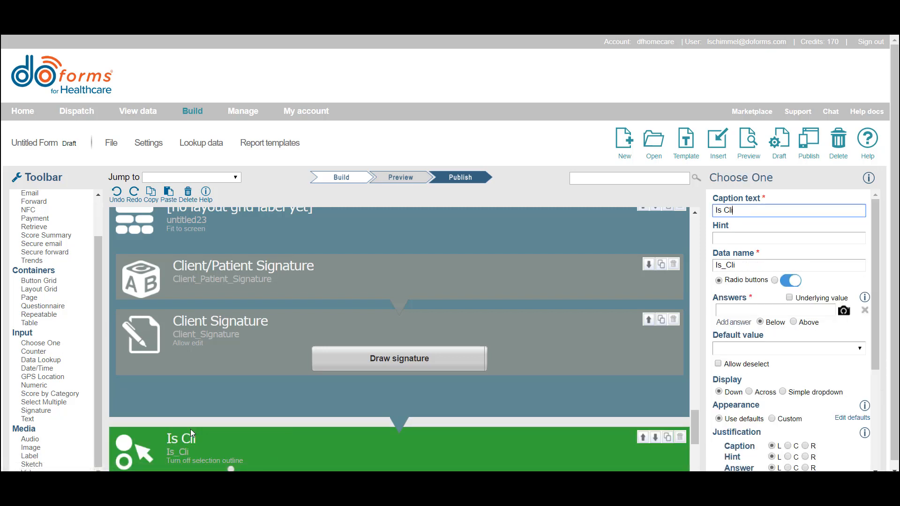
pyautogui.write('ent Signature Present?')
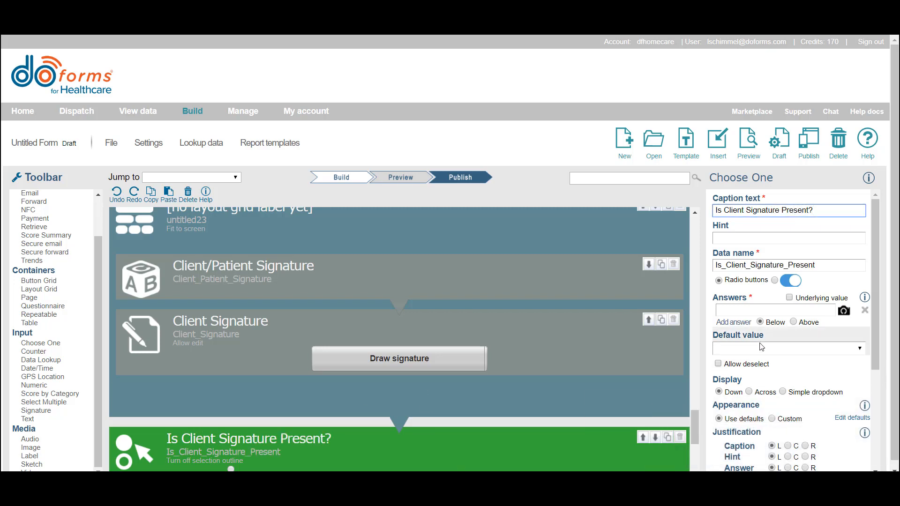
# - Give the "Is Client Signature Present?" question the answers Yes and No
pyautogui.click(741, 309)
pyautogui.write('Ye')
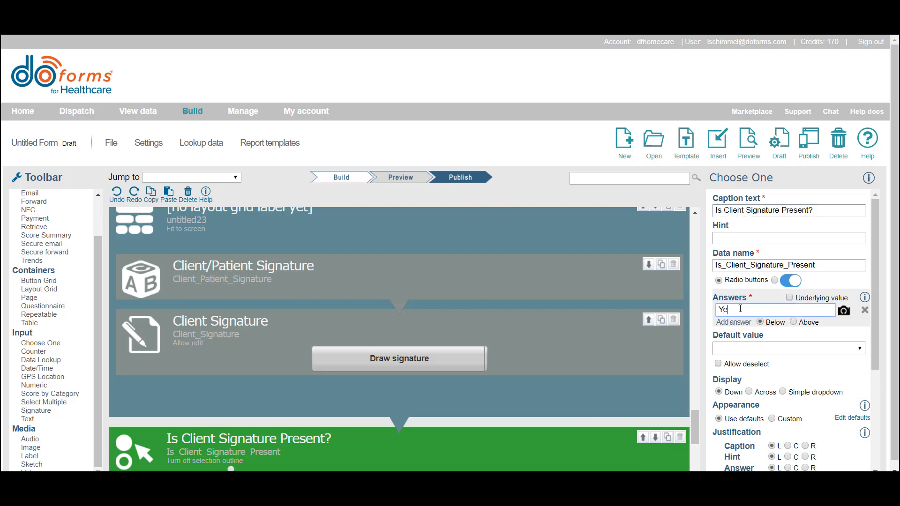
pyautogui.write('s')
pyautogui.click(733, 324)
pyautogui.write('No')
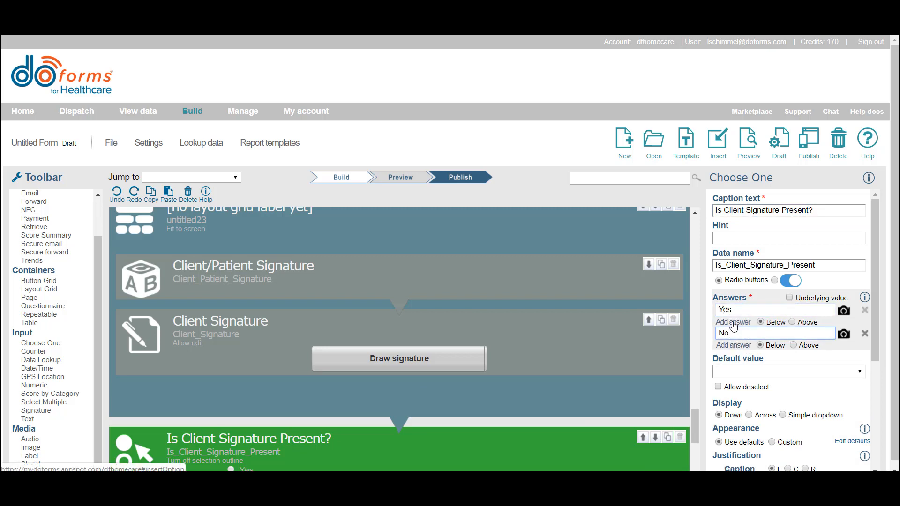
# - Enable If, Then, Else on the question with a condition that answers No when Client_Signature is empty
pyautogui.scroll(-4, 734, 327)
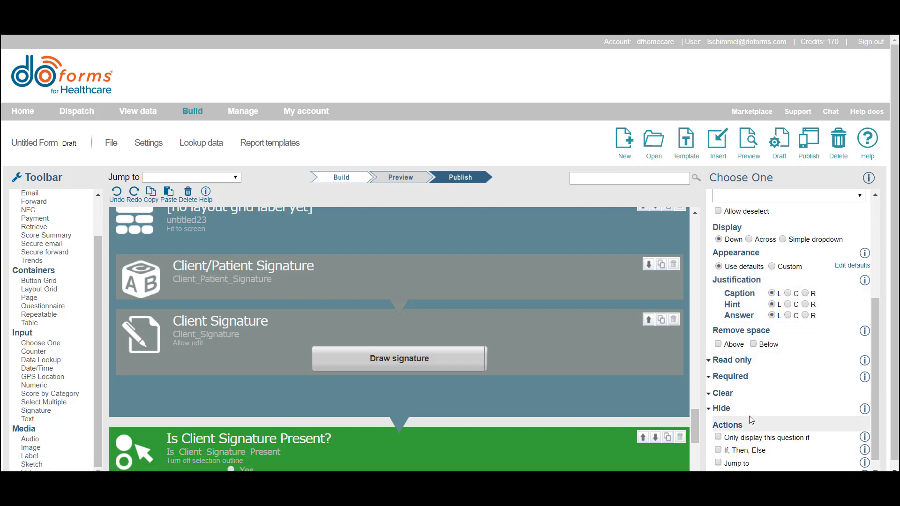
pyautogui.scroll(-1, 727, 429)
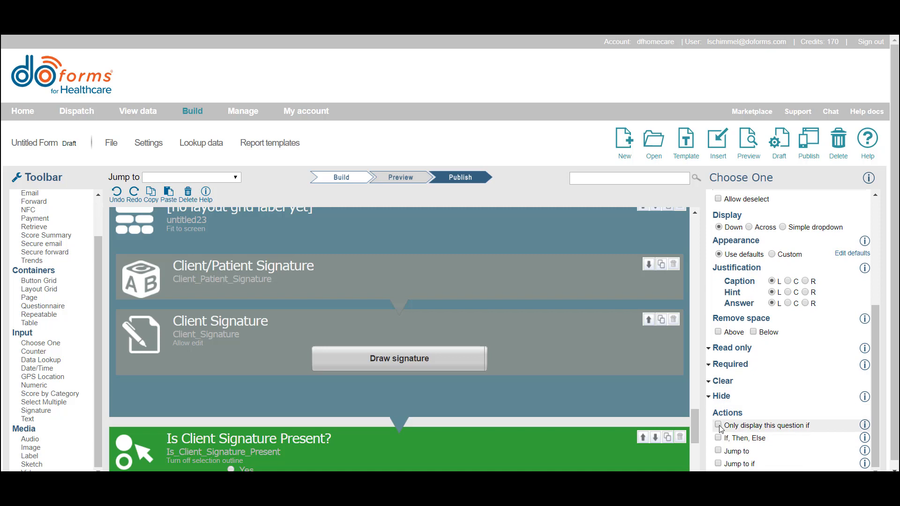
pyautogui.click(717, 438)
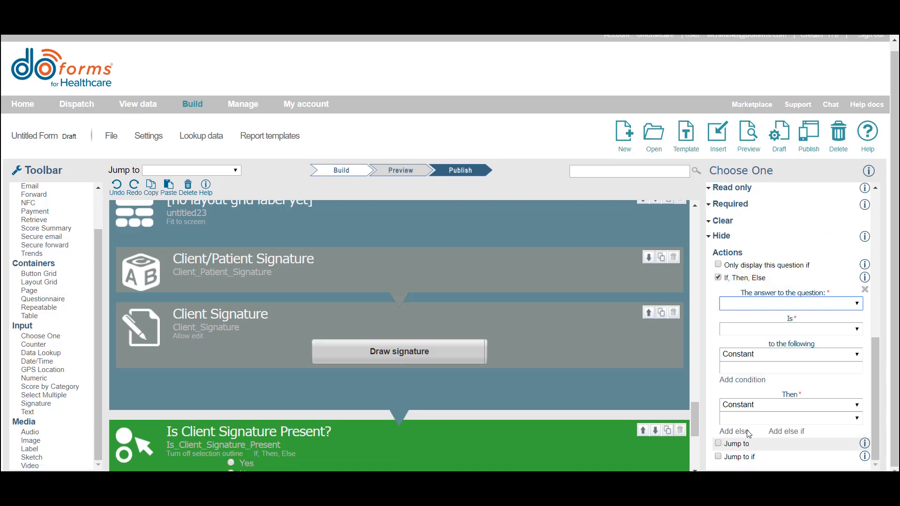
pyautogui.click(752, 304)
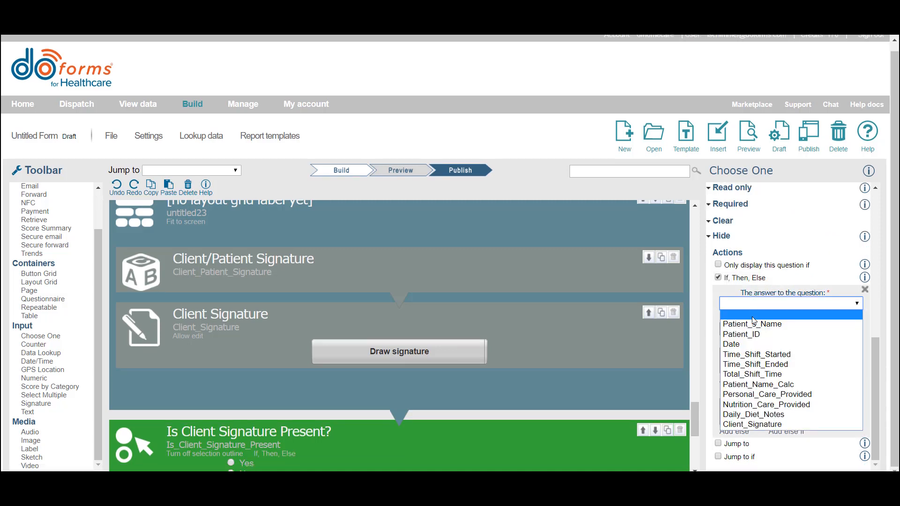
pyautogui.click(755, 425)
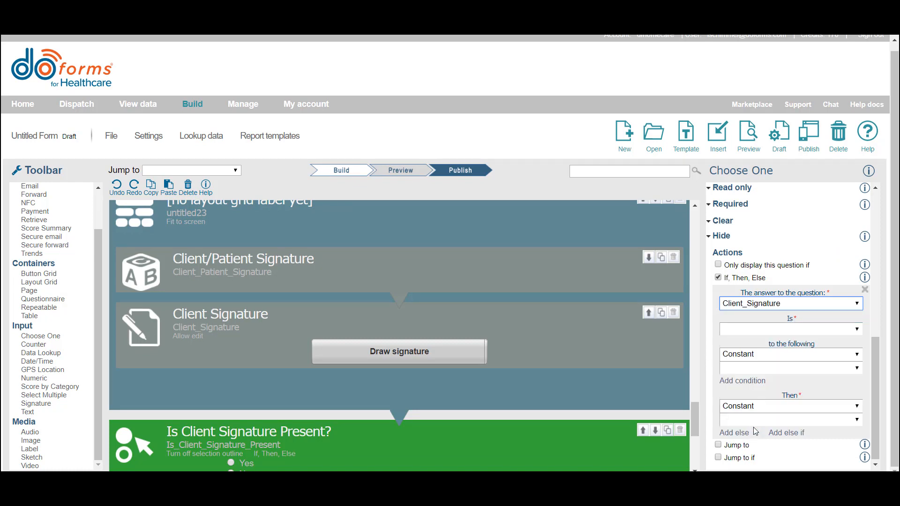
pyautogui.click(740, 330)
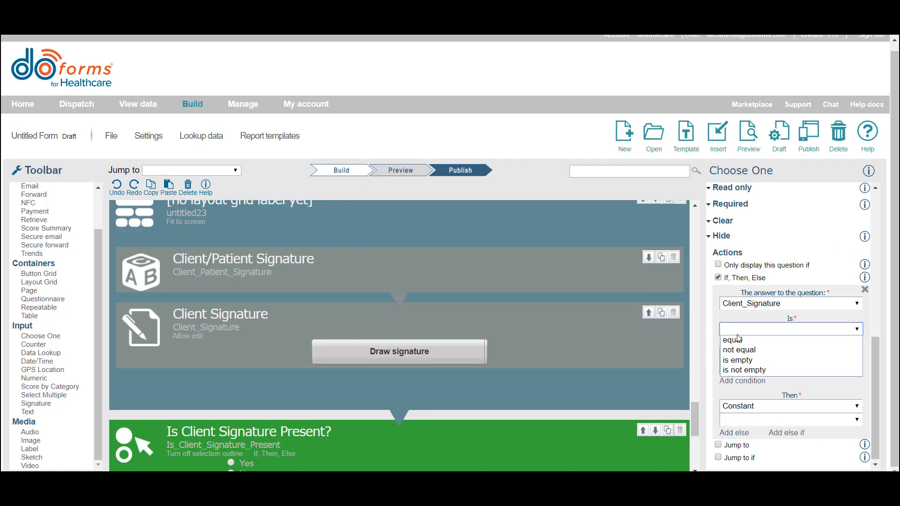
pyautogui.click(740, 360)
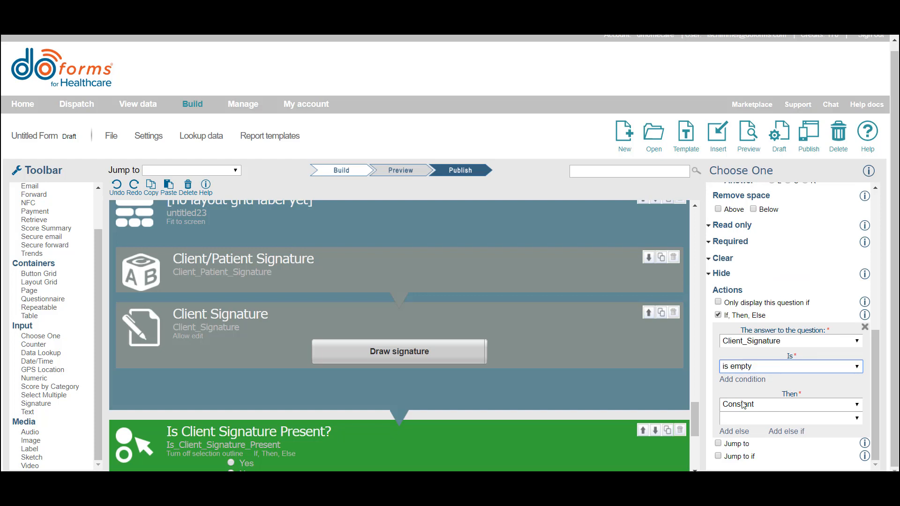
pyautogui.click(741, 421)
pyautogui.click(745, 449)
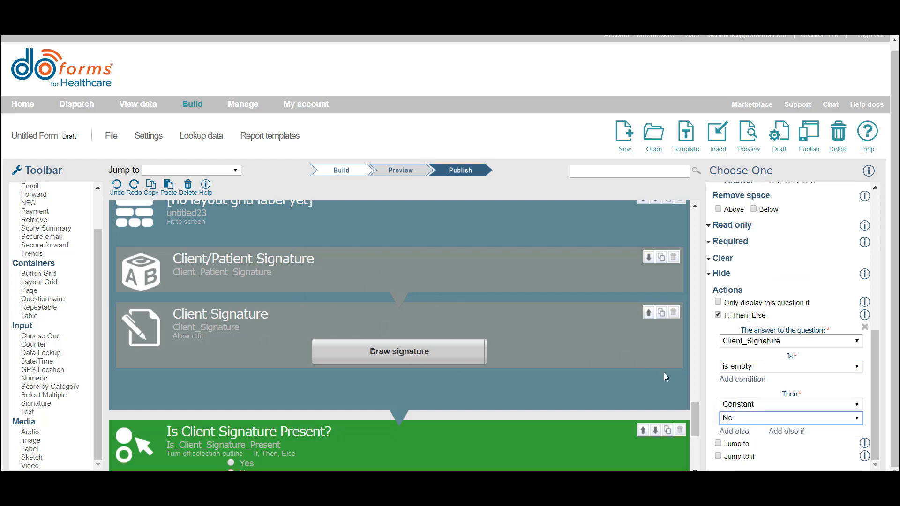
# - Add an Else If condition that answers Yes when Client_Signature is not empty
pyautogui.click(795, 438)
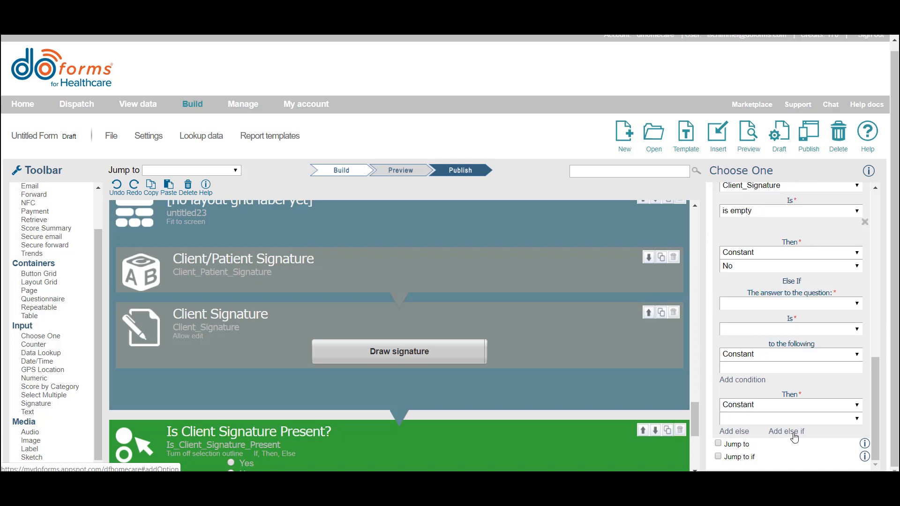
pyautogui.click(778, 304)
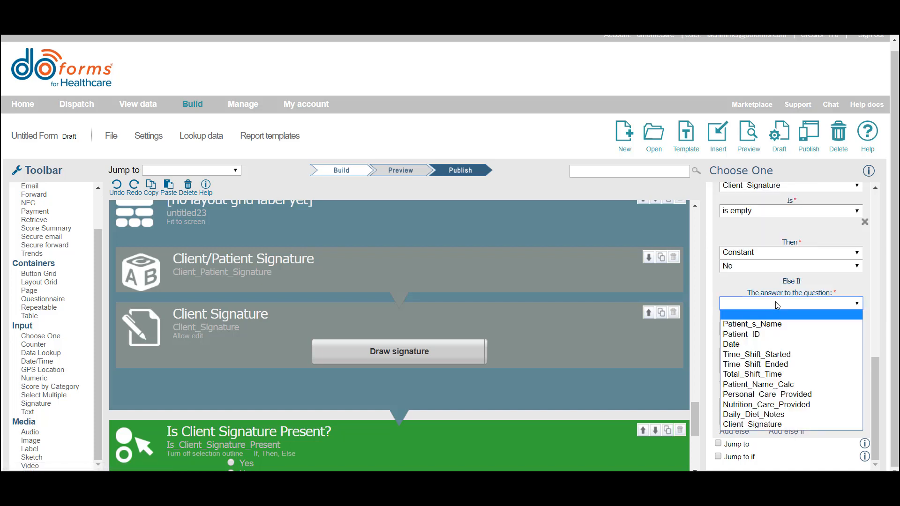
pyautogui.click(781, 425)
pyautogui.click(735, 330)
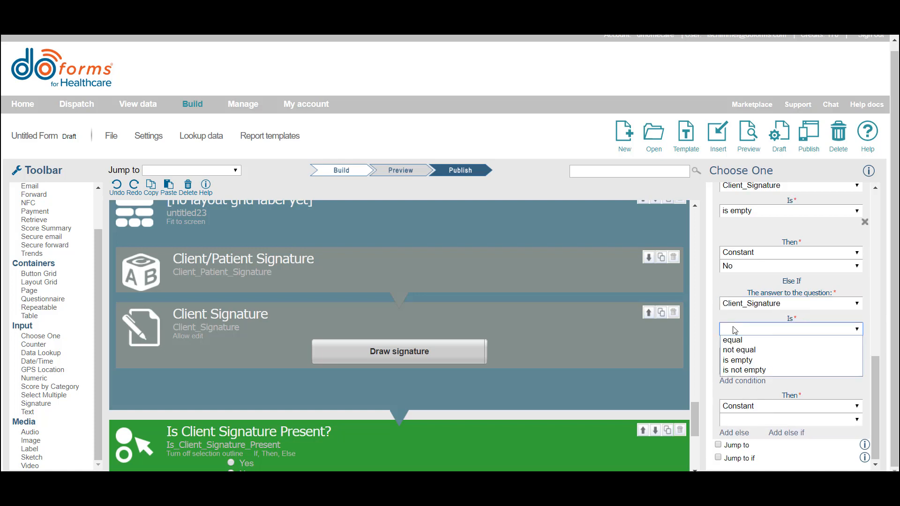
pyautogui.click(744, 370)
pyautogui.click(745, 418)
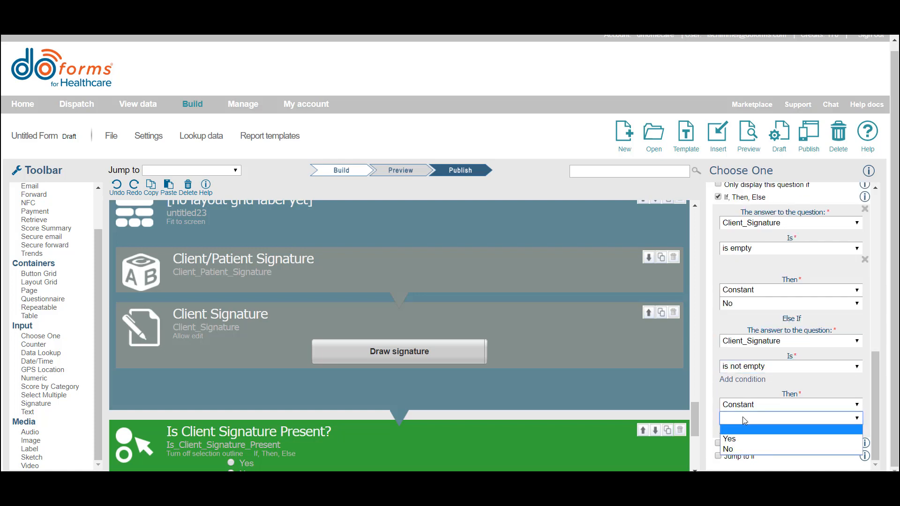
pyautogui.click(732, 439)
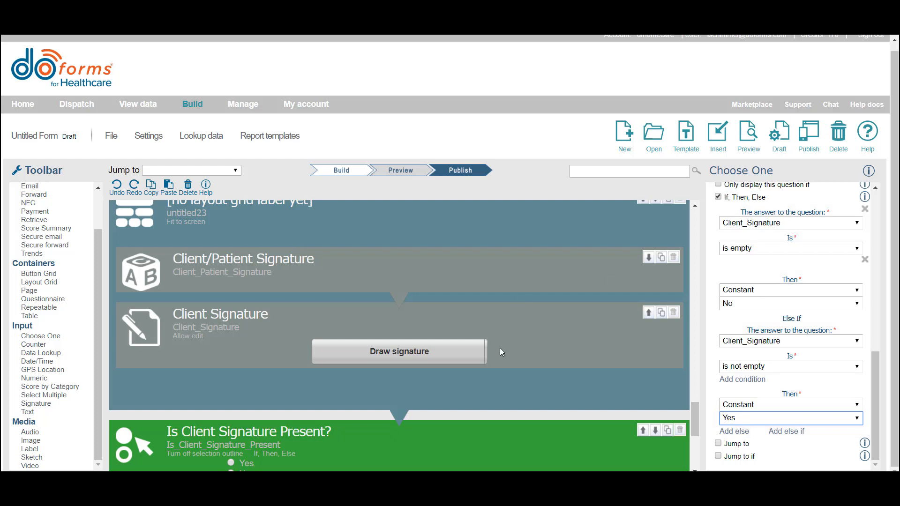
# - Preview the Checklist page and test the automatic Yes/No answer by drawing and saving a sample client signature
pyautogui.click(743, 142)
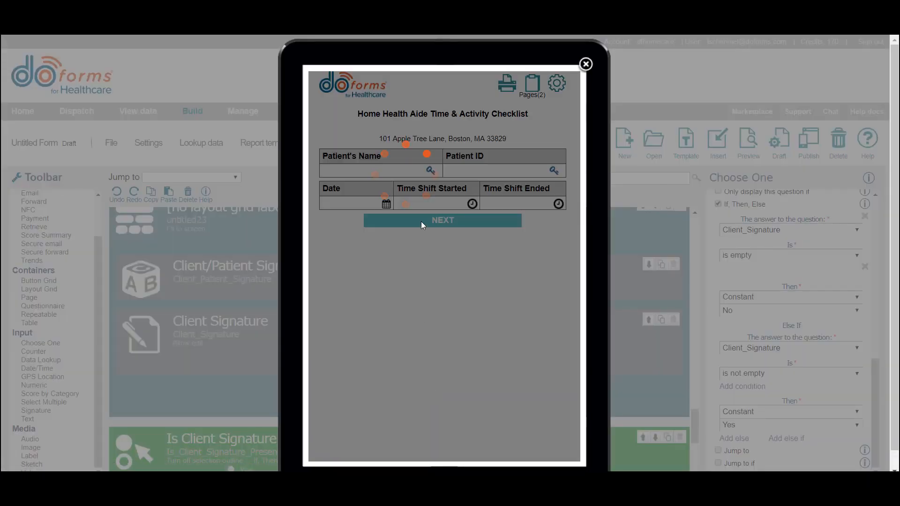
pyautogui.click(421, 221)
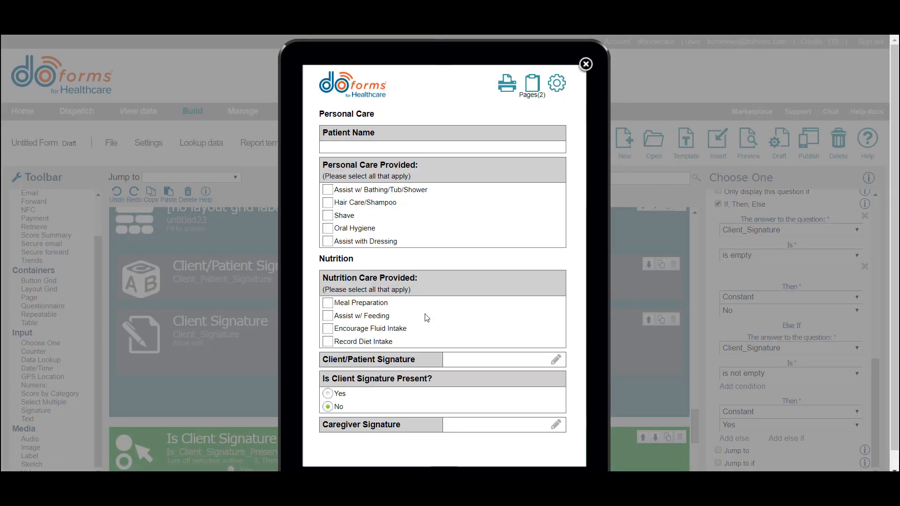
pyautogui.click(459, 361)
pyautogui.moveTo(401, 229); pyautogui.dragTo(502, 250)
pyautogui.click(495, 282)
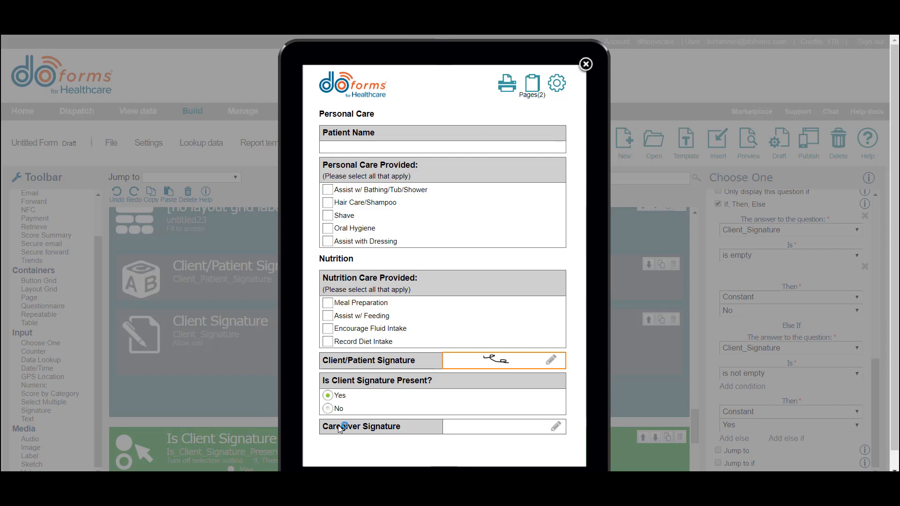
pyautogui.click(585, 64)
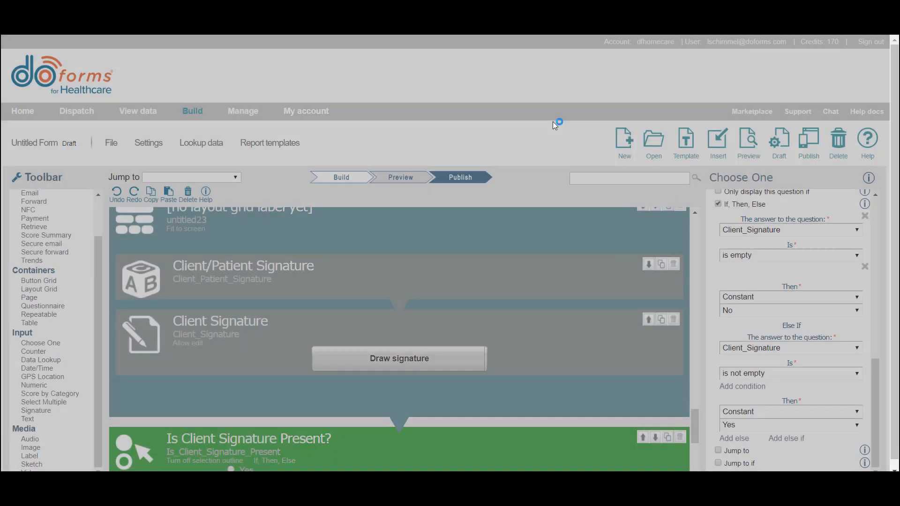
# - Hide the "Is Client Signature Present?" question everywhere by selecting all of its Hide options
pyautogui.scroll(-5, 424, 344)
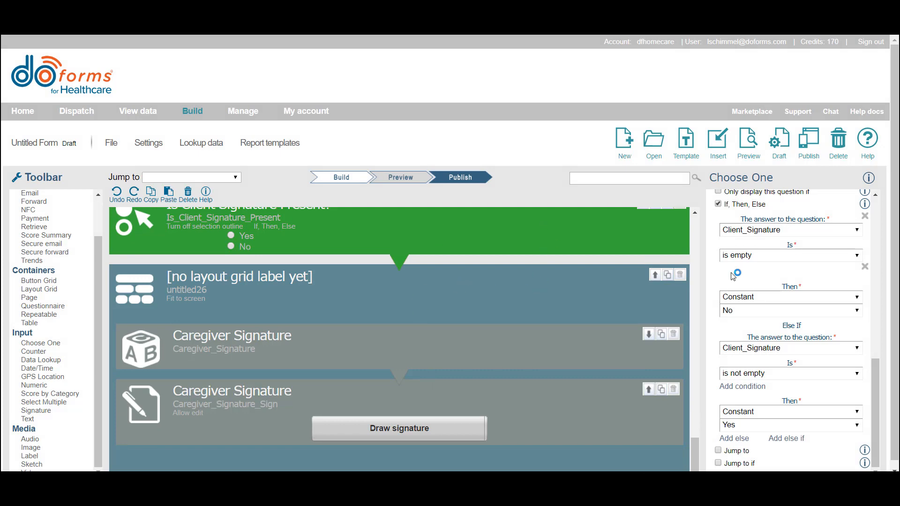
pyautogui.scroll(4, 733, 276)
pyautogui.click(744, 340)
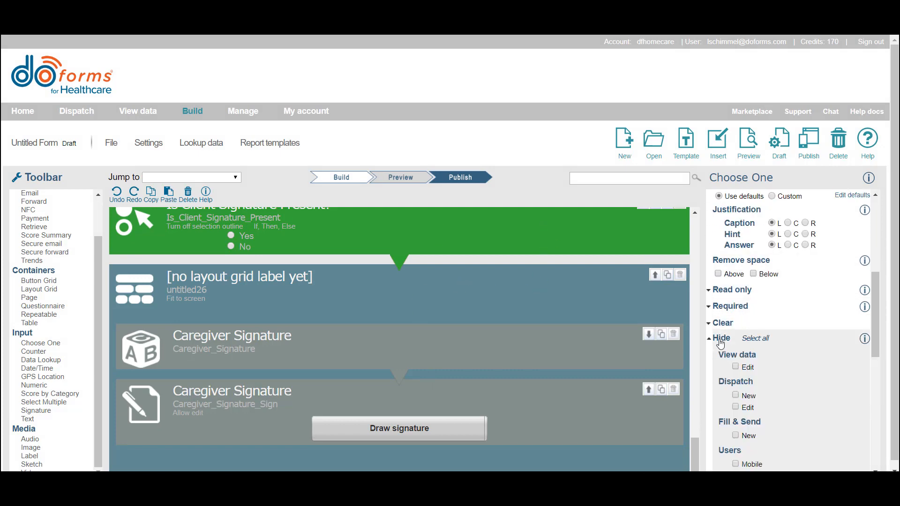
pyautogui.click(746, 339)
pyautogui.scroll(4, 272, 310)
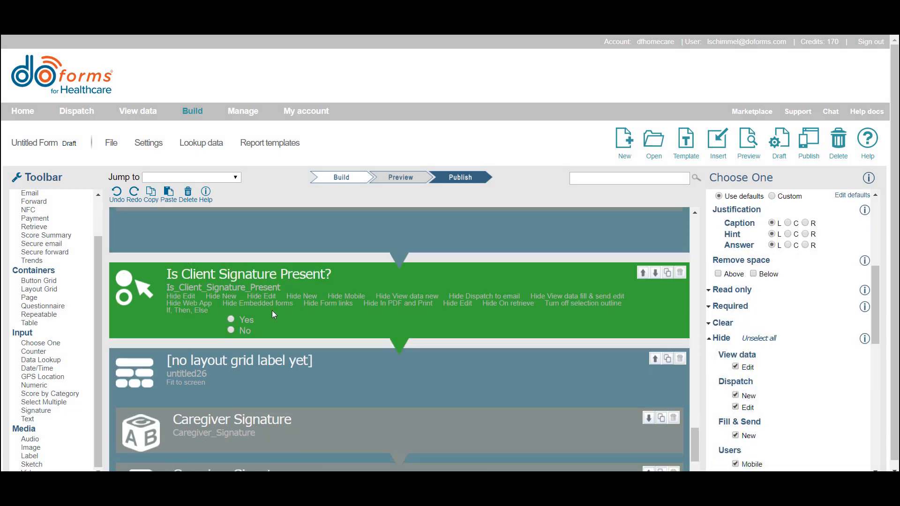
# - Add an action button reading "Submit Form" below the caregiver signature grid and set its action to Save and send
pyautogui.scroll(-5, 314, 281)
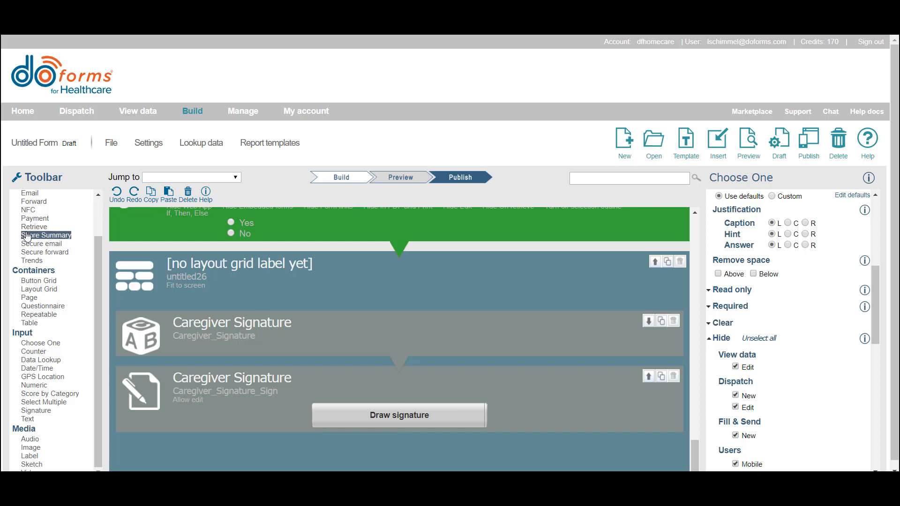
pyautogui.scroll(2, 50, 276)
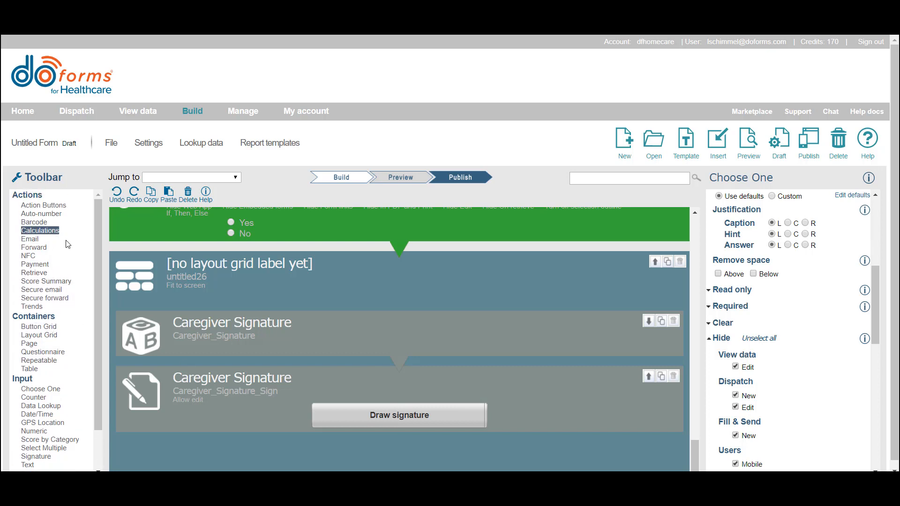
pyautogui.moveTo(46, 205); pyautogui.dragTo(348, 459)
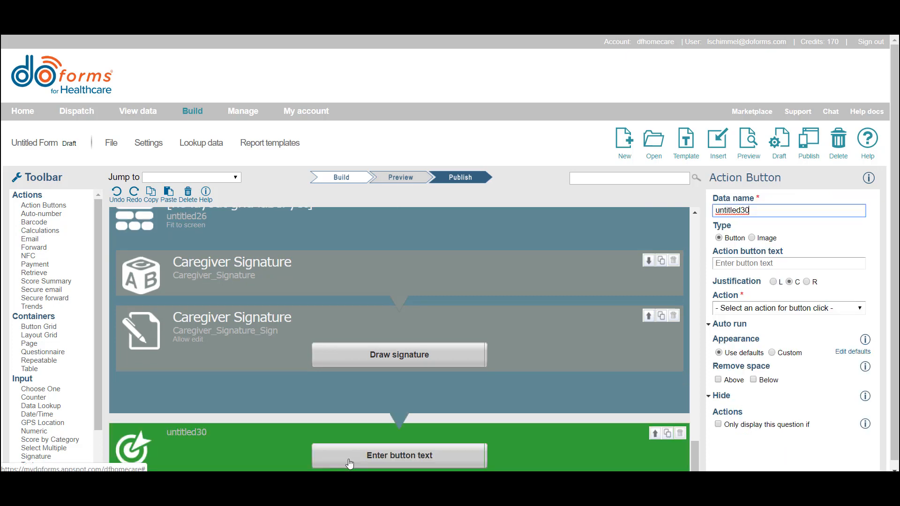
pyautogui.click(764, 263)
pyautogui.write('Submit Form')
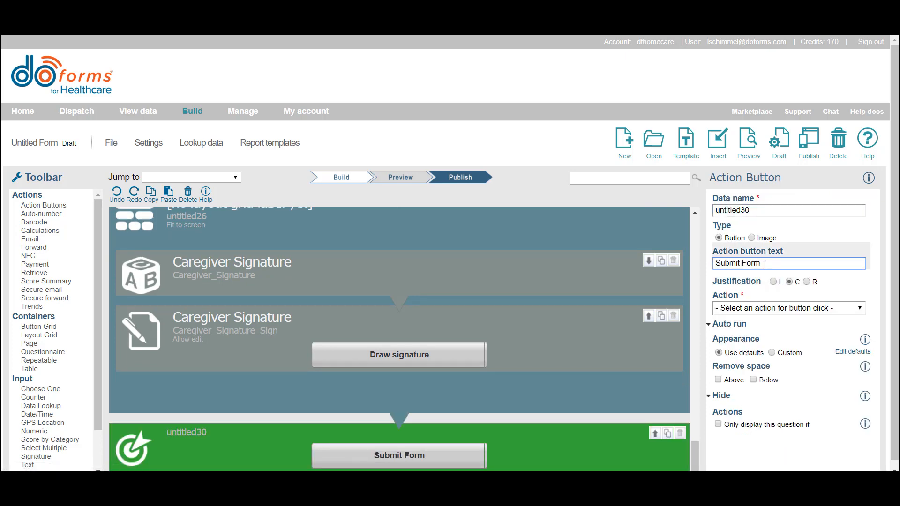
pyautogui.click(740, 308)
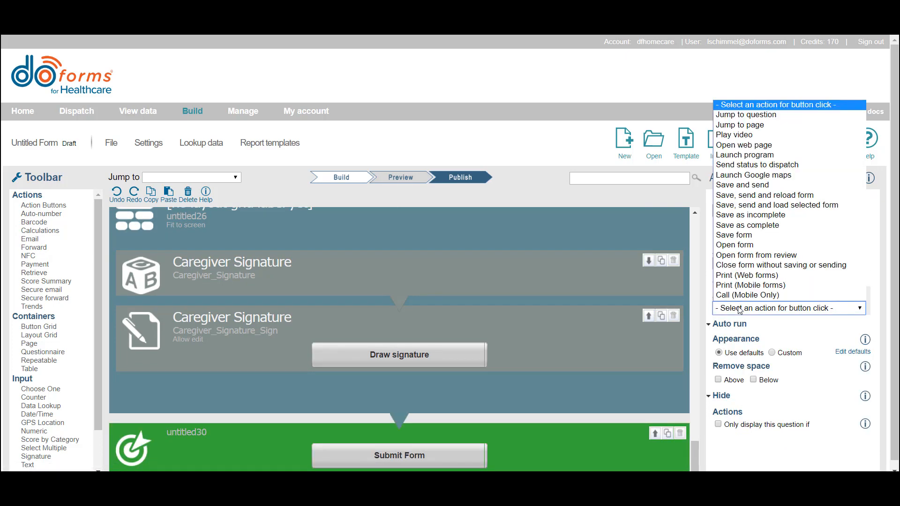
pyautogui.click(746, 185)
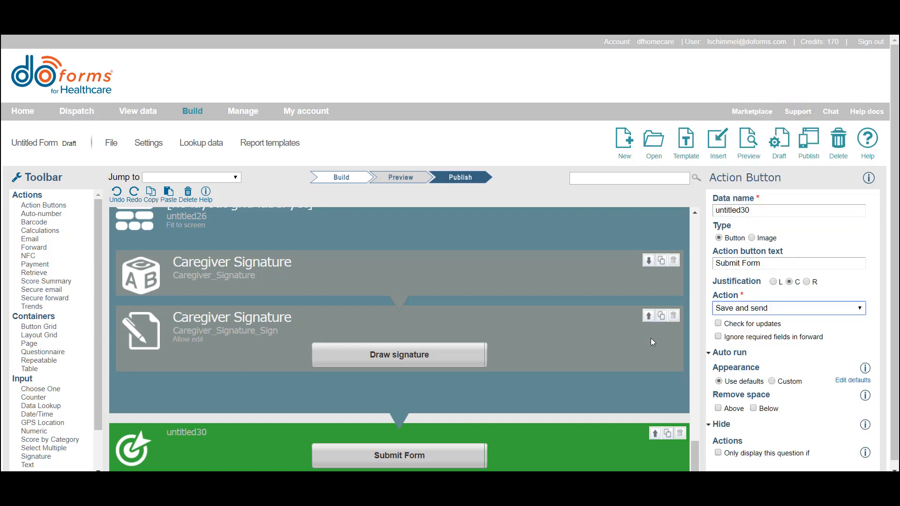
pyautogui.scroll(-2, 618, 350)
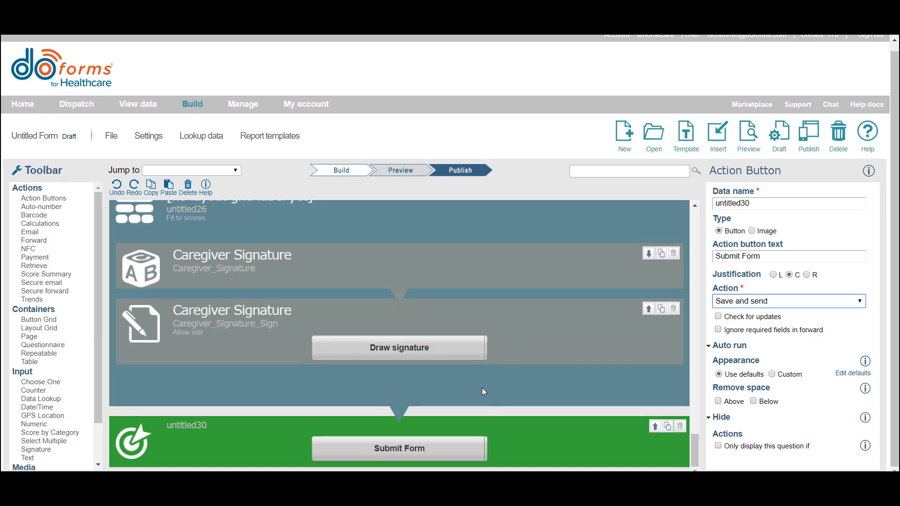
pyautogui.scroll(5, 483, 389)
pyautogui.scroll(10, 484, 387)
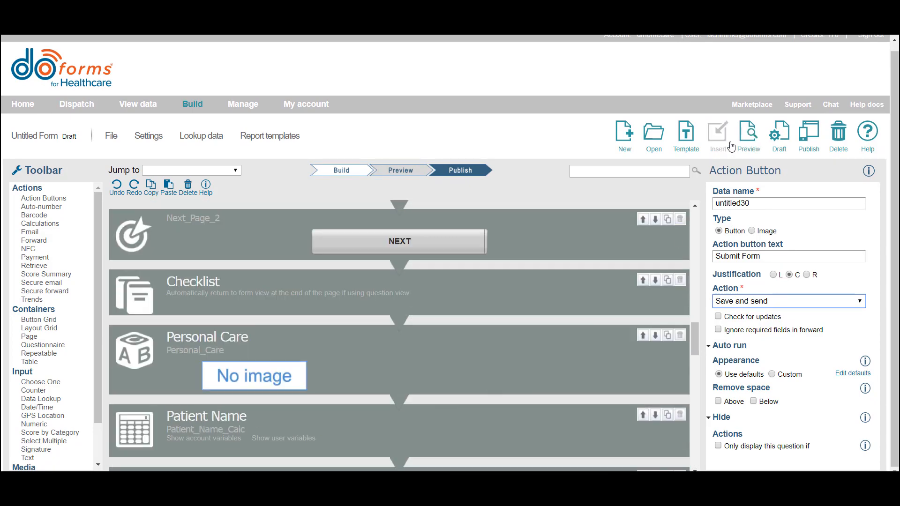
# - Preview the form through to its second page to check the Submit Form button below the signatures
pyautogui.click(741, 139)
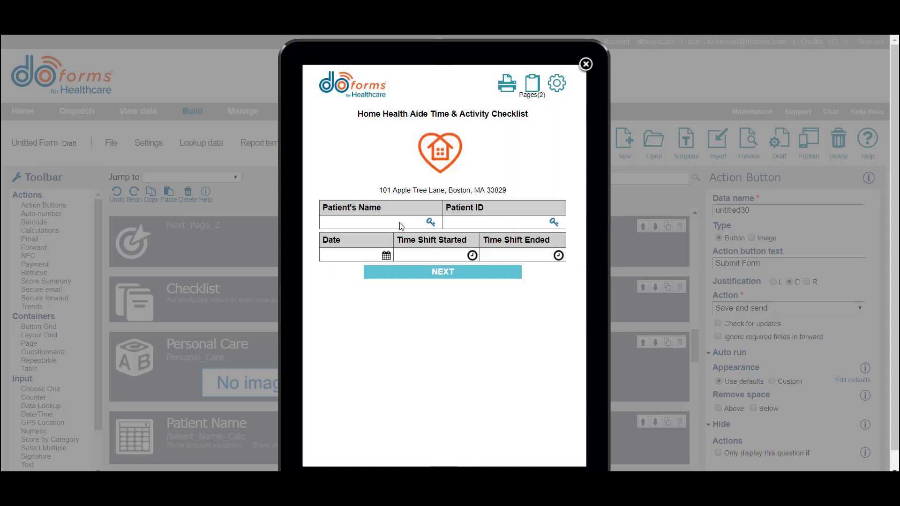
pyautogui.click(445, 273)
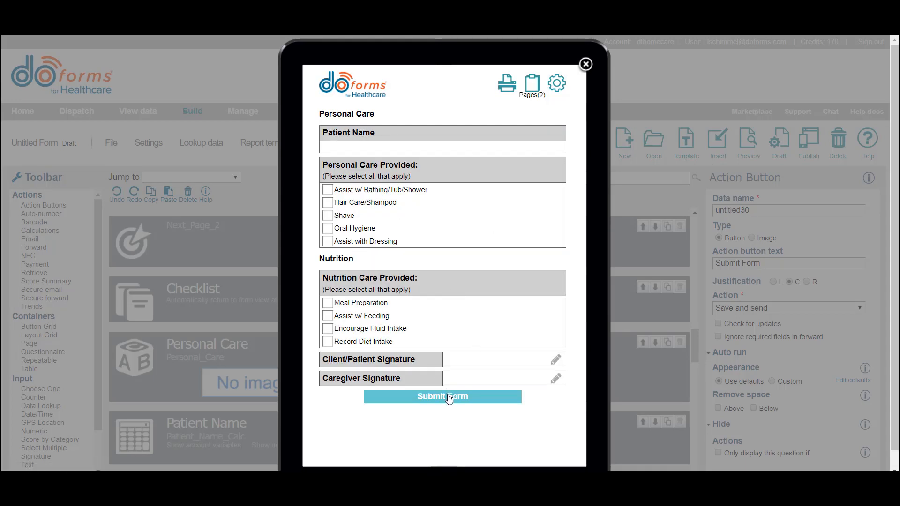
pyautogui.click(585, 65)
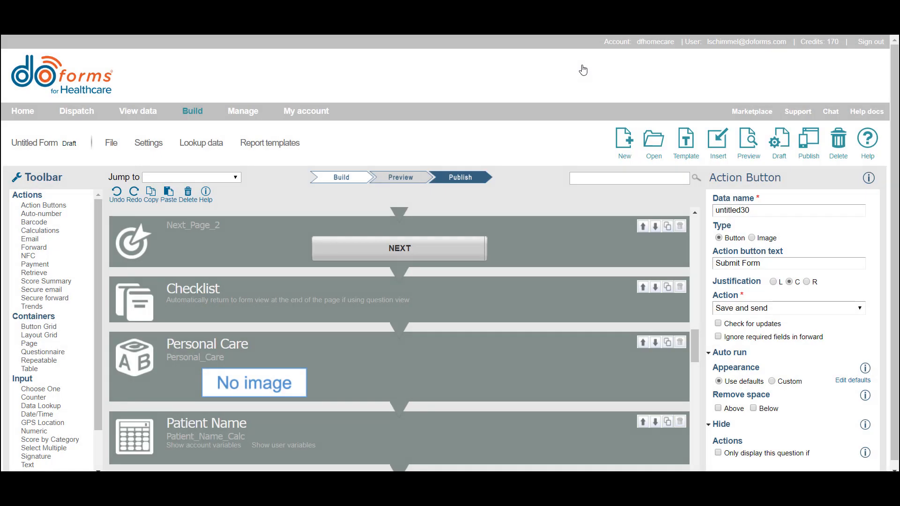
# - Start publishing the form as "Aide Checklist" and create its icon from the DFM-067-Healthcare-_32 picture
pyautogui.click(814, 148)
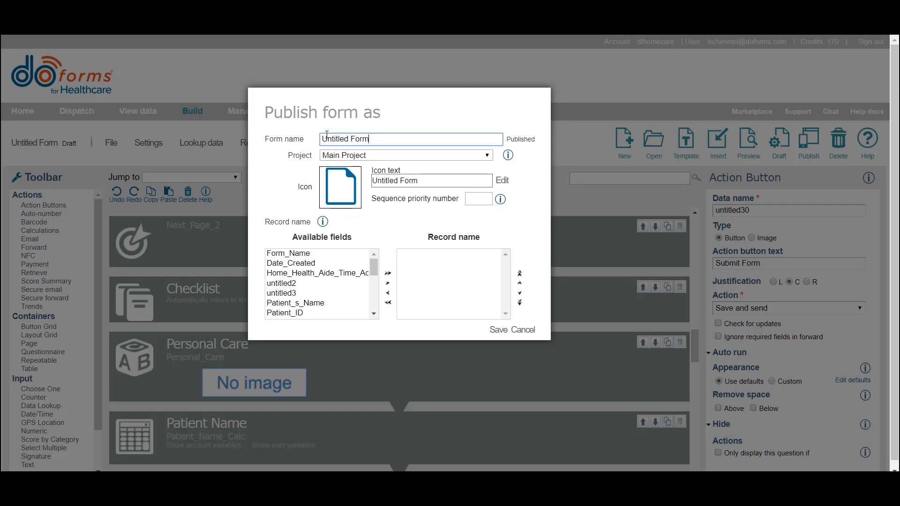
pyautogui.write('Aide Checklist')
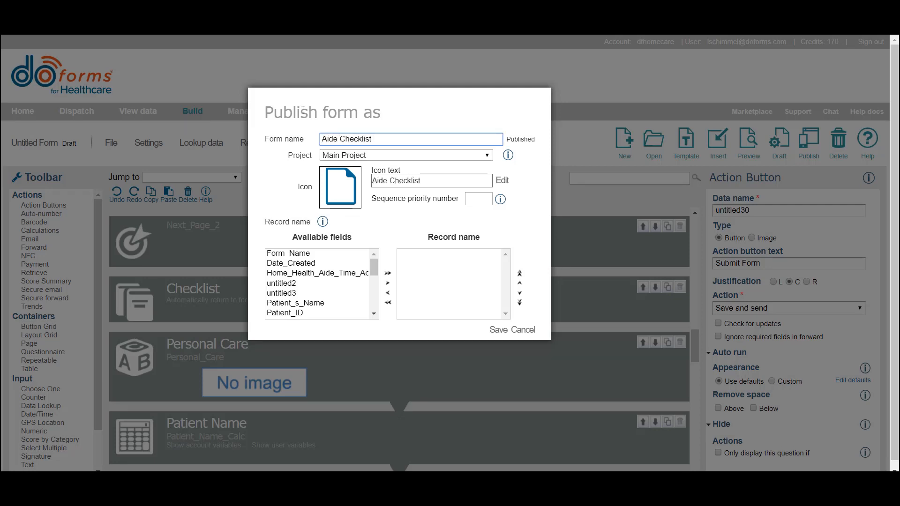
pyautogui.click(502, 181)
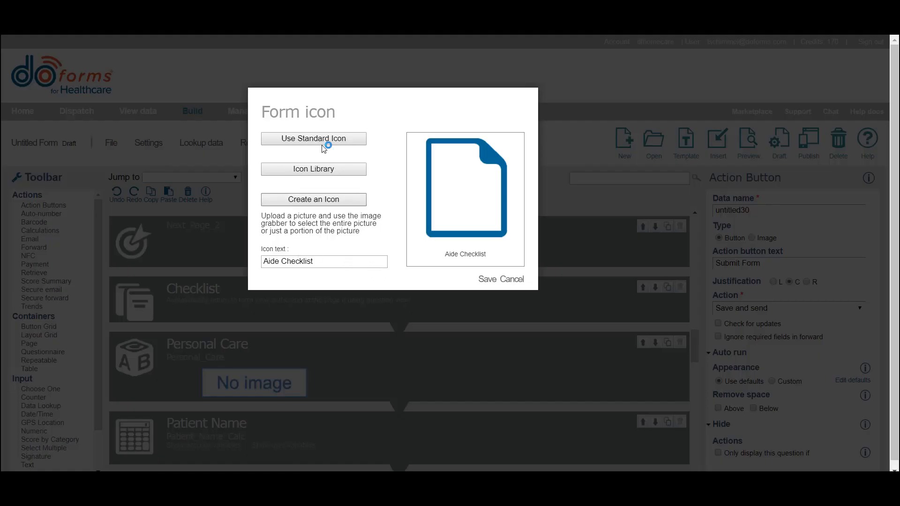
pyautogui.click(323, 199)
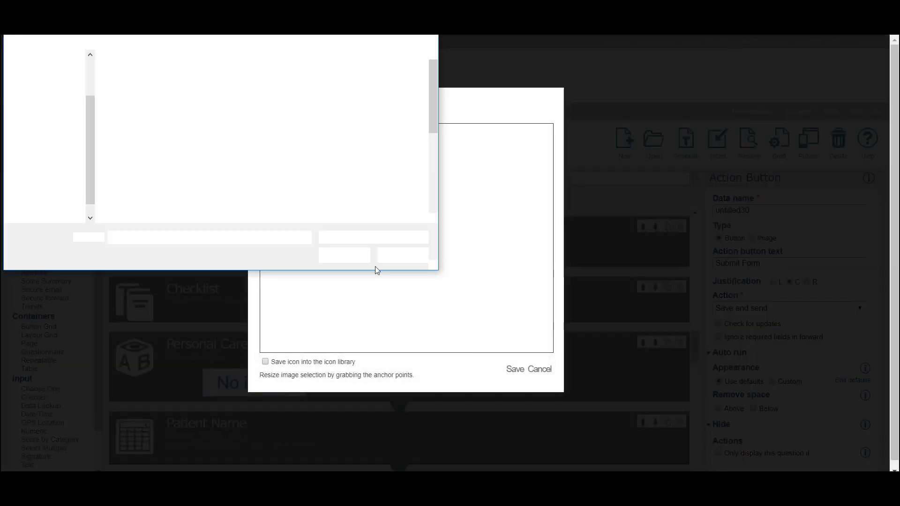
pyautogui.click(331, 86)
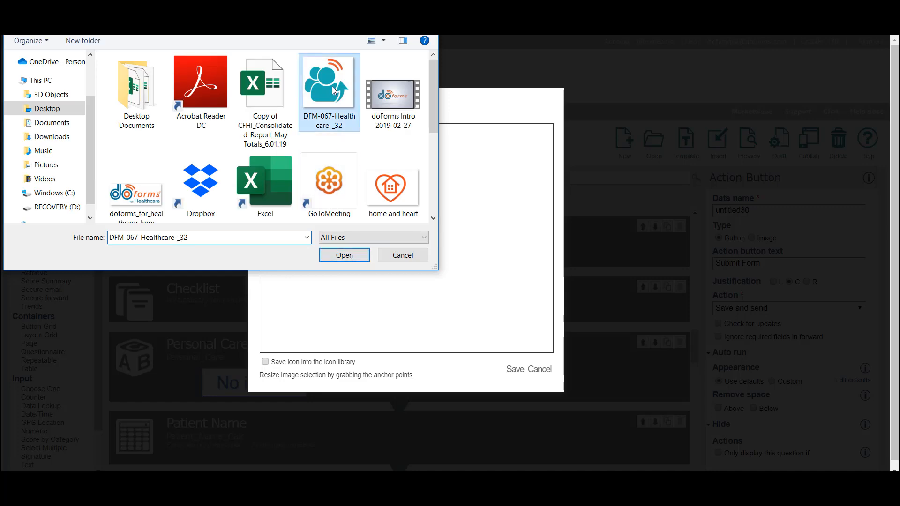
pyautogui.click(354, 257)
pyautogui.click(515, 370)
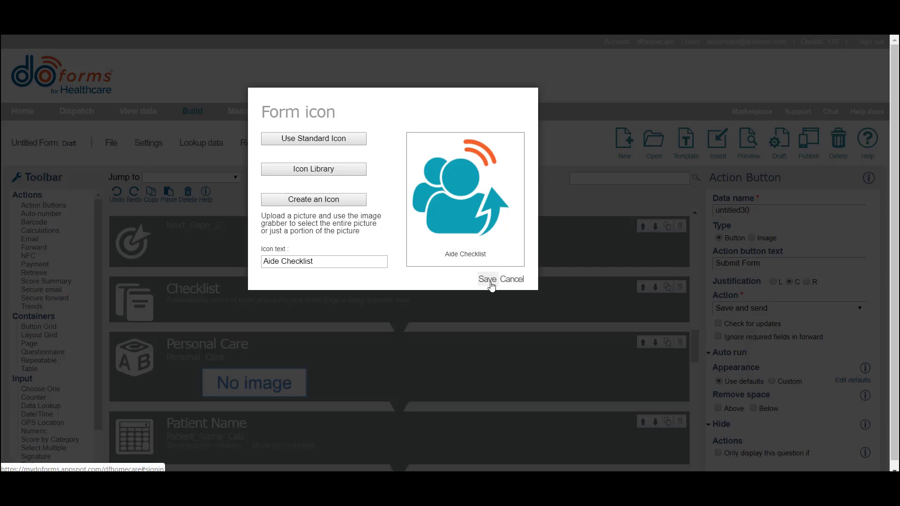
pyautogui.click(488, 281)
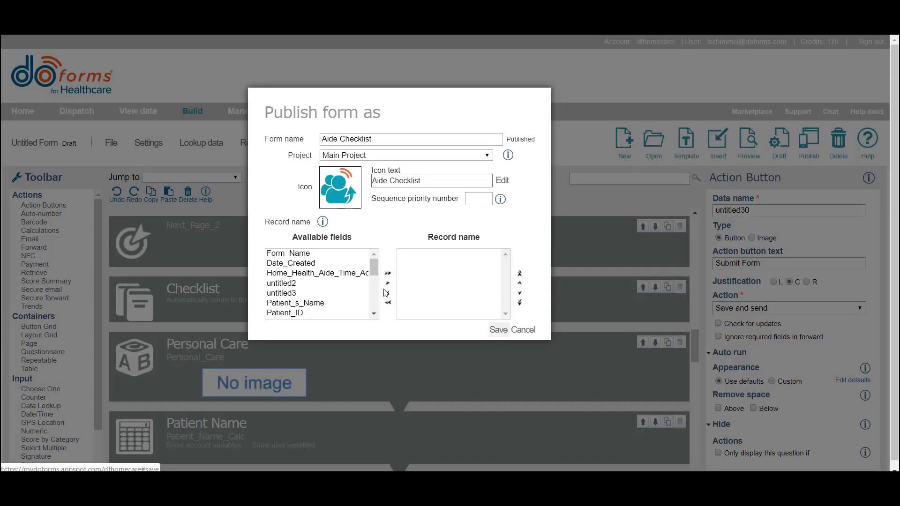
# - Build the record name from Date_Created and Patient_s_Name and publish the form to Main Project
pyautogui.click(314, 266)
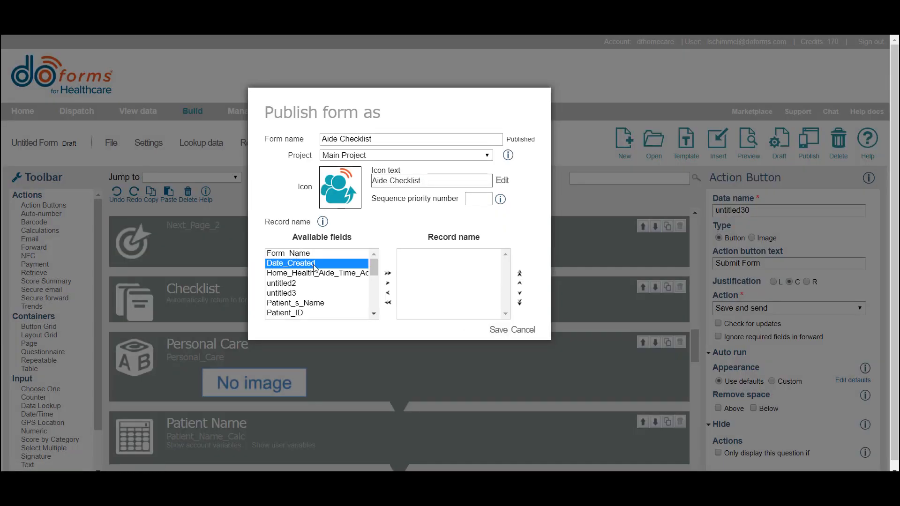
pyautogui.click(389, 284)
pyautogui.click(300, 295)
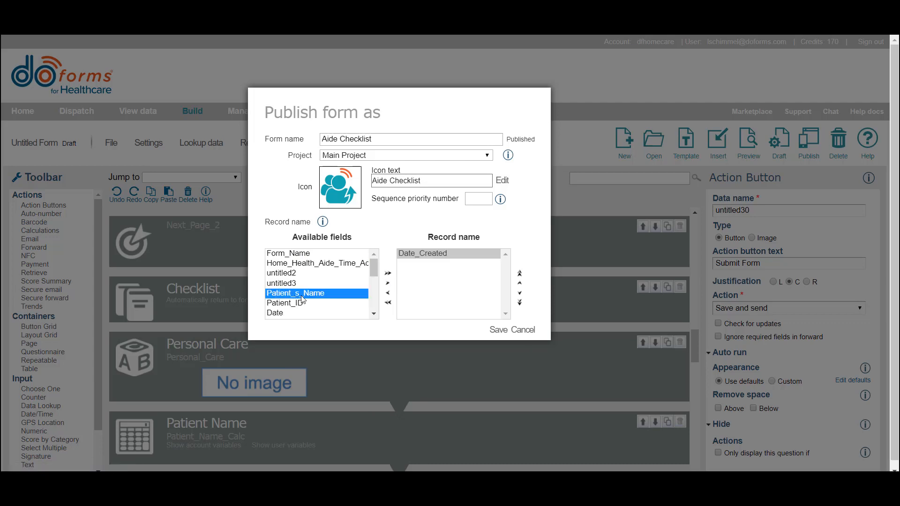
pyautogui.click(387, 284)
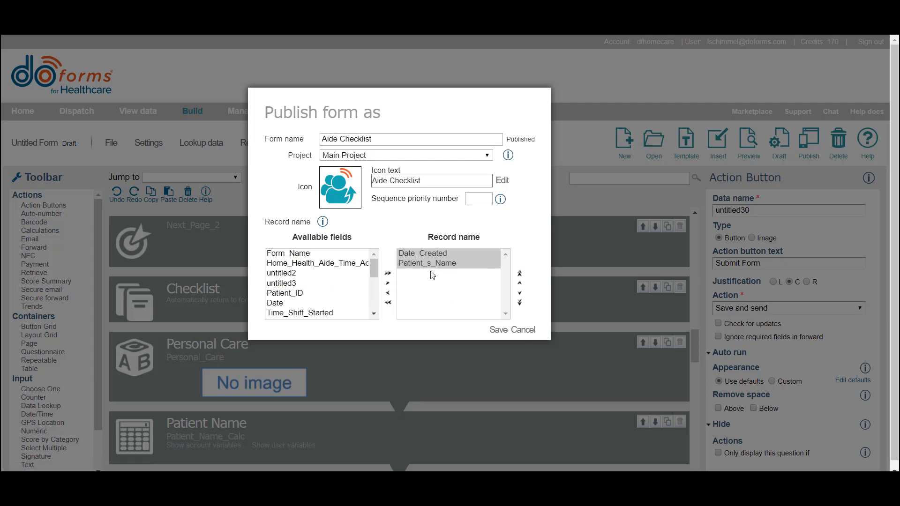
pyautogui.click(497, 330)
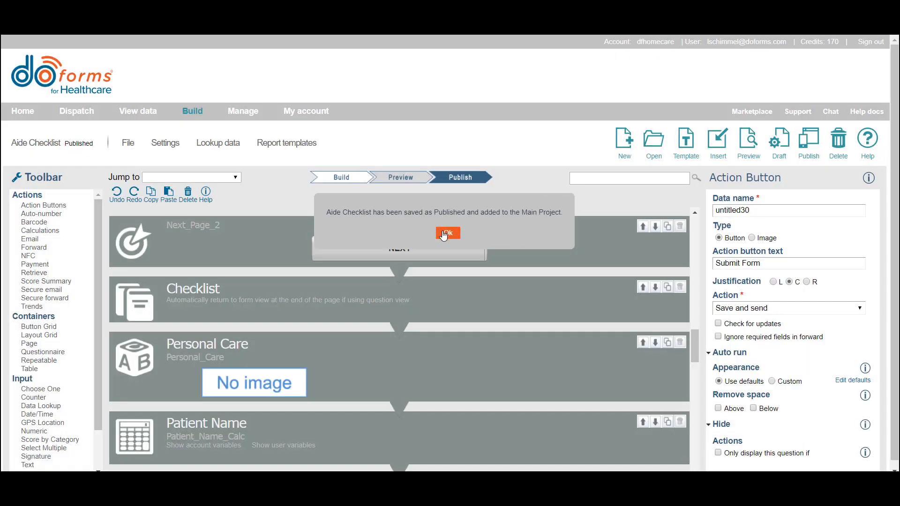
pyautogui.click(447, 233)
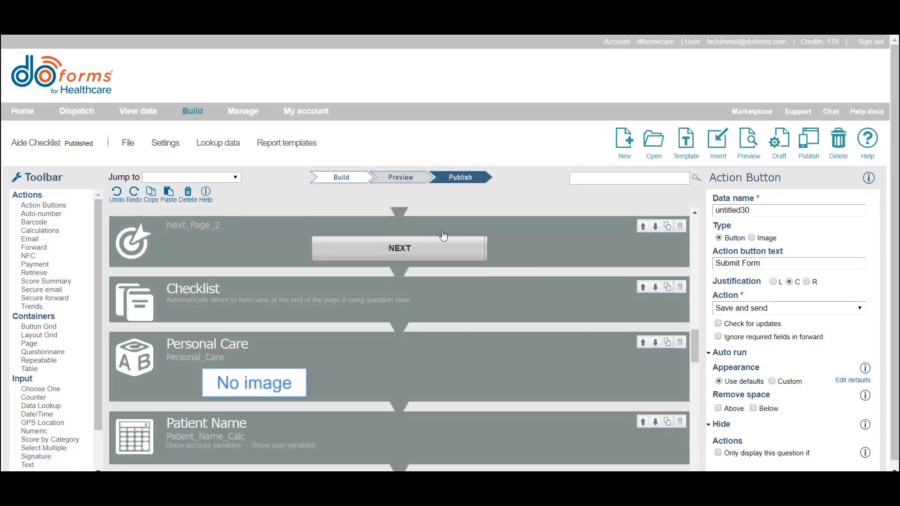
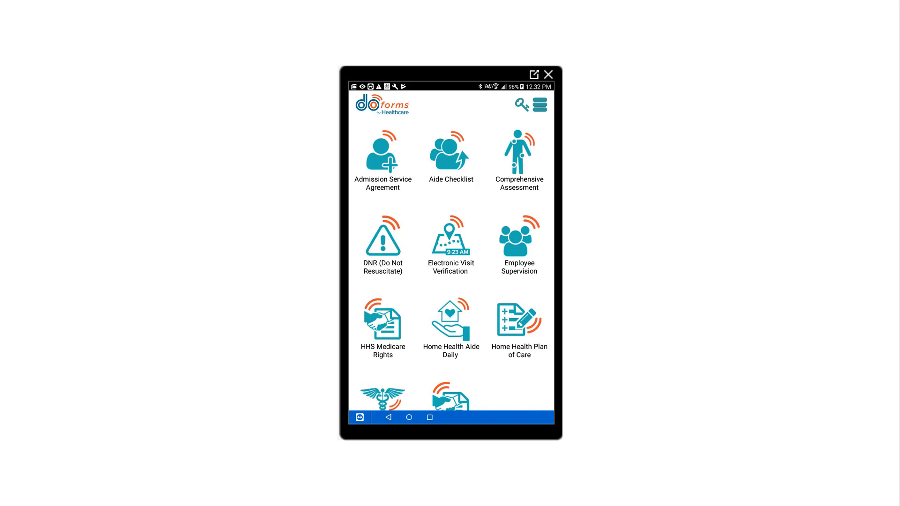
# - Switch to the doForms mobile app, open Aide Checklist and fill in the patient's name, patient ID and date 06/11/2019
pyautogui.click(450, 159)
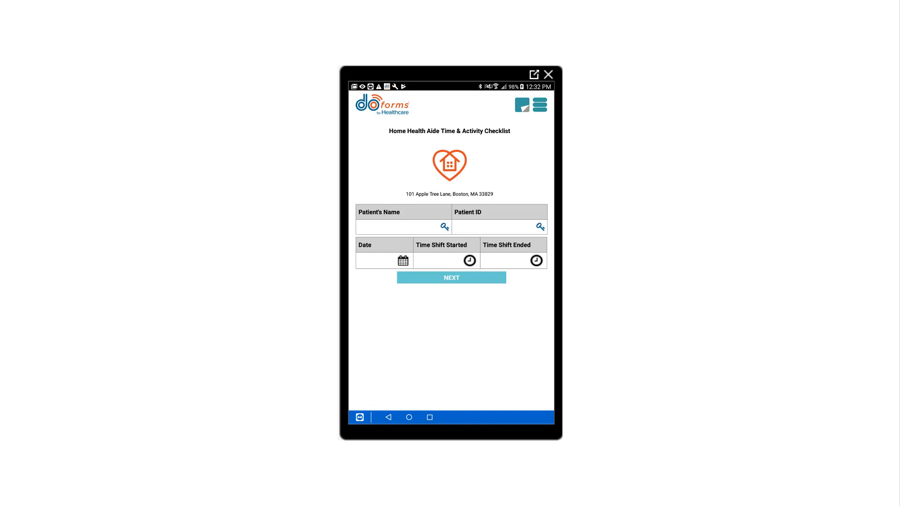
pyautogui.click(398, 227)
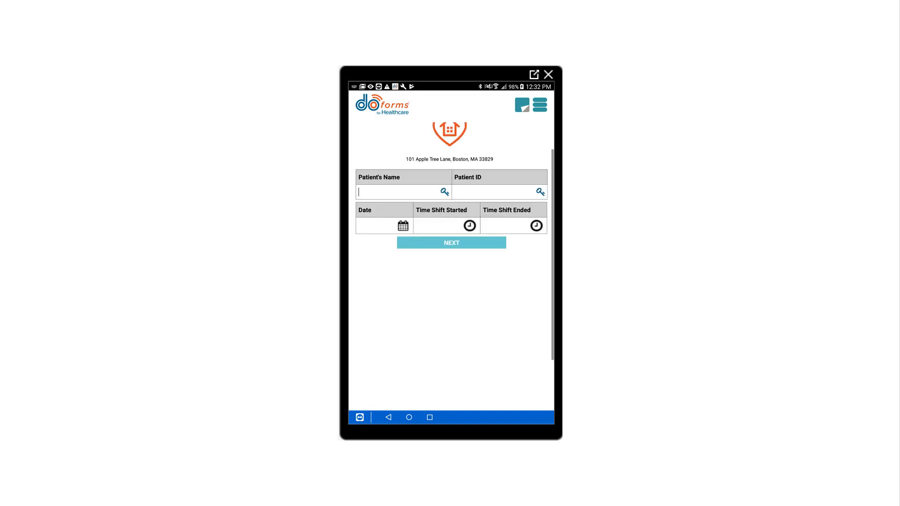
pyautogui.write('Sara')
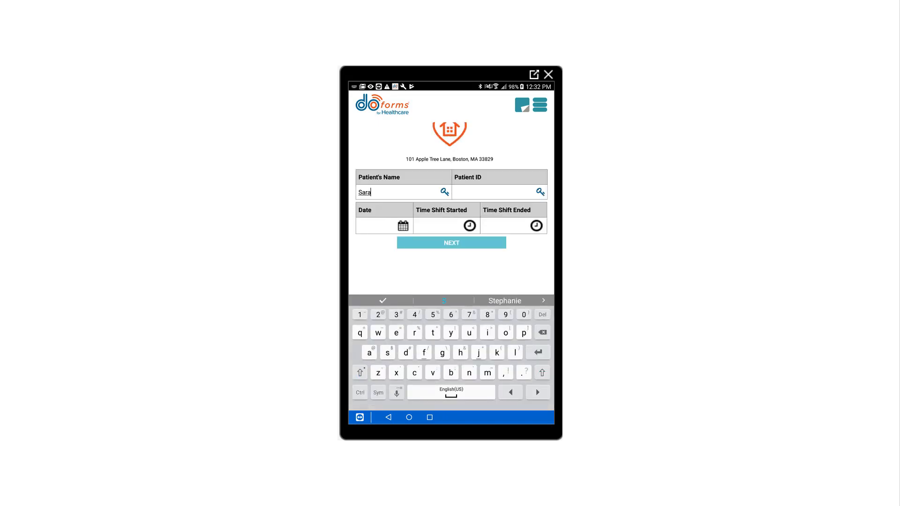
pyautogui.write('h Smith')
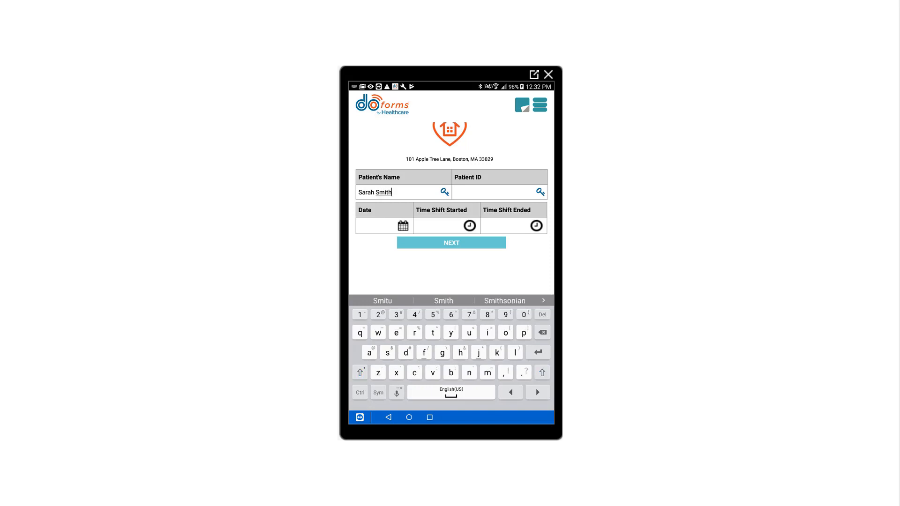
pyautogui.click(490, 192)
pyautogui.write('124362')
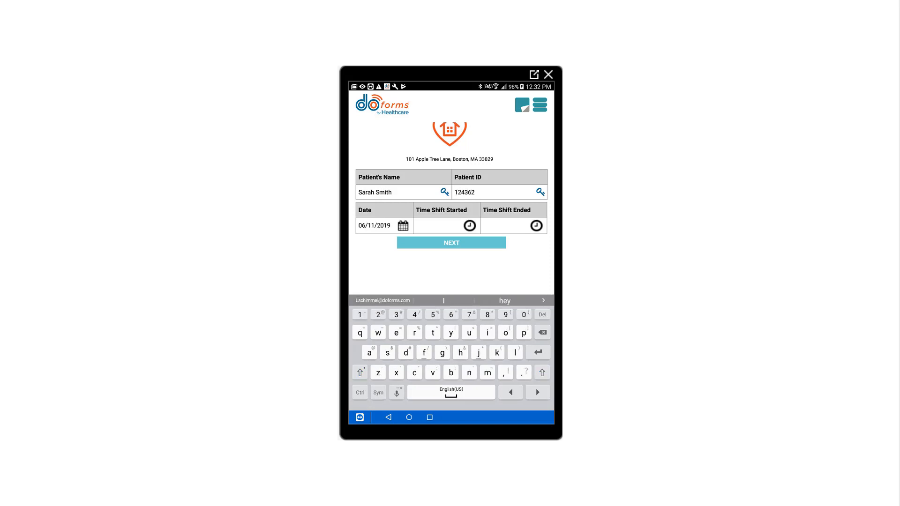
# - Set the shift start time to 12:32 PM and the shift end time to 02:32 PM
pyautogui.click(470, 226)
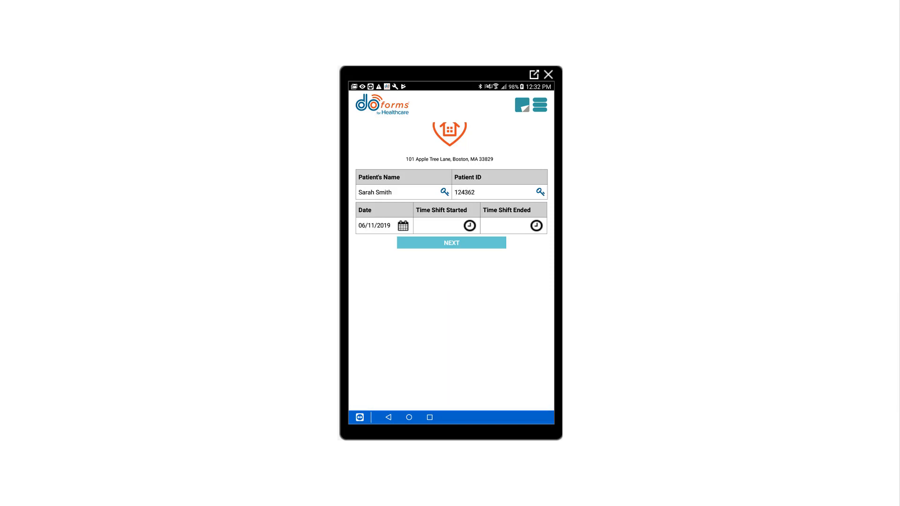
pyautogui.click(415, 298)
pyautogui.click(536, 226)
pyautogui.click(415, 298)
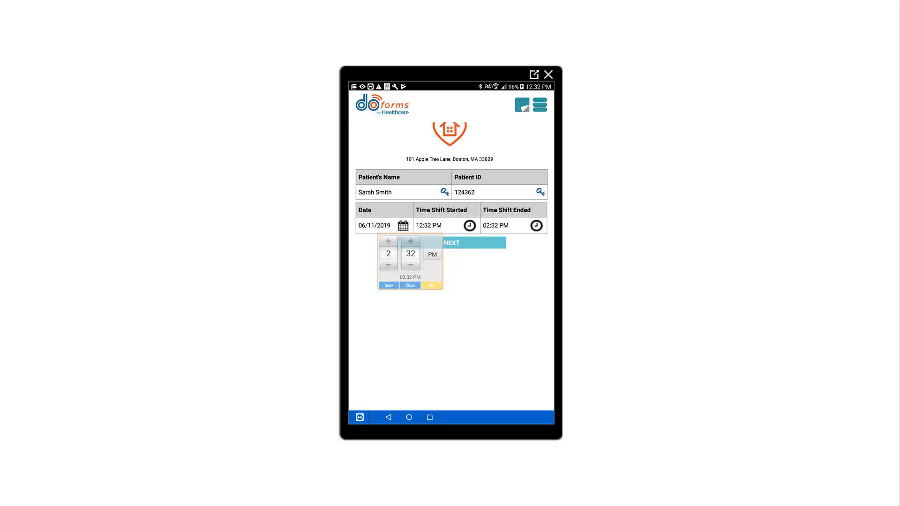
# - On the next page, select bathing, shave, oral hygiene and Record Diet Intake, and enter the diet note "Client ate 2000 calories"
pyautogui.click(451, 242)
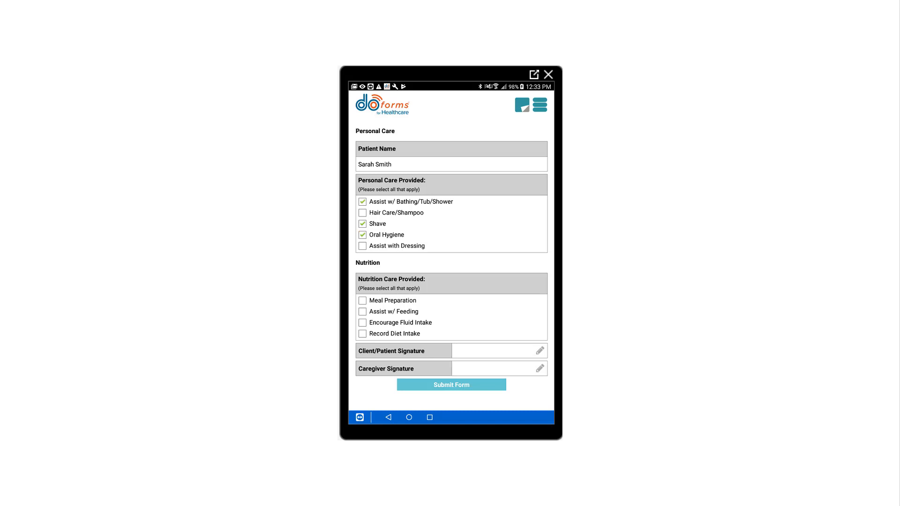
pyautogui.scroll(-1, 451, 258)
pyautogui.click(363, 304)
pyautogui.click(451, 337)
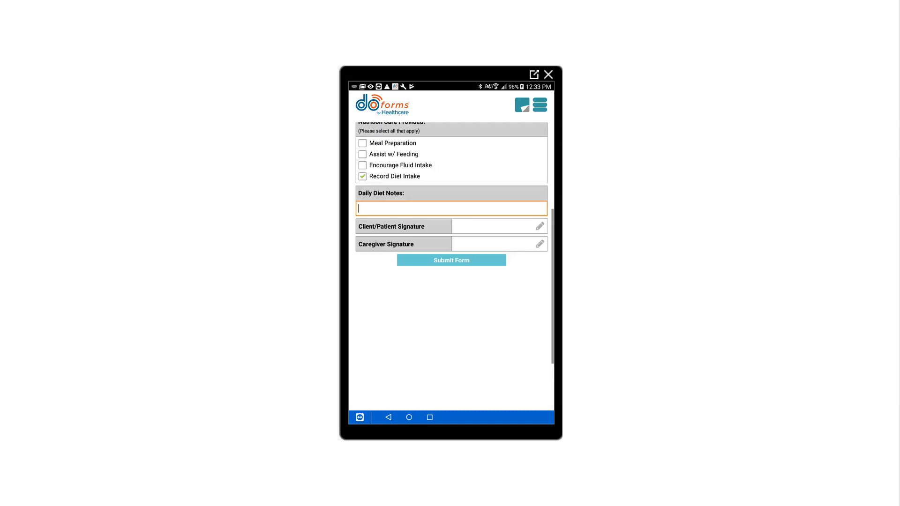
pyautogui.write('Client')
pyautogui.write(' at')
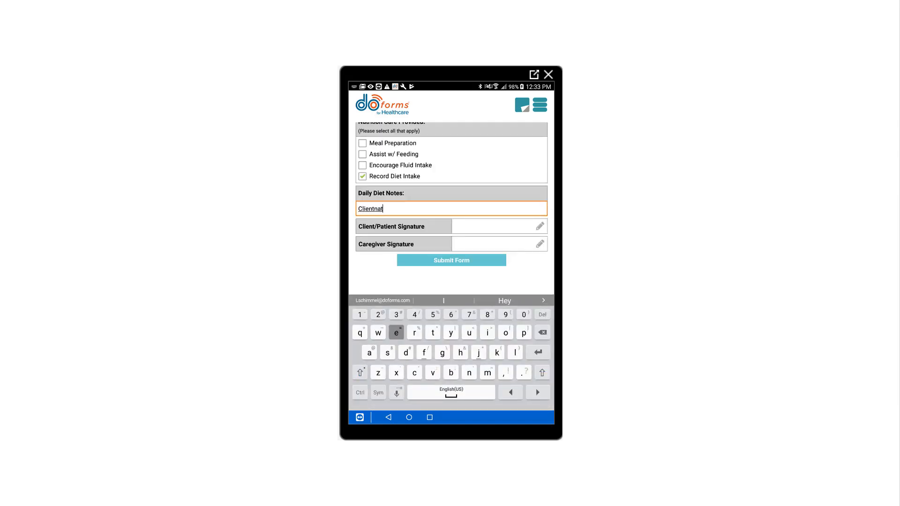
pyautogui.write('e 2000 calories')
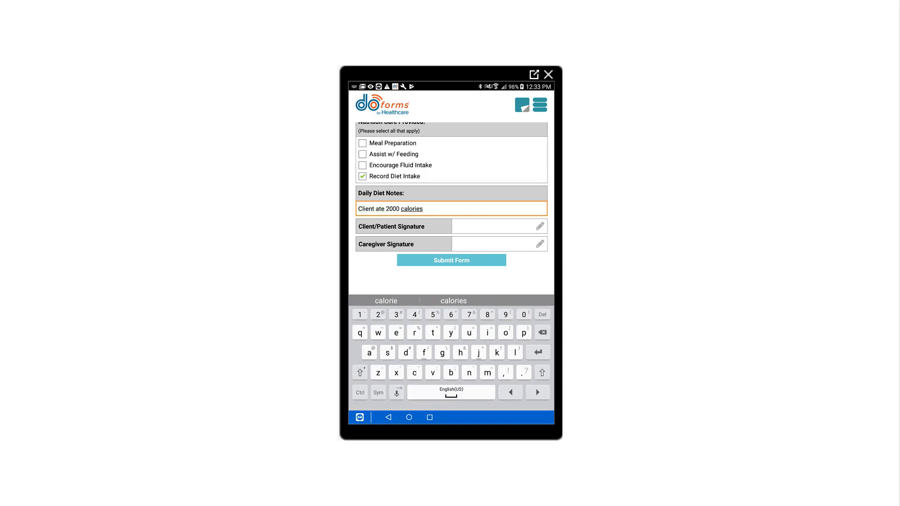
# - Draw and save the client and caregiver signatures, and submit the completed form
pyautogui.click(540, 226)
pyautogui.moveTo(388, 260)
pyautogui.mouseDown()
pyautogui.moveTo(449, 247)
pyautogui.moveTo(492, 262)
pyautogui.mouseUp()
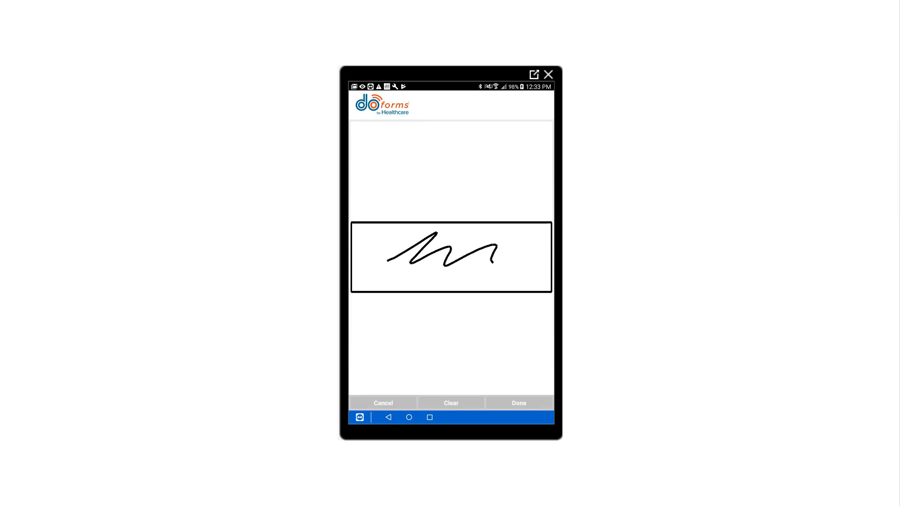
pyautogui.click(519, 403)
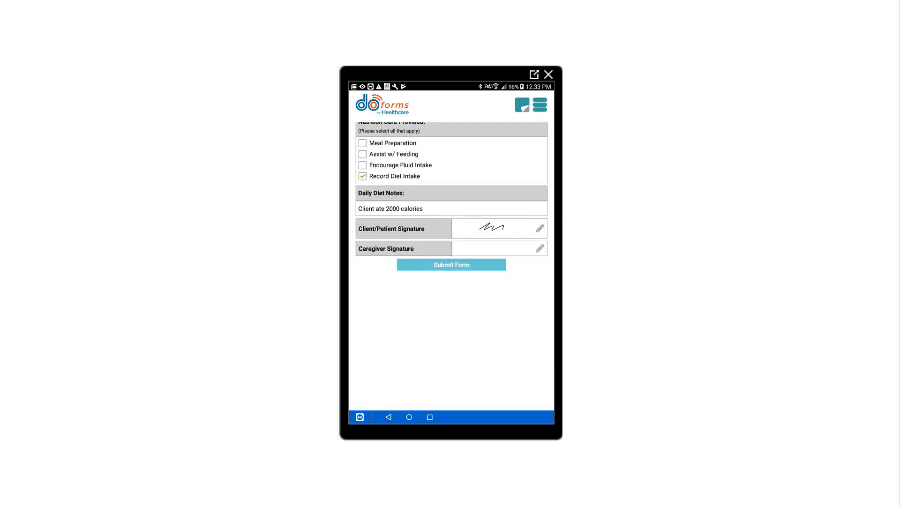
pyautogui.click(540, 249)
pyautogui.moveTo(400, 267)
pyautogui.mouseDown()
pyautogui.moveTo(447, 241)
pyautogui.moveTo(523, 260)
pyautogui.mouseUp()
pyautogui.click(519, 403)
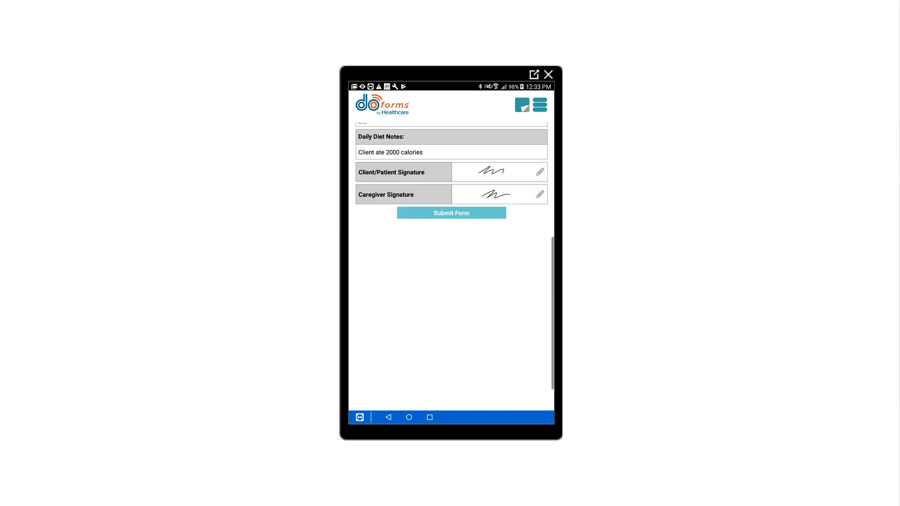
pyautogui.click(452, 213)
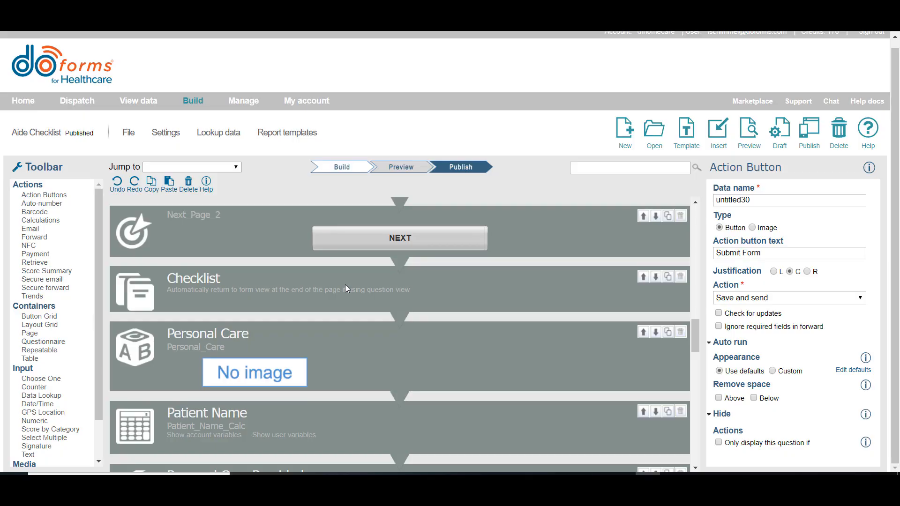
# - In the doForms web portal, display the submitted records for the Aide Checklist form in Main Project
pyautogui.click(152, 102)
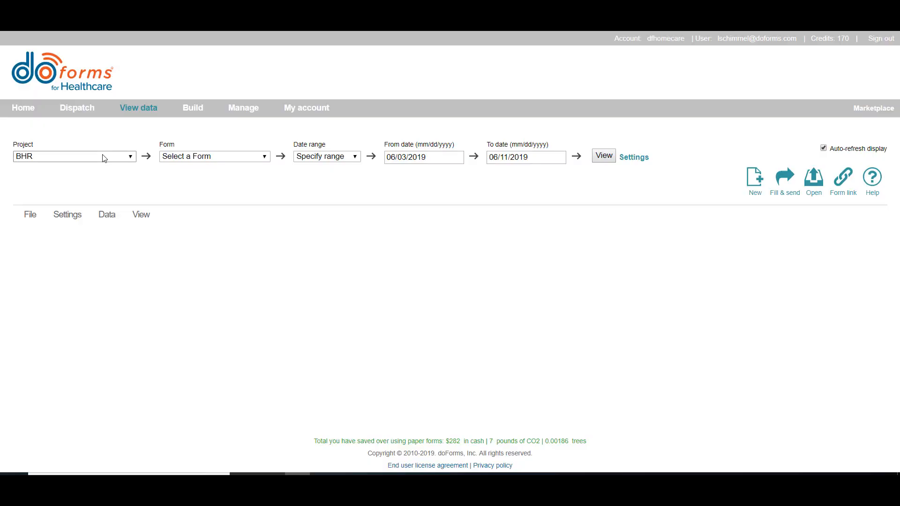
pyautogui.click(104, 158)
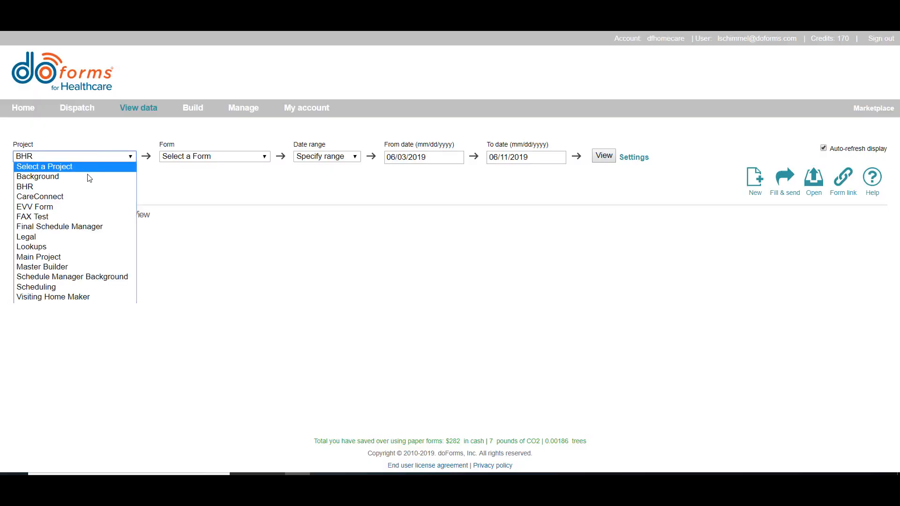
pyautogui.click(76, 262)
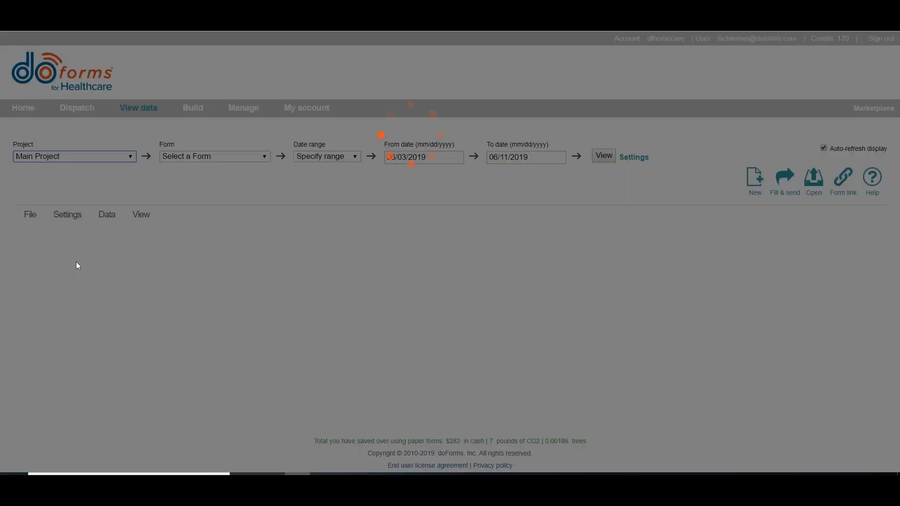
pyautogui.click(223, 157)
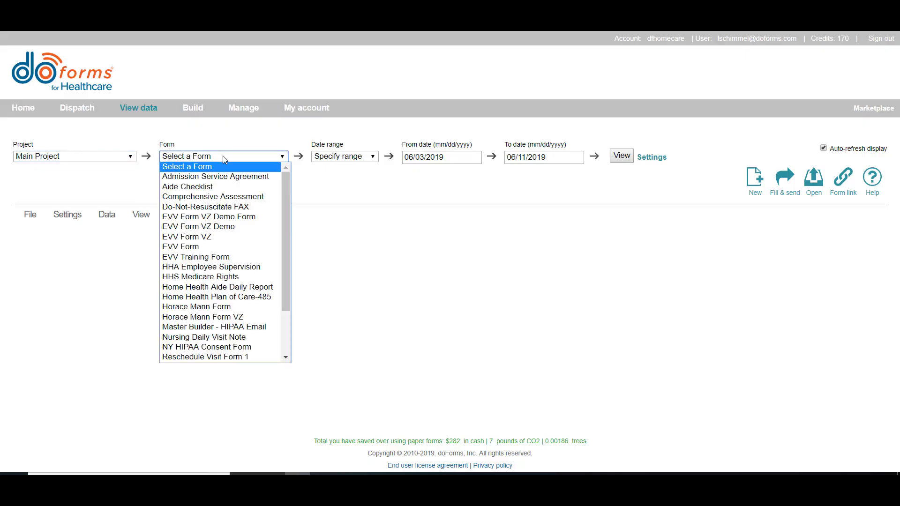
pyautogui.click(187, 189)
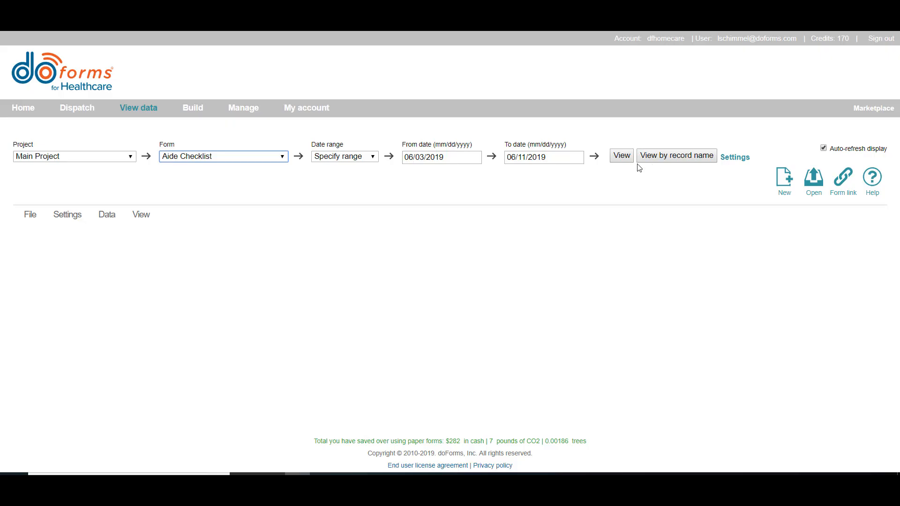
pyautogui.click(622, 157)
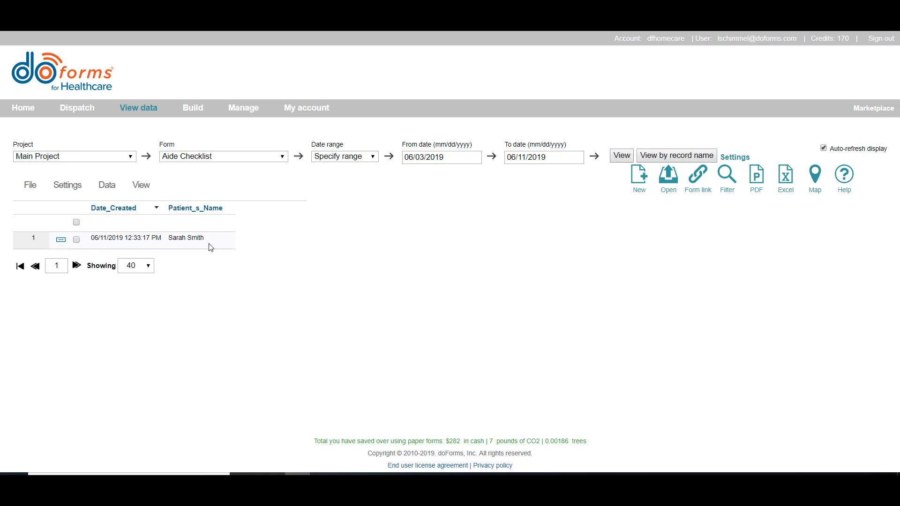
# - Open the PDF report of the submitted Aide Checklist record and review it from the patient details through to the signatures
pyautogui.click(76, 240)
pyautogui.moveTo(61, 240)
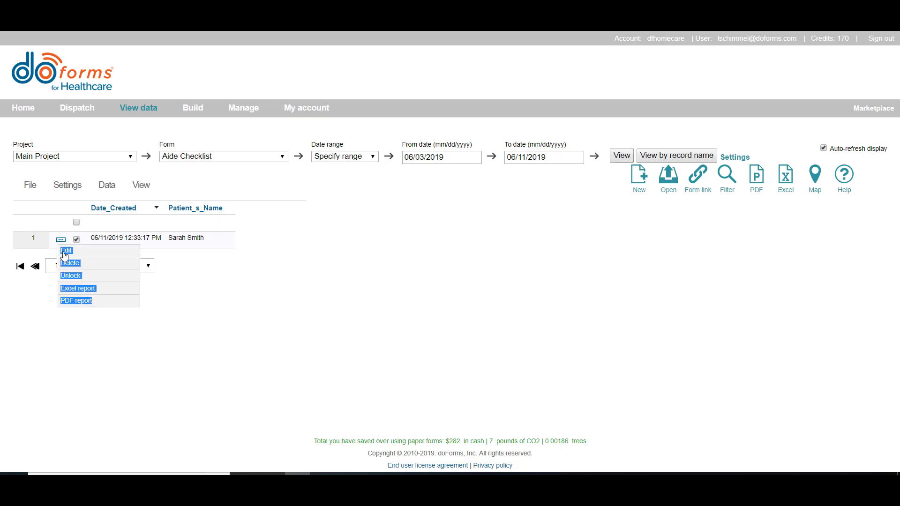
pyautogui.click(73, 306)
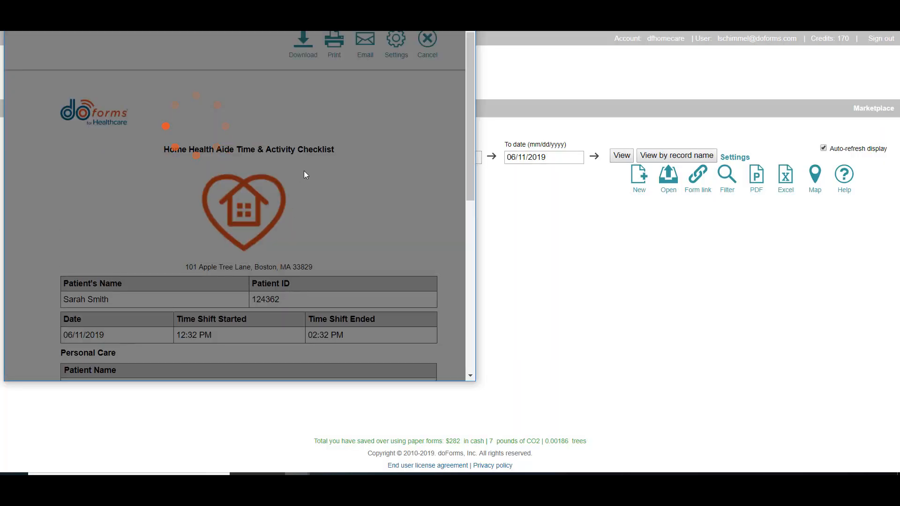
pyautogui.scroll(-6, 307, 162)
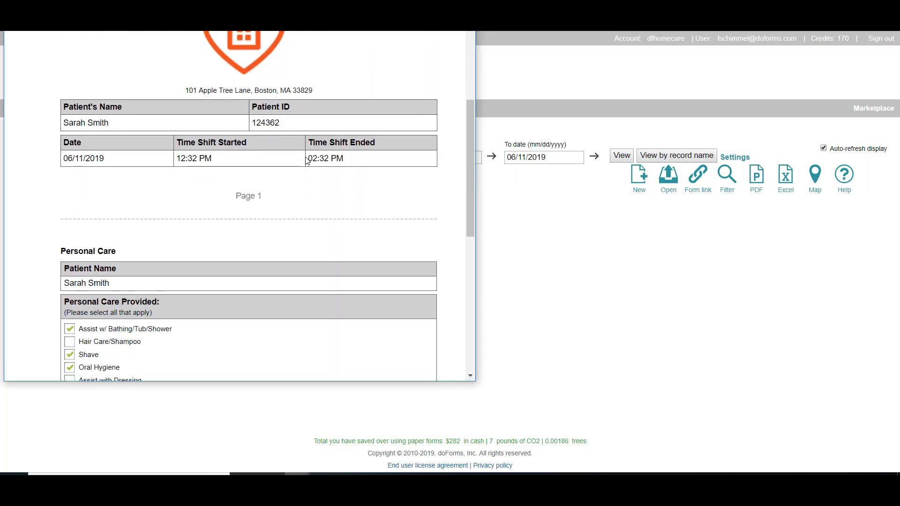
pyautogui.scroll(-2, 307, 163)
pyautogui.scroll(2, 307, 164)
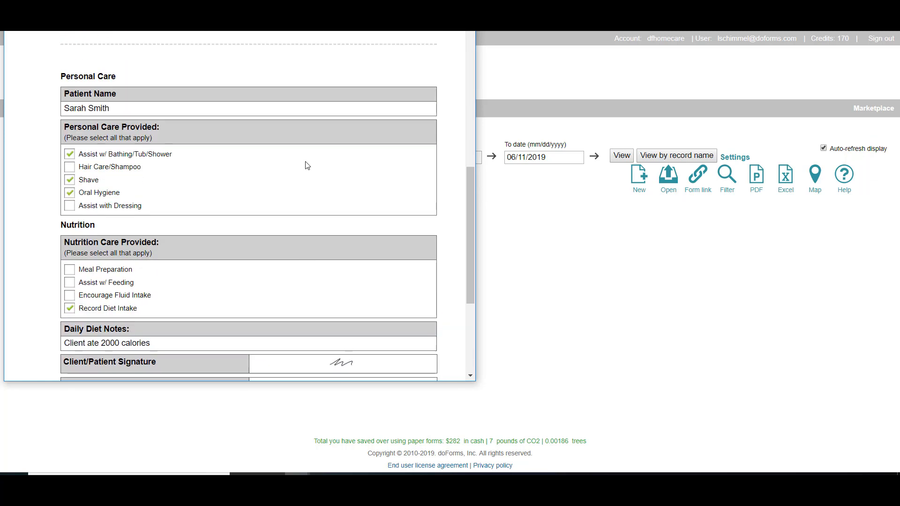
pyautogui.scroll(-2, 307, 167)
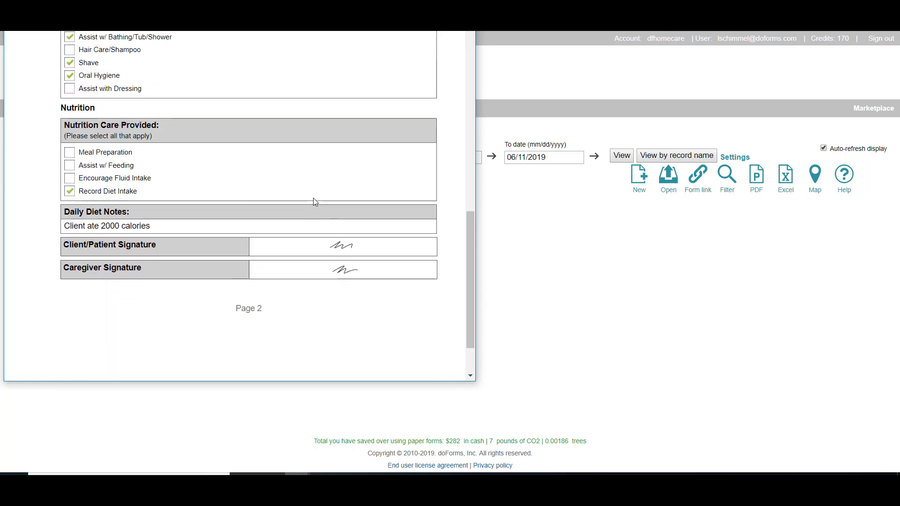